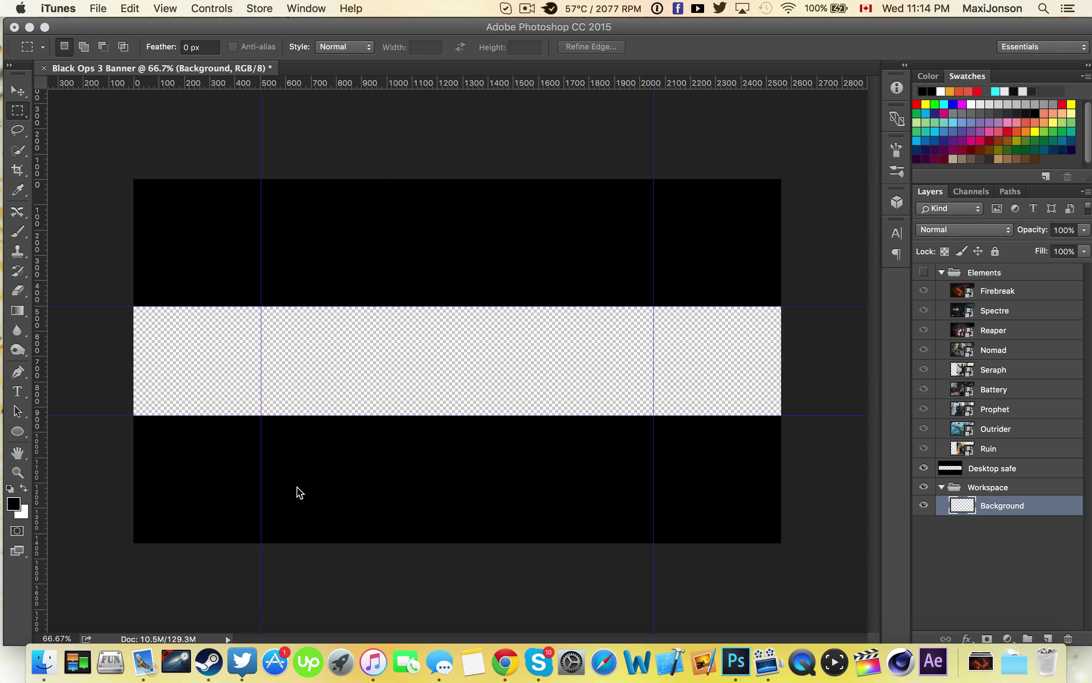
Fill the Background band dark grey and add centre guides, horizontal and vertical at 1321 px
{"action": "left_click_drag", "start_coordinate": [810, 301], "coordinate": [799, 261]}
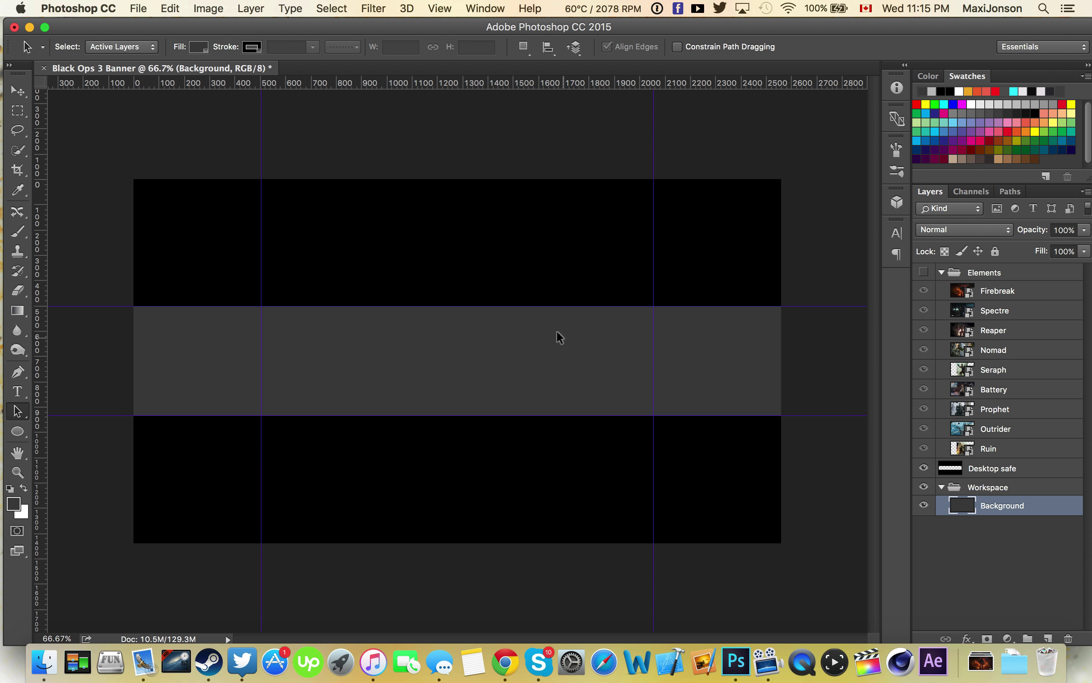
{"action": "left_click_drag", "start_coordinate": [439, 151], "coordinate": [451, 361]}
{"action": "left_click_drag", "start_coordinate": [41, 343], "coordinate": [464, 321]}
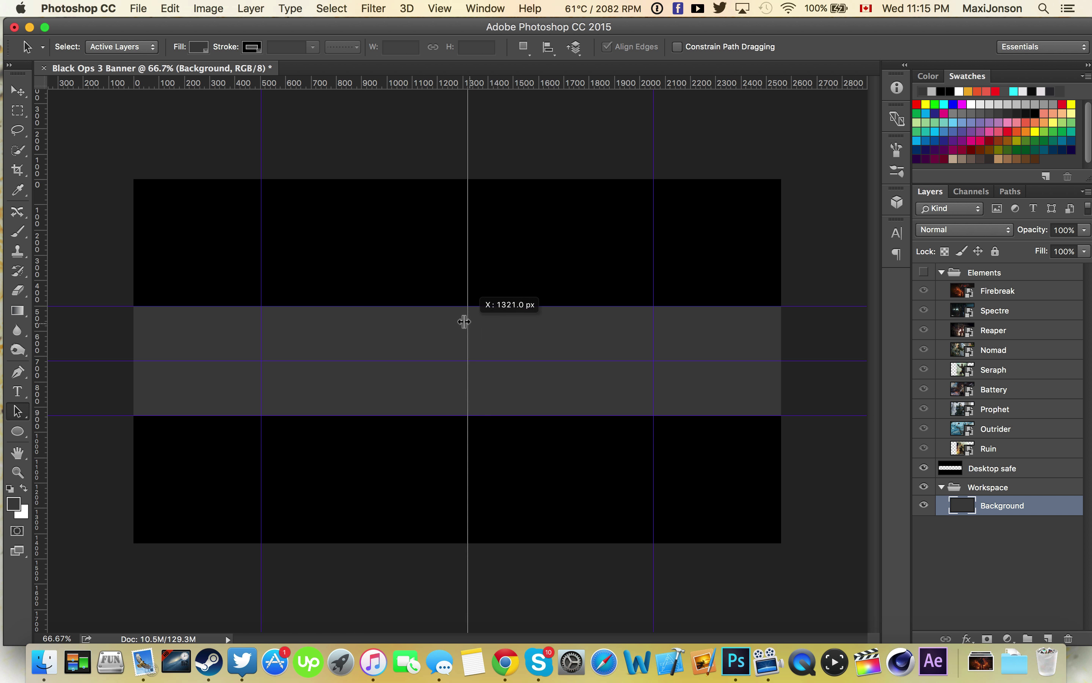
{"action": "mouse_move", "coordinate": [455, 118]}
{"action": "left_mouse_down"}
{"action": "mouse_move", "coordinate": [479, 346]}
{"action": "mouse_move", "coordinate": [478, 84]}
{"action": "left_mouse_up"}
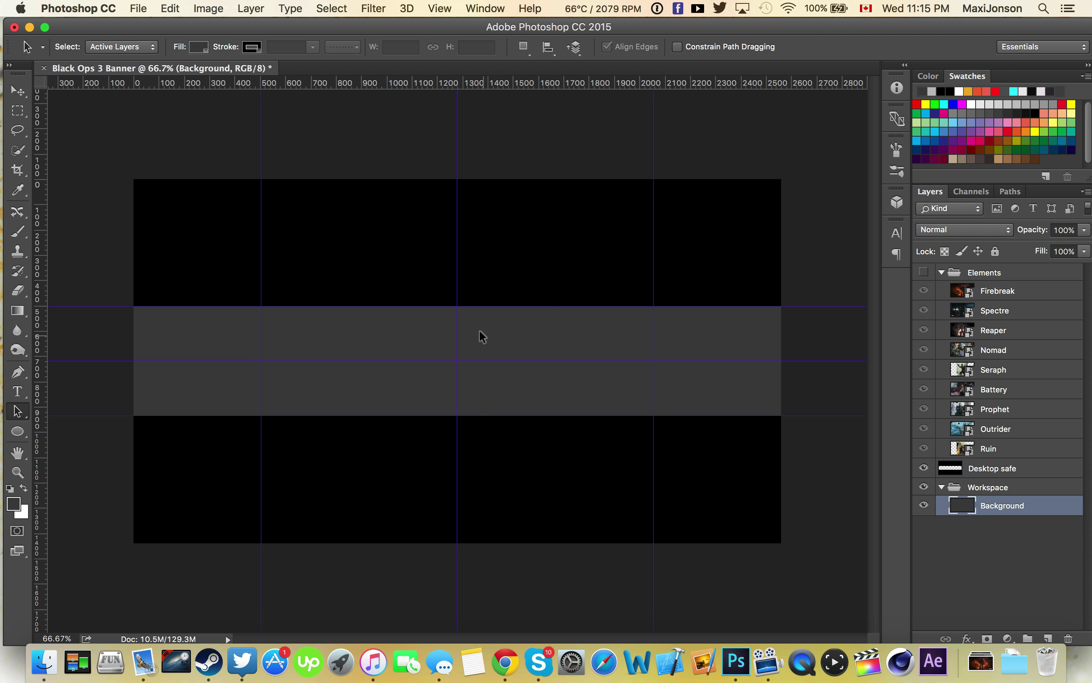
{"action": "key", "text": "b"}
{"action": "left_click", "coordinate": [80, 46]}
Load Basic Brushes and pick the soft round brush, sized to 220 px
{"action": "left_click", "coordinate": [207, 74]}
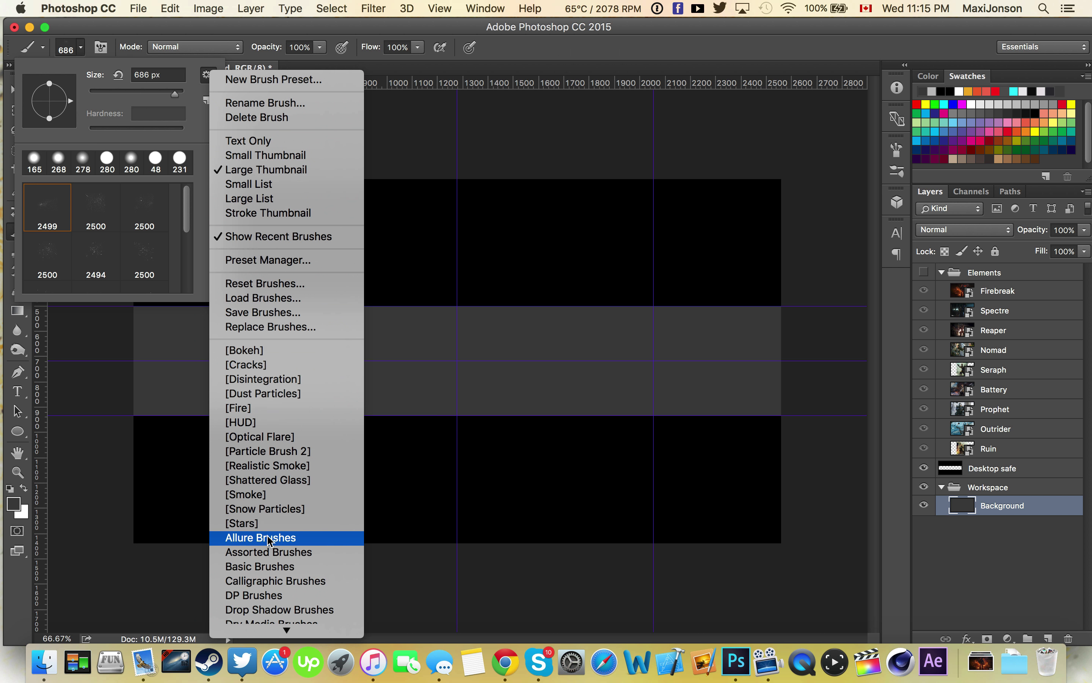
{"action": "left_click", "coordinate": [259, 510]}
{"action": "left_click", "coordinate": [109, 275]}
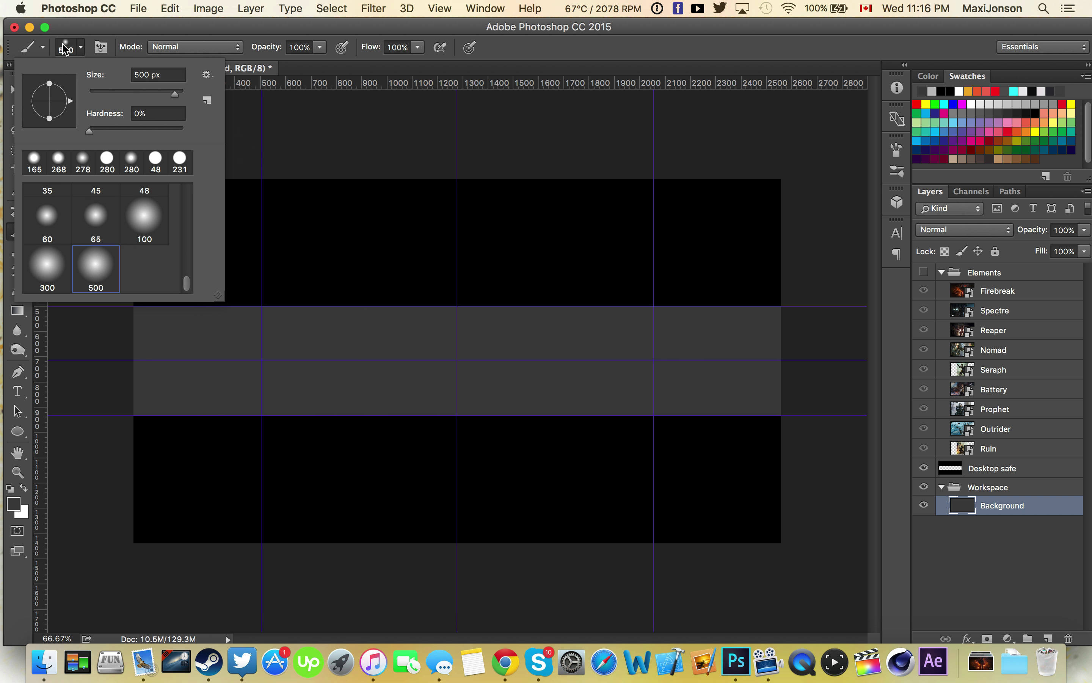
{"action": "left_click_drag", "start_coordinate": [303, 329], "coordinate": [328, 329]}
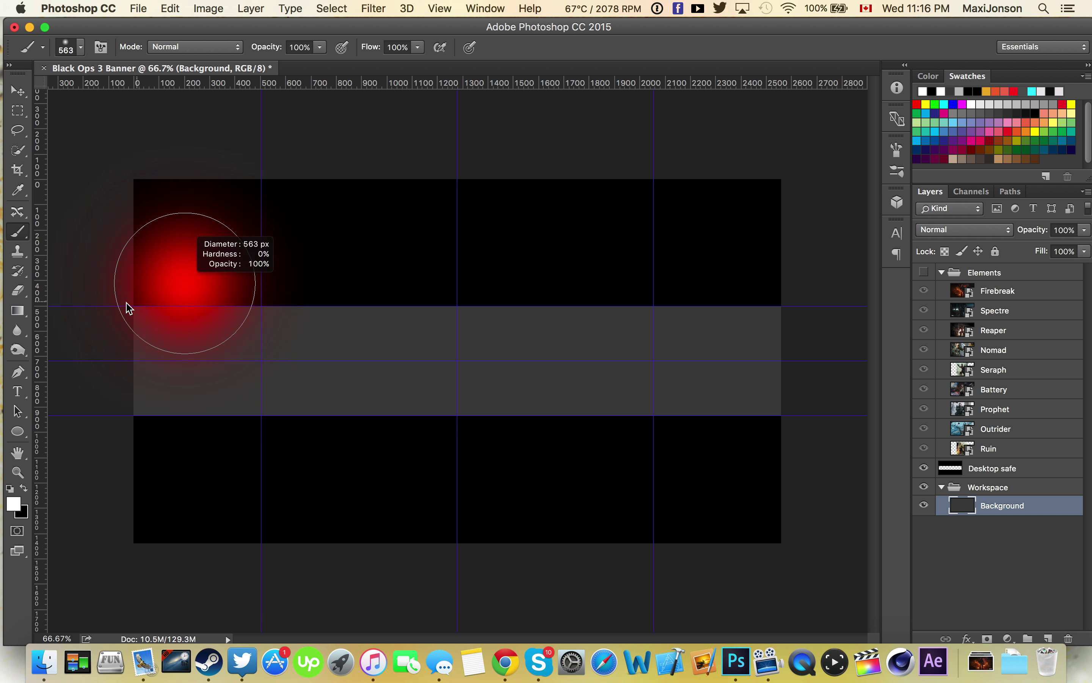
{"action": "left_click_drag", "start_coordinate": [161, 277], "coordinate": [122, 309]}
Try soft white strokes across the band on Background, then undo them
{"action": "left_click_drag", "start_coordinate": [138, 351], "coordinate": [805, 384]}
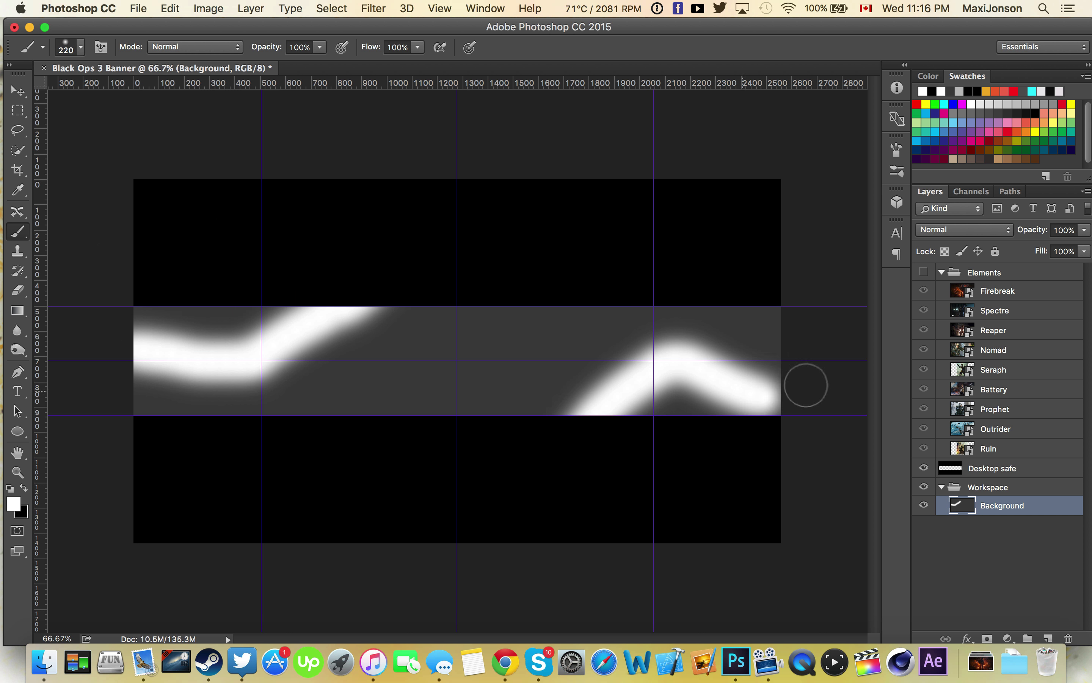
{"action": "left_click", "coordinate": [739, 337]}
{"action": "left_click", "coordinate": [318, 406]}
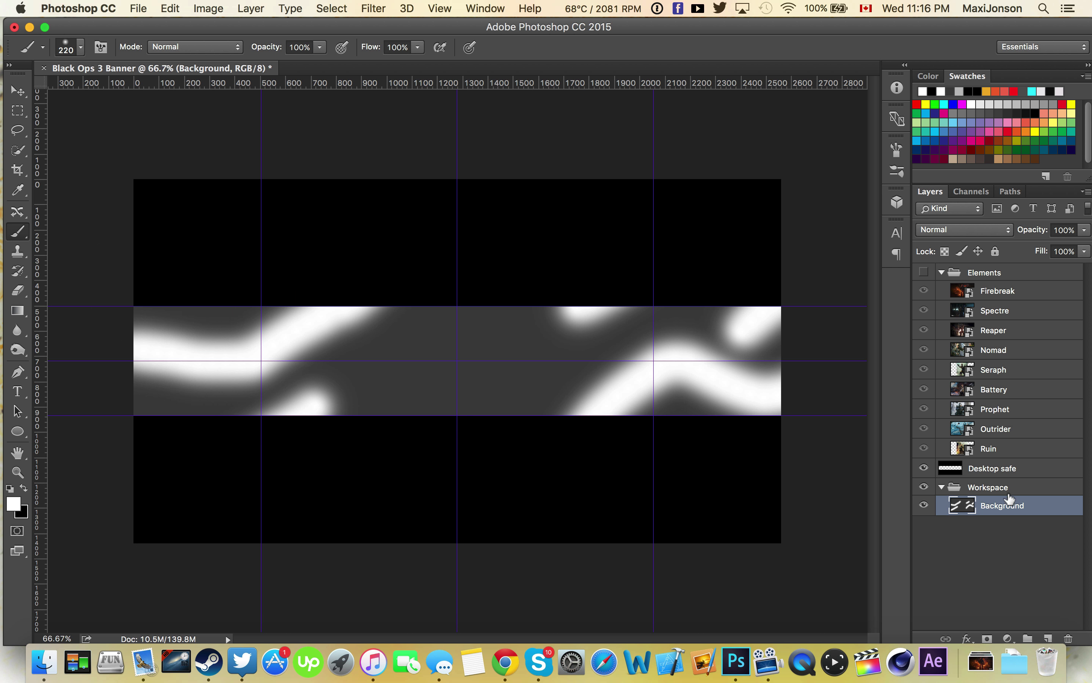
{"action": "key", "text": "super+alt+z"}
{"action": "key", "text": "super+alt+z"}
{"action": "key", "text": "super+alt+z"}
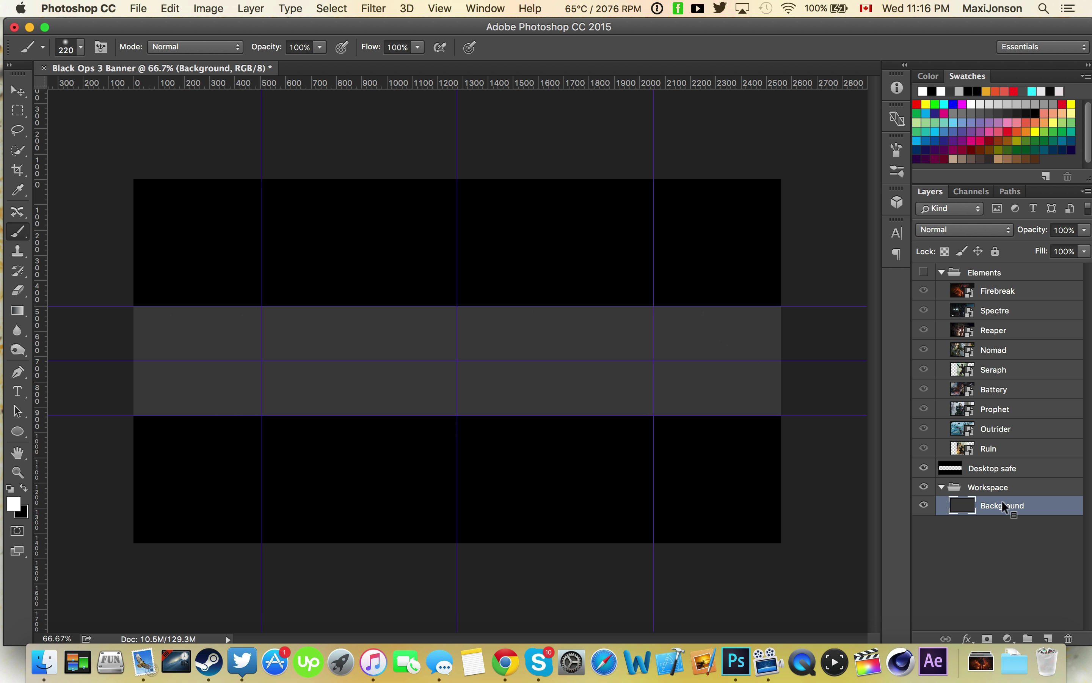
Paint soft white streaks on a new 'Background Highlight' layer
{"action": "key", "text": "super+shift+alt+n"}
{"action": "double_click", "coordinate": [1002, 505]}
{"action": "type", "text": "Background Highlight"}
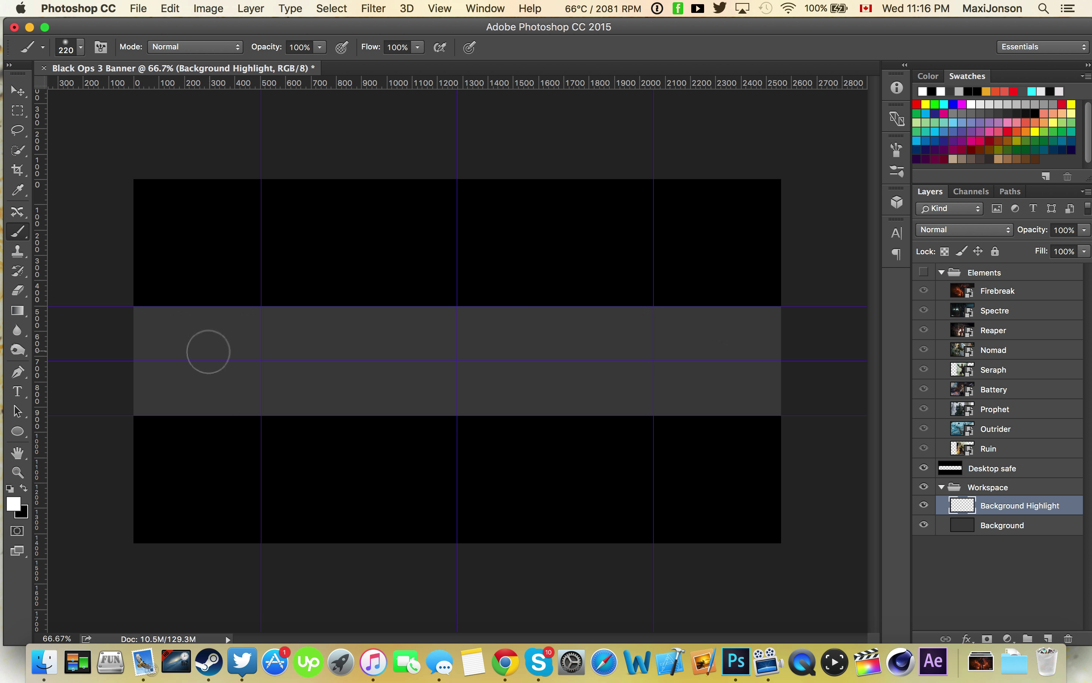
{"action": "left_click_drag", "start_coordinate": [135, 356], "coordinate": [312, 309]}
{"action": "left_click_drag", "start_coordinate": [550, 415], "coordinate": [781, 357]}
{"action": "left_click_drag", "start_coordinate": [226, 415], "coordinate": [334, 365]}
{"action": "left_click_drag", "start_coordinate": [622, 309], "coordinate": [578, 317]}
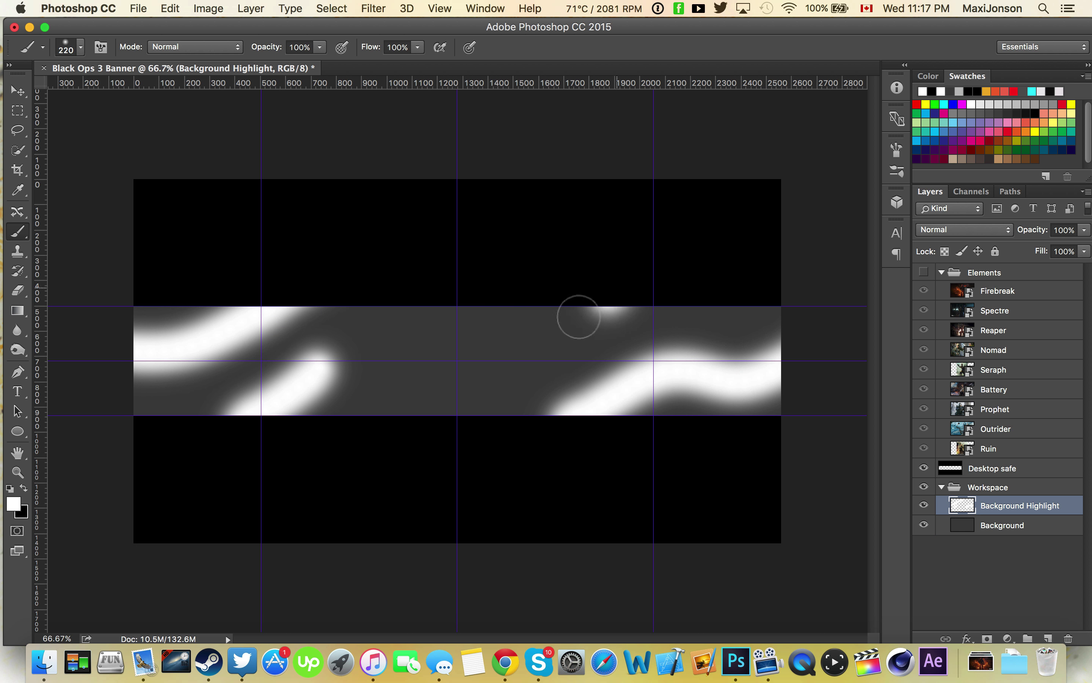
Blend the Background Highlight layer in Overlay mode at 40% opacity
{"action": "left_click", "coordinate": [968, 235]}
{"action": "left_click", "coordinate": [953, 391]}
{"action": "left_click", "coordinate": [970, 233]}
{"action": "left_click", "coordinate": [970, 230]}
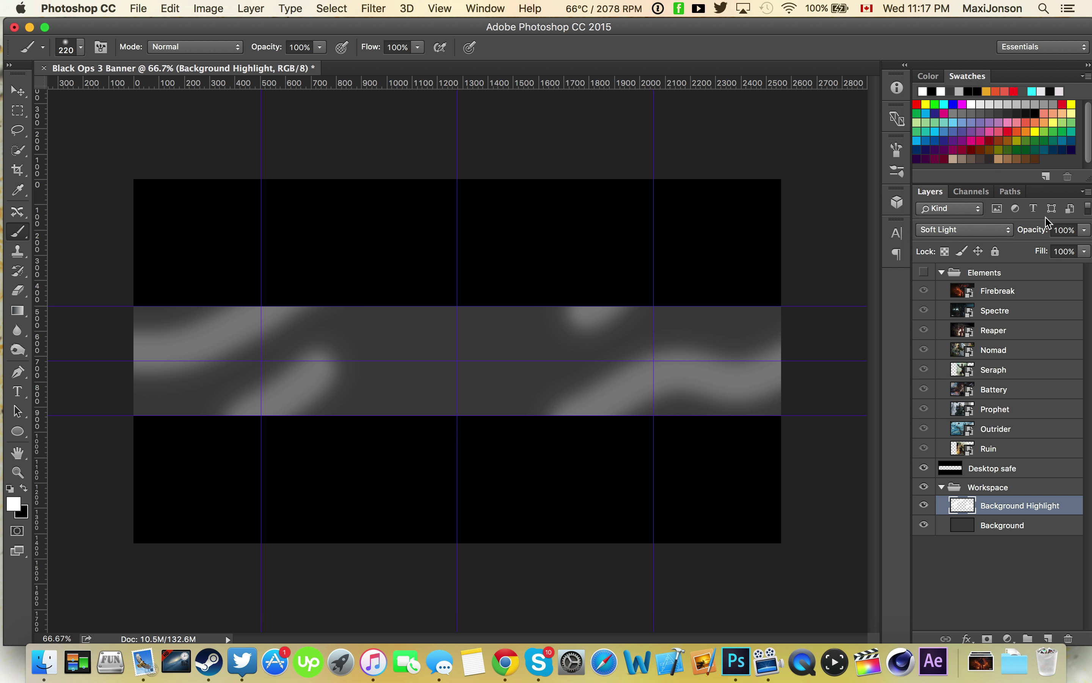
{"action": "left_click", "coordinate": [970, 225]}
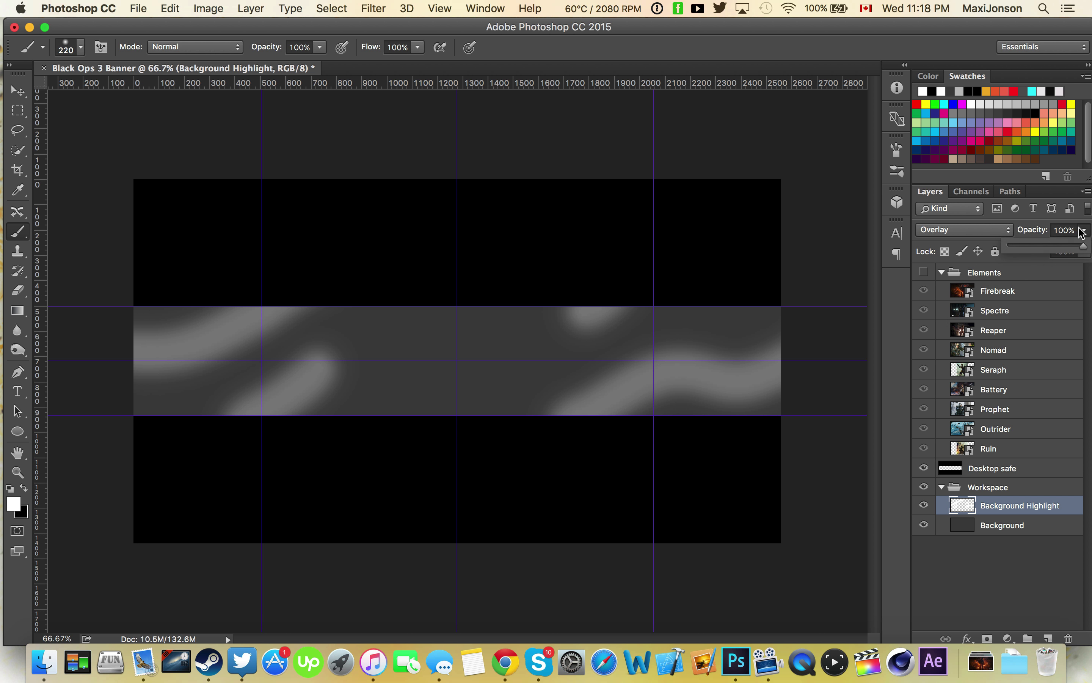
{"action": "left_click_drag", "start_coordinate": [1065, 258], "coordinate": [1061, 242]}
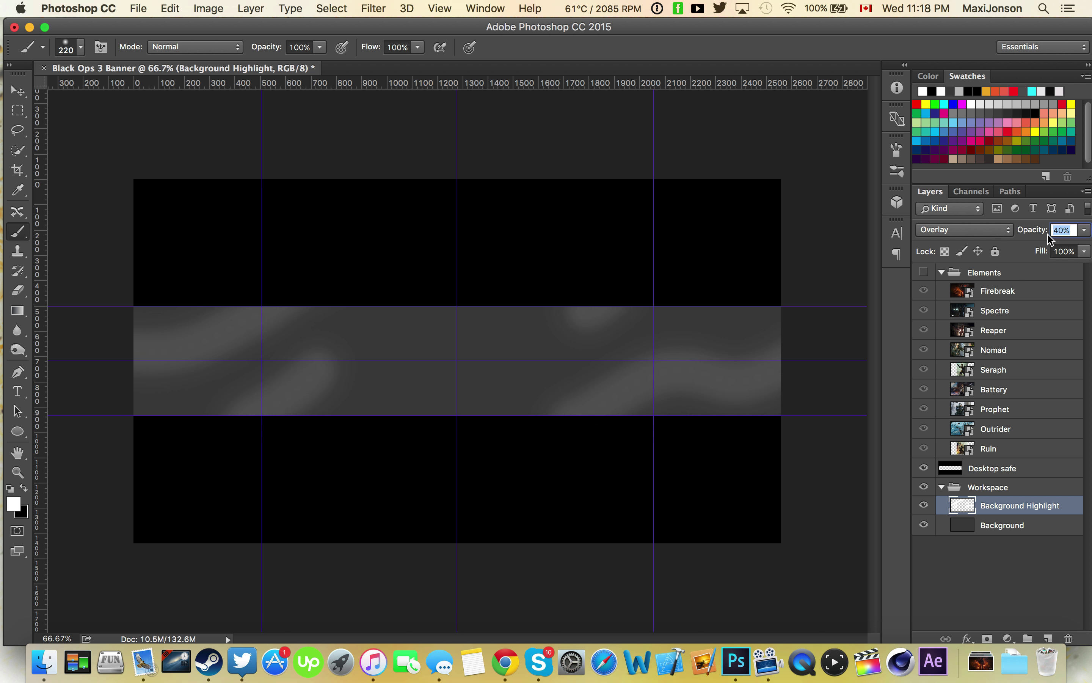
Refill the Background layer with a darker grey
{"action": "left_click", "coordinate": [952, 528]}
{"action": "left_click", "coordinate": [14, 503]}
{"action": "left_click", "coordinate": [818, 288]}
{"action": "key", "text": "Return"}
{"action": "key", "text": "alt+BackSpace"}
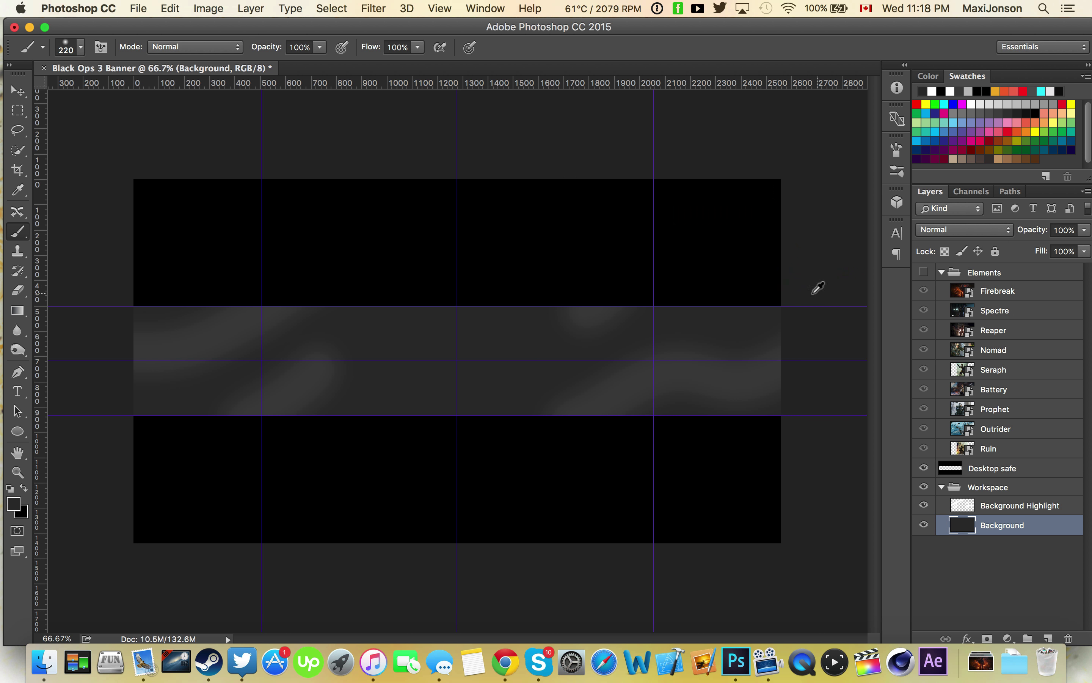
Move Ruin into the Workspace group, scaled to about 45% at the band's left end
{"action": "key", "text": "a"}
{"action": "left_click", "coordinate": [1028, 297]}
{"action": "left_click_drag", "start_coordinate": [1005, 455], "coordinate": [1002, 495]}
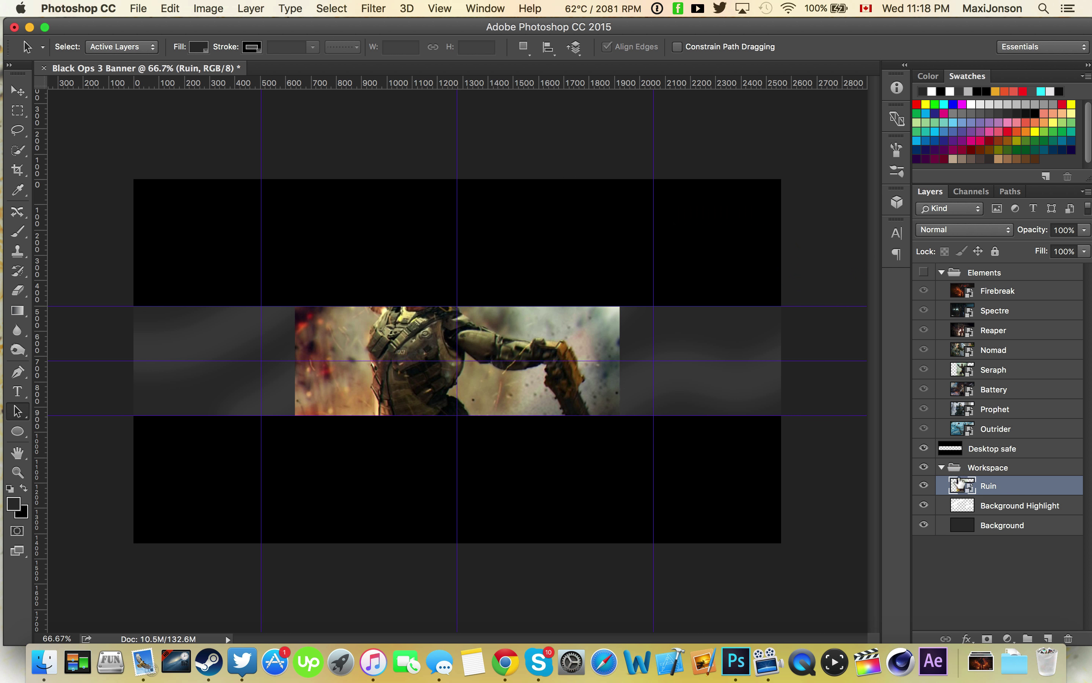
{"action": "key", "text": "v"}
{"action": "left_click_drag", "start_coordinate": [658, 482], "coordinate": [598, 423]}
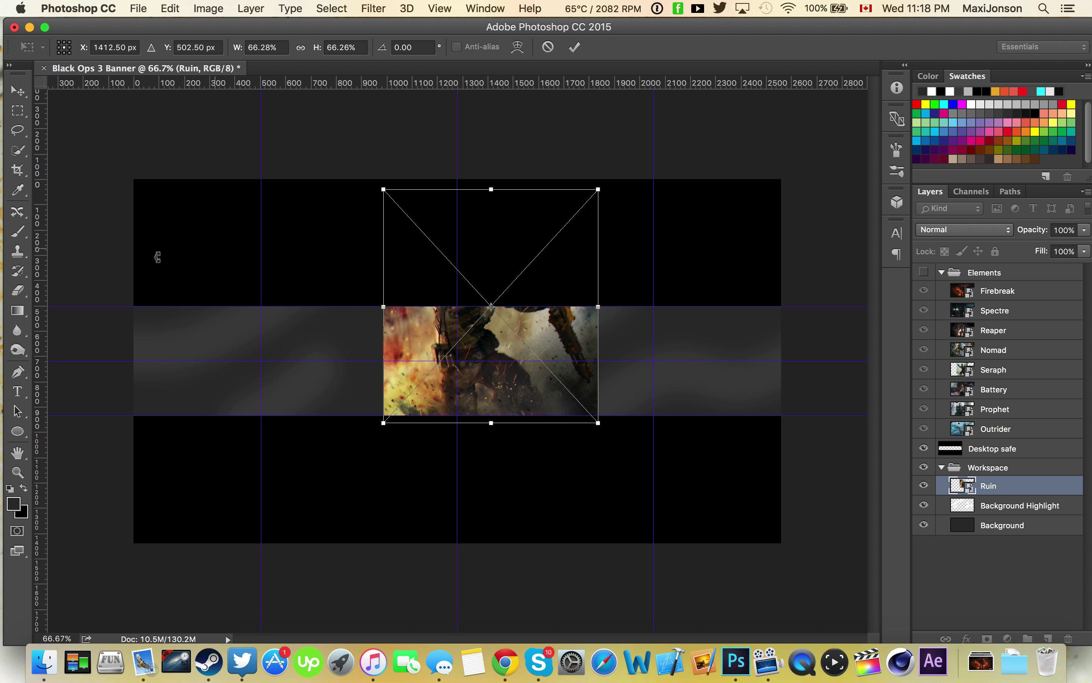
{"action": "left_click_drag", "start_coordinate": [398, 331], "coordinate": [226, 316]}
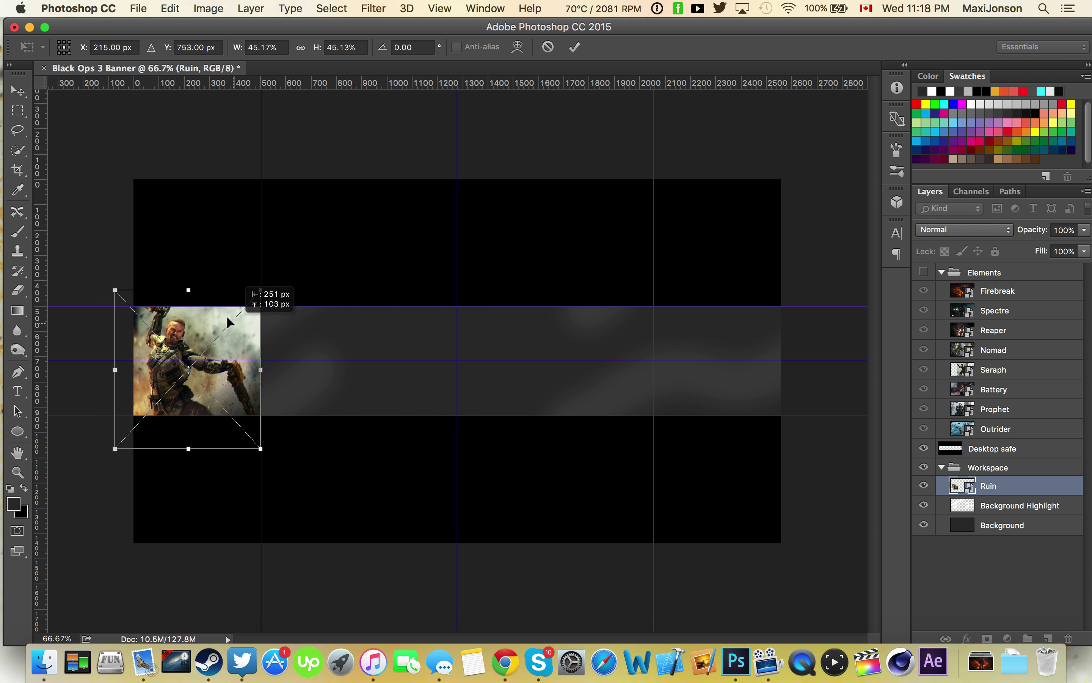
{"action": "key", "text": "Return"}
{"action": "key", "text": "super+0"}
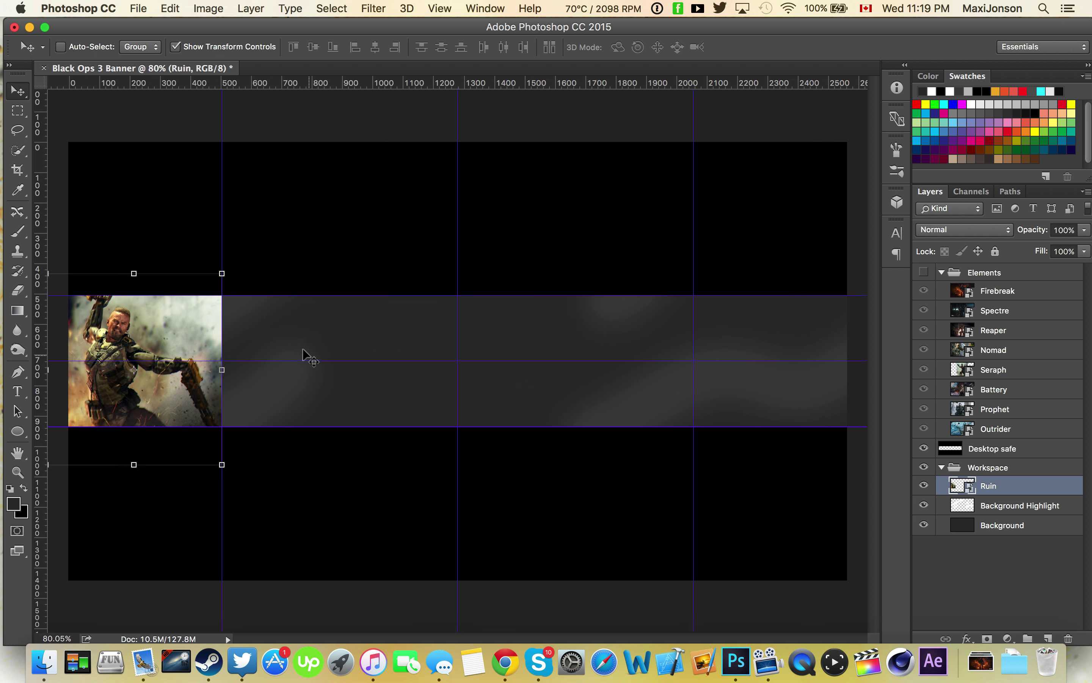
Draw a slanted Pen path across Ruin's right edge and make it a selection
{"action": "key", "text": "p"}
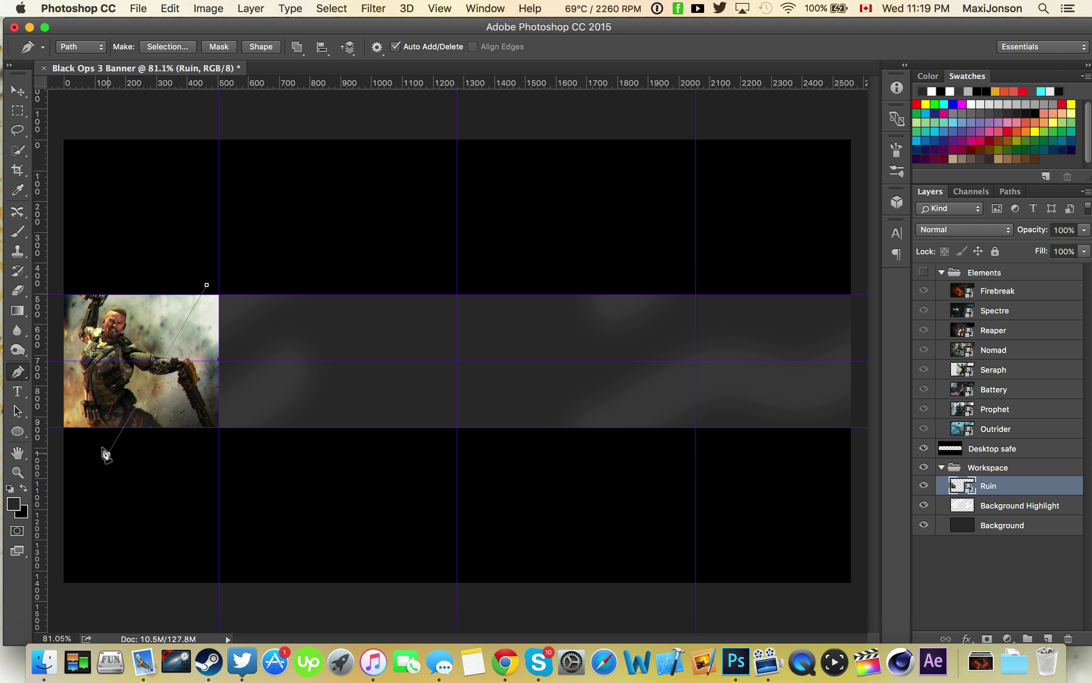
{"action": "right_click", "coordinate": [209, 285]}
{"action": "left_click", "coordinate": [293, 366]}
{"action": "key", "text": "Return"}
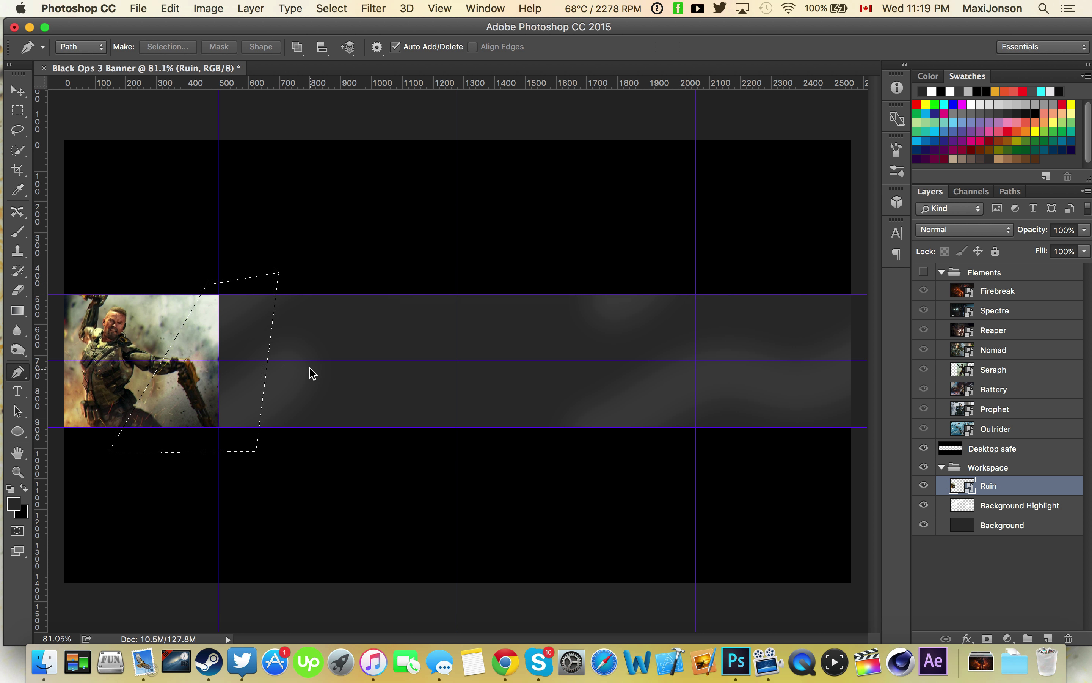
{"action": "right_click", "coordinate": [1007, 490]}
{"action": "left_click", "coordinate": [1000, 389]}
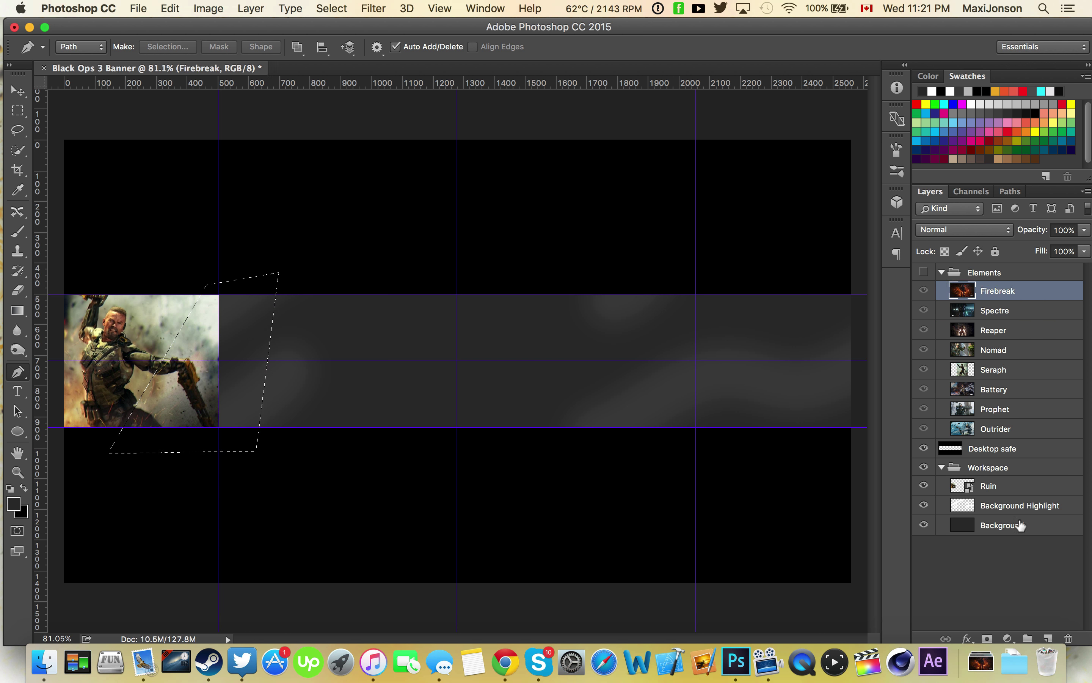
Name the layer Ruin, keep a copy, and delete the slanted selection area
{"action": "double_click", "coordinate": [1004, 448]}
{"action": "mouse_move", "coordinate": [988, 485]}
{"action": "left_mouse_down"}
{"action": "mouse_move", "coordinate": [993, 439]}
{"action": "mouse_move", "coordinate": [988, 497]}
{"action": "left_mouse_up"}
{"action": "key", "text": "BackSpace"}
{"action": "key", "text": "BackSpace"}
{"action": "key", "text": "BackSpace"}
{"action": "left_click", "coordinate": [988, 505]}
{"action": "key", "text": "Delete"}
{"action": "key", "text": "ctrl+d"}
{"action": "key", "text": "v"}
Scale the Outrider copy toward the left beneath Ruin and outline it with a Pen selection
{"action": "left_click_drag", "start_coordinate": [850, 361], "coordinate": [331, 372]}
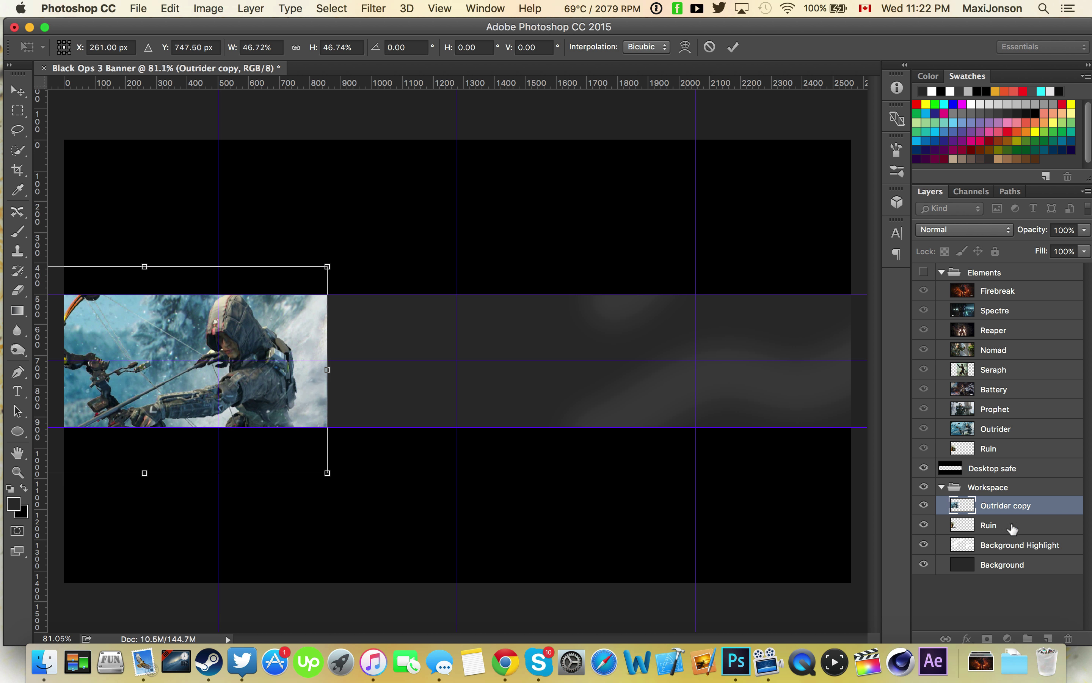
{"action": "key", "text": "Return"}
{"action": "left_click_drag", "start_coordinate": [1006, 505], "coordinate": [1006, 530]}
{"action": "key", "text": "p"}
{"action": "right_click", "coordinate": [300, 278]}
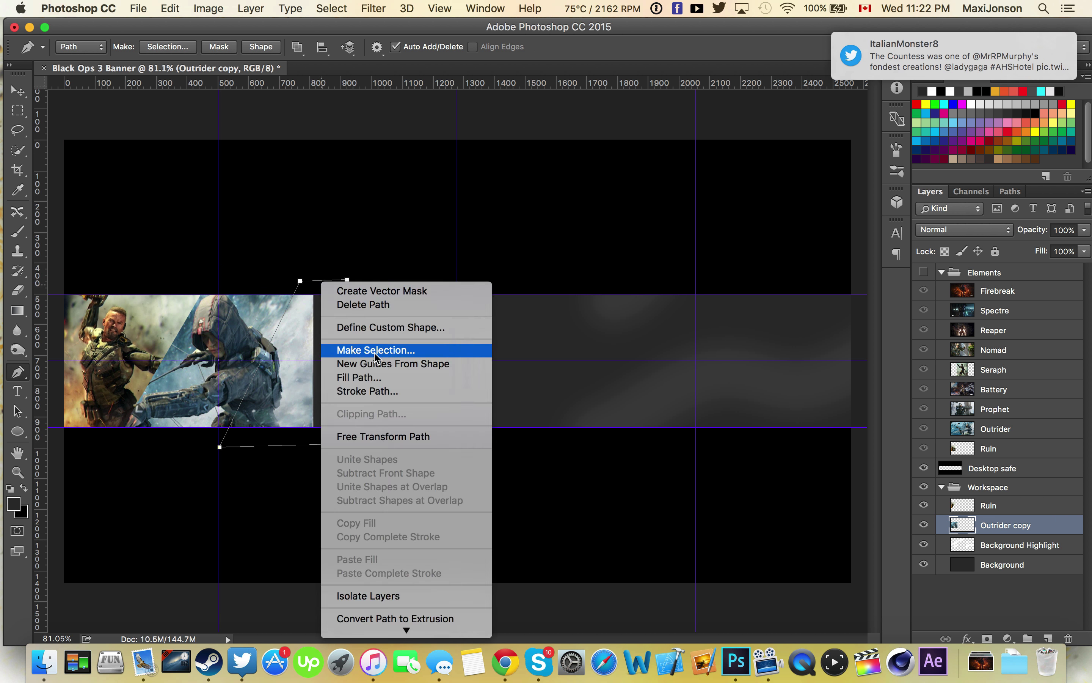
{"action": "left_click", "coordinate": [463, 346]}
Add a Prophet copy to Workspace, shrunk and moved toward the middle
{"action": "left_click_drag", "start_coordinate": [995, 409], "coordinate": [993, 537]}
{"action": "key", "text": "ctrl+t"}
{"action": "left_click_drag", "start_coordinate": [851, 582], "coordinate": [605, 441]}
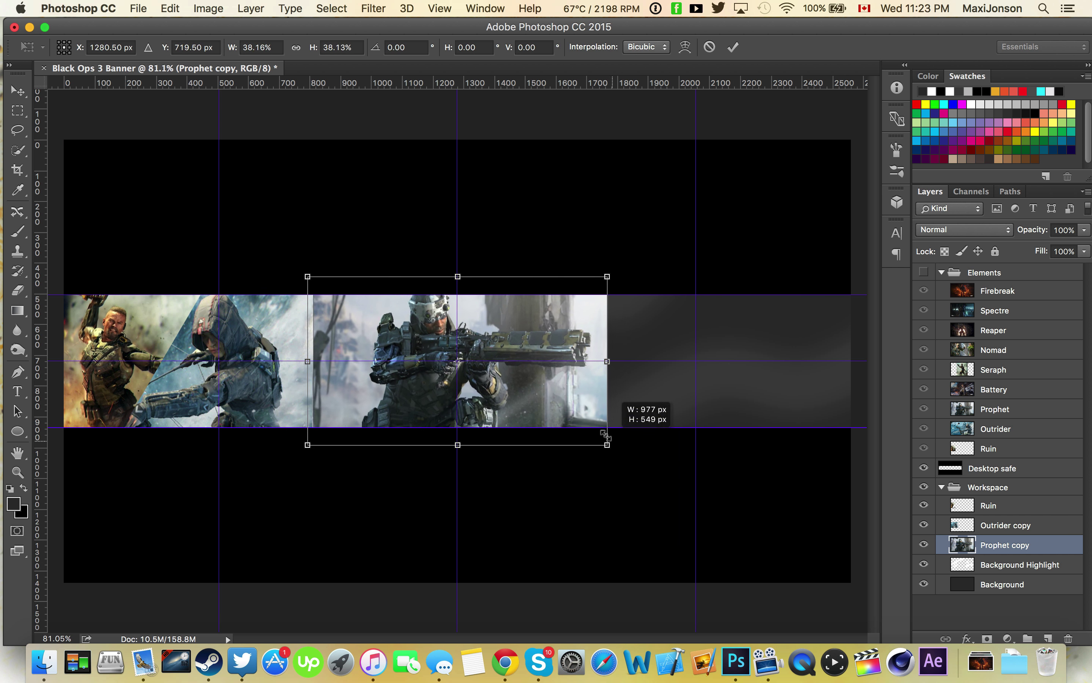
{"action": "left_click_drag", "start_coordinate": [521, 386], "coordinate": [356, 400]}
{"action": "key", "text": "Return"}
Add a scaled Battery copy to Workspace, right of the Prophet copy
{"action": "left_click_drag", "start_coordinate": [993, 389], "coordinate": [993, 556]}
{"action": "key", "text": "ctrl+t"}
{"action": "left_click_drag", "start_coordinate": [851, 582], "coordinate": [633, 453]}
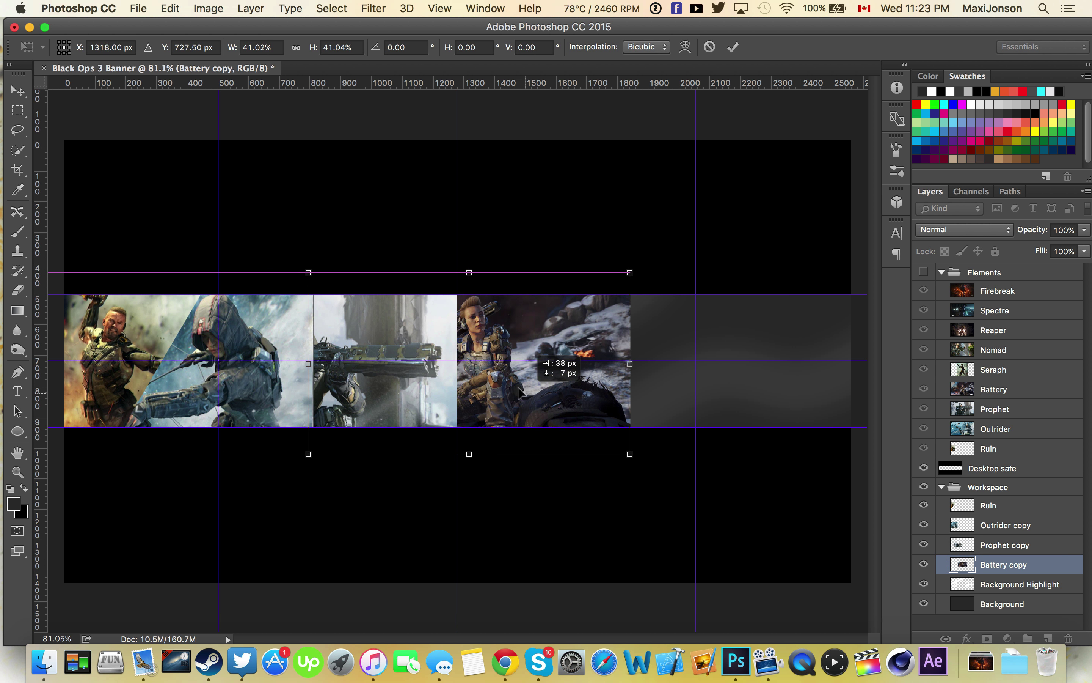
{"action": "left_click_drag", "start_coordinate": [470, 361], "coordinate": [381, 369]}
{"action": "key", "text": "Return"}
Add a Seraph copy below Battery, scaled to about 52%, hiding other copies meanwhile
{"action": "left_click_drag", "start_coordinate": [1006, 455], "coordinate": [992, 574]}
{"action": "key", "text": "ctrl+t"}
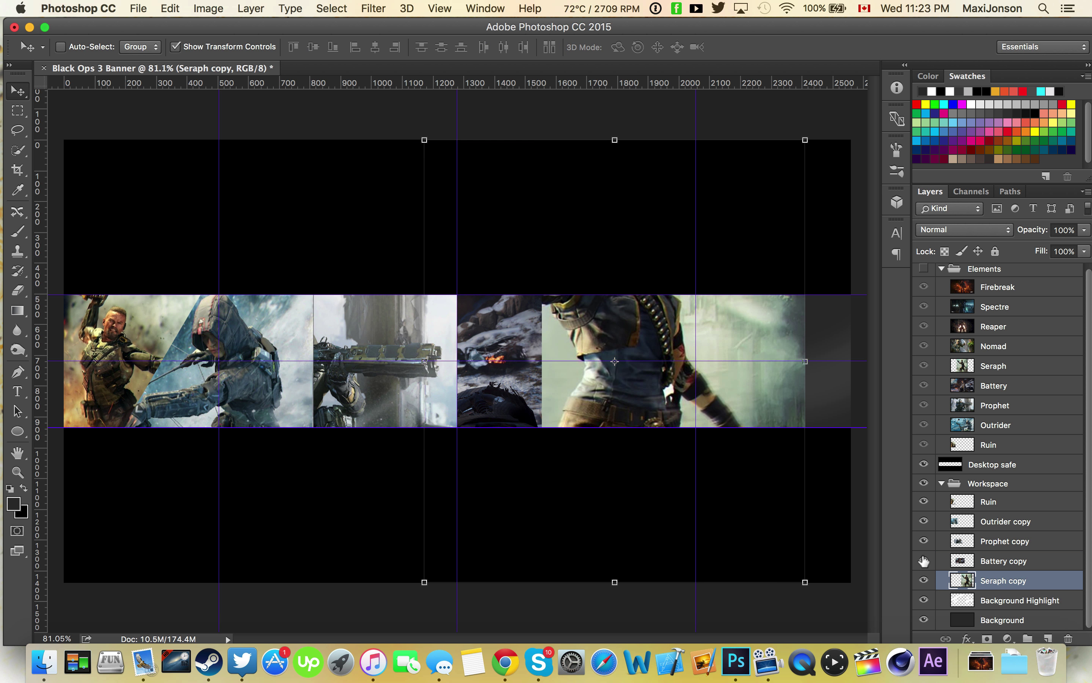
{"action": "left_click", "coordinate": [923, 521]}
{"action": "left_click", "coordinate": [924, 522]}
{"action": "left_click", "coordinate": [989, 541]}
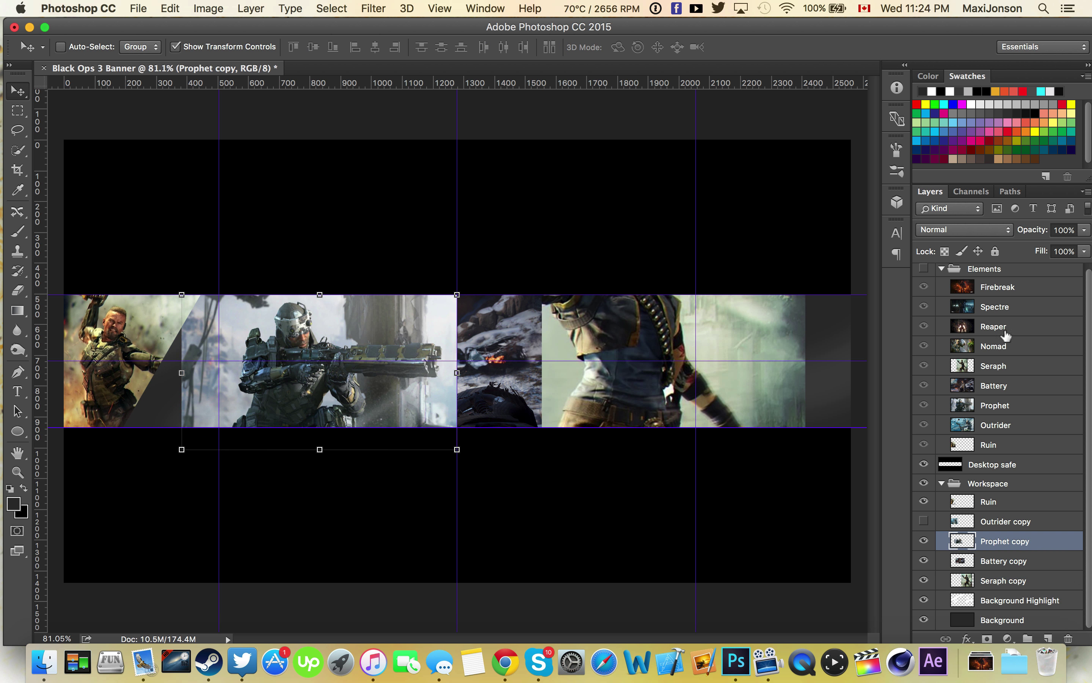
{"action": "left_click", "coordinate": [924, 541]}
{"action": "left_click", "coordinate": [997, 561]}
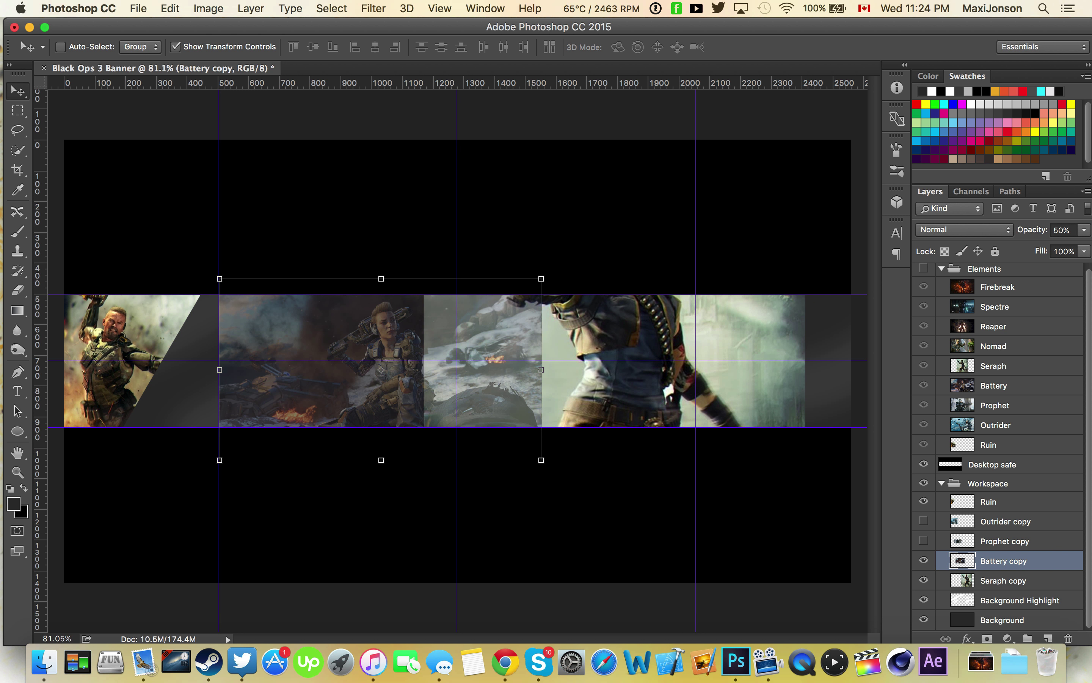
{"action": "key", "text": "ctrl+t"}
{"action": "mouse_move", "coordinate": [785, 566]}
{"action": "left_mouse_down"}
{"action": "mouse_move", "coordinate": [487, 398]}
{"action": "mouse_move", "coordinate": [524, 439]}
{"action": "mouse_move", "coordinate": [612, 397]}
{"action": "left_mouse_up"}
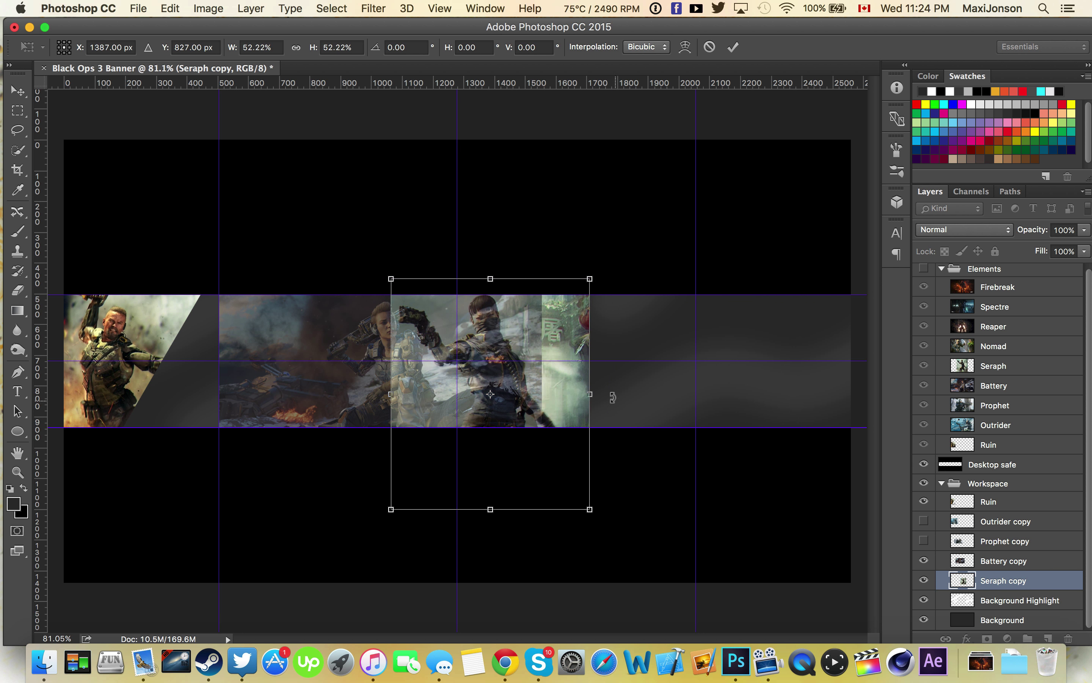
{"action": "left_click", "coordinate": [732, 47]}
Add a Nomad copy to Workspace, scaled down and moved right
{"action": "left_click", "coordinate": [997, 561]}
{"action": "left_click", "coordinate": [924, 561]}
{"action": "left_click", "coordinate": [1002, 581]}
{"action": "left_click_drag", "start_coordinate": [993, 346], "coordinate": [1001, 584]}
{"action": "key", "text": "ctrl+t"}
{"action": "left_click_drag", "start_coordinate": [457, 361], "coordinate": [740, 366]}
{"action": "key", "text": "Return"}
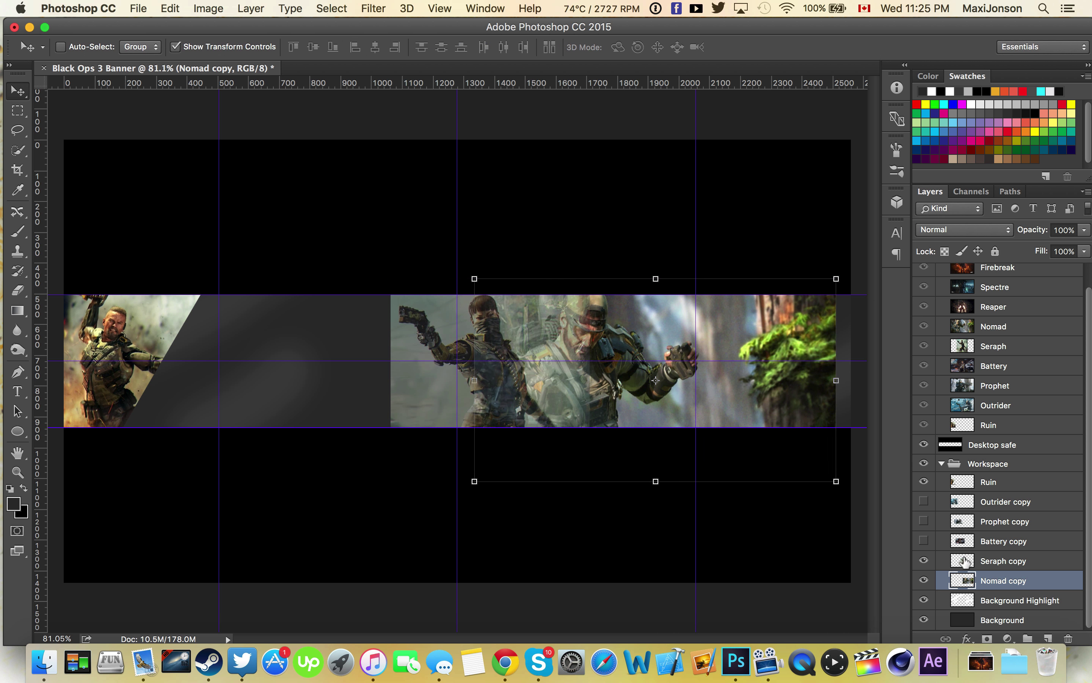
Add a scaled Reaper copy below the Nomad copy in Workspace
{"action": "left_click", "coordinate": [964, 560]}
{"action": "left_click", "coordinate": [924, 561]}
{"action": "left_click_drag", "start_coordinate": [992, 307], "coordinate": [1002, 587]}
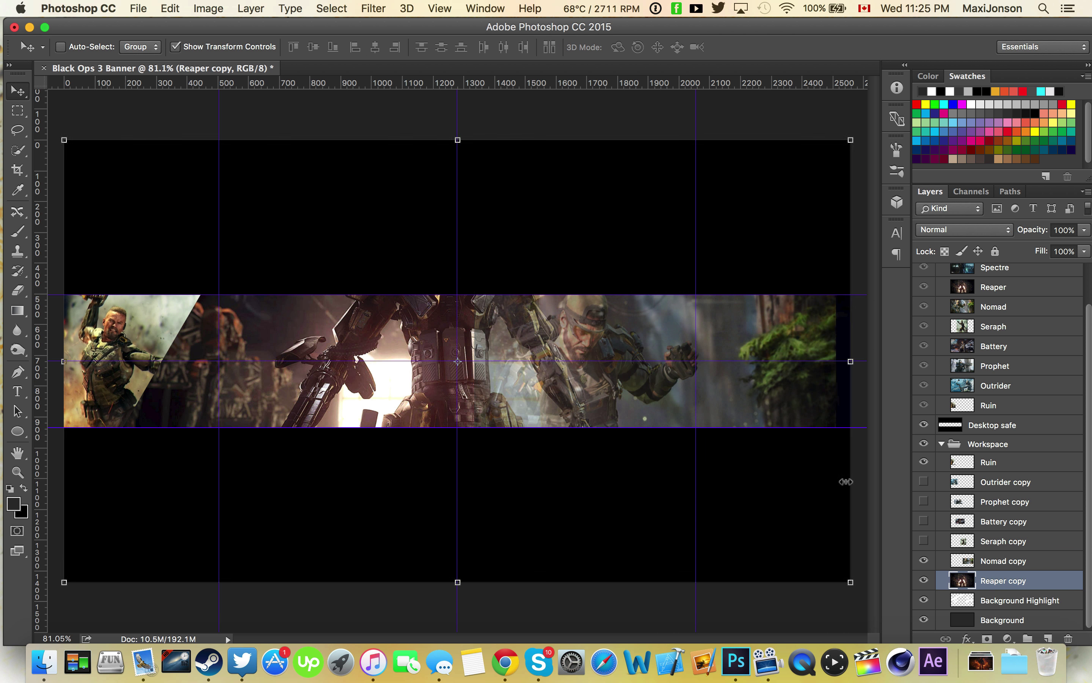
{"action": "key", "text": "ctrl+t"}
{"action": "mouse_move", "coordinate": [457, 361]}
{"action": "left_mouse_down"}
{"action": "mouse_move", "coordinate": [552, 405]}
{"action": "mouse_move", "coordinate": [680, 402]}
{"action": "left_mouse_up"}
{"action": "scroll", "coordinate": [1001, 595], "scroll_direction": "up", "scroll_amount": 2}
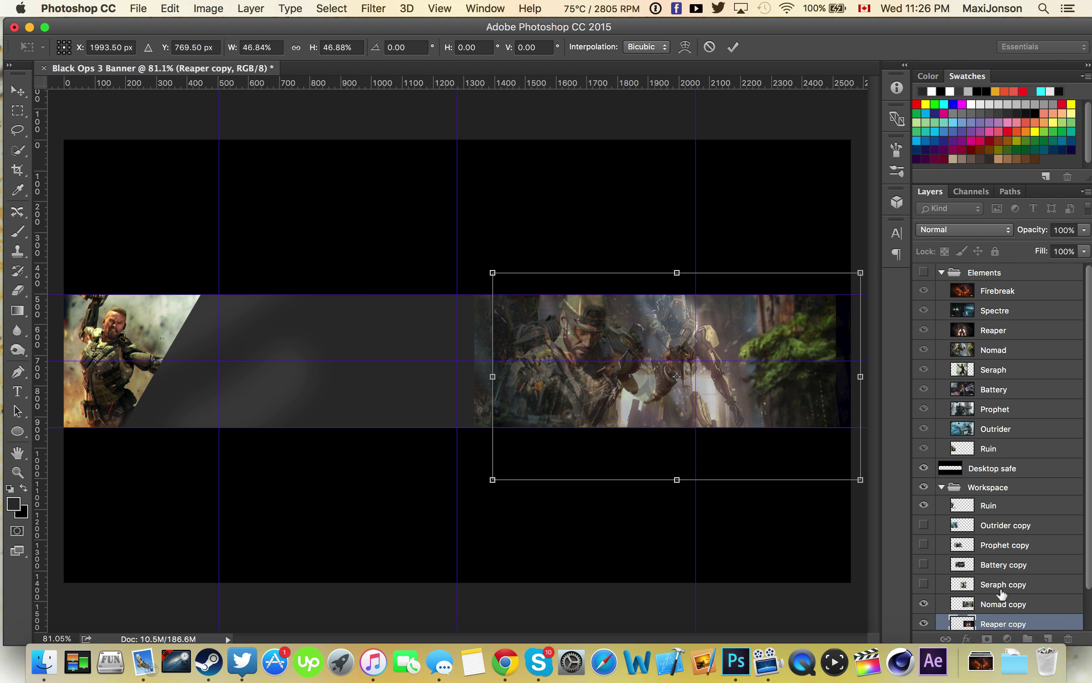
{"action": "key", "text": "Return"}
Add a Spectre copy, shrunk and moved right, checking overlap with lowered opacity
{"action": "left_click", "coordinate": [924, 604]}
{"action": "scroll", "coordinate": [993, 542], "scroll_direction": "down", "scroll_amount": 2}
{"action": "left_click_drag", "start_coordinate": [1040, 230], "coordinate": [1036, 233]}
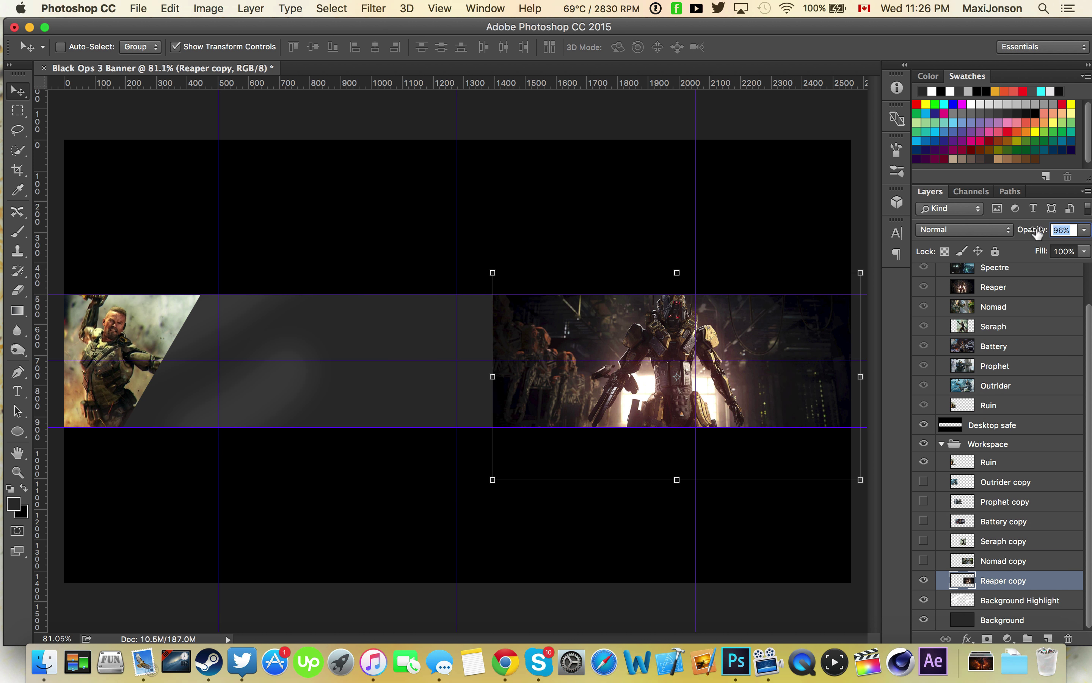
{"action": "left_click_drag", "start_coordinate": [993, 268], "coordinate": [1001, 587]}
{"action": "key", "text": "ctrl+t"}
{"action": "left_click_drag", "start_coordinate": [64, 583], "coordinate": [308, 445]}
{"action": "left_click_drag", "start_coordinate": [369, 393], "coordinate": [701, 394]}
{"action": "key", "text": "Return"}
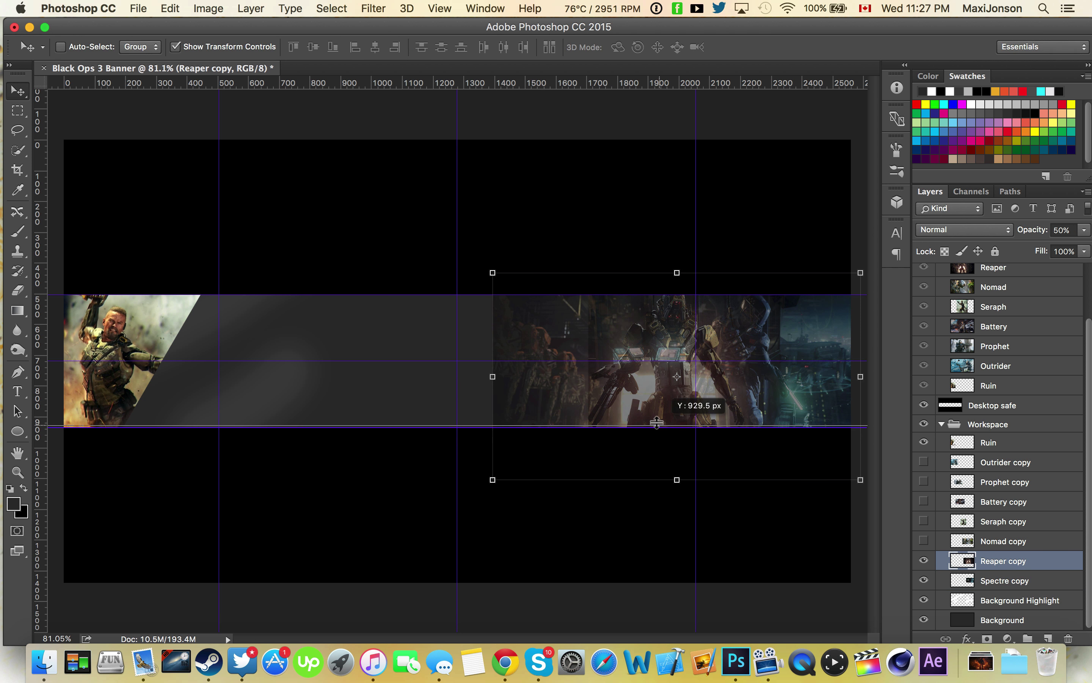
{"action": "left_click", "coordinate": [923, 560]}
{"action": "left_click_drag", "start_coordinate": [1033, 230], "coordinate": [999, 237]}
{"action": "scroll", "coordinate": [999, 316], "scroll_direction": "up", "scroll_amount": 3}
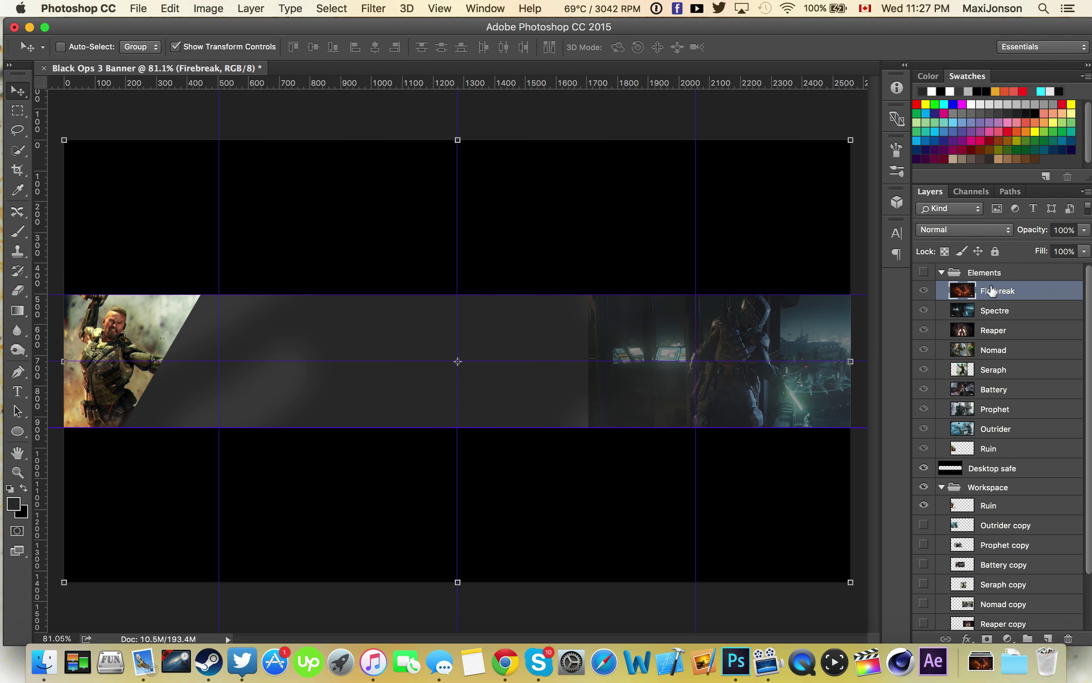
Place a ~40% Firebreak copy at the strip's right end and show all copy layers
{"action": "left_click_drag", "start_coordinate": [993, 287], "coordinate": [1002, 587]}
{"action": "key", "text": "ctrl+t"}
{"action": "left_click_drag", "start_coordinate": [64, 583], "coordinate": [300, 449]}
{"action": "left_click_drag", "start_coordinate": [470, 386], "coordinate": [826, 409]}
{"action": "left_click_drag", "start_coordinate": [656, 294], "coordinate": [597, 251]}
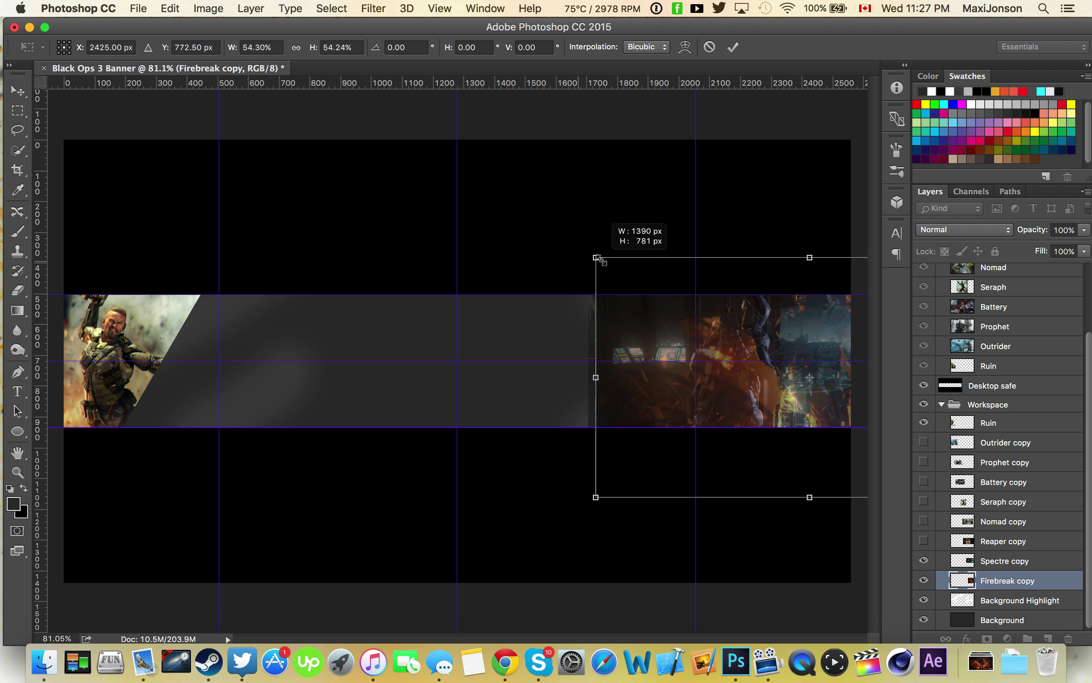
{"action": "left_click_drag", "start_coordinate": [722, 361], "coordinate": [840, 309]}
{"action": "key", "text": "Return"}
{"action": "left_click", "coordinate": [993, 560]}
{"action": "left_click_drag", "start_coordinate": [924, 541], "coordinate": [922, 446]}
Cut a diagonal slice from the Outrider copy with a Pen path
{"action": "left_click", "coordinate": [934, 443]}
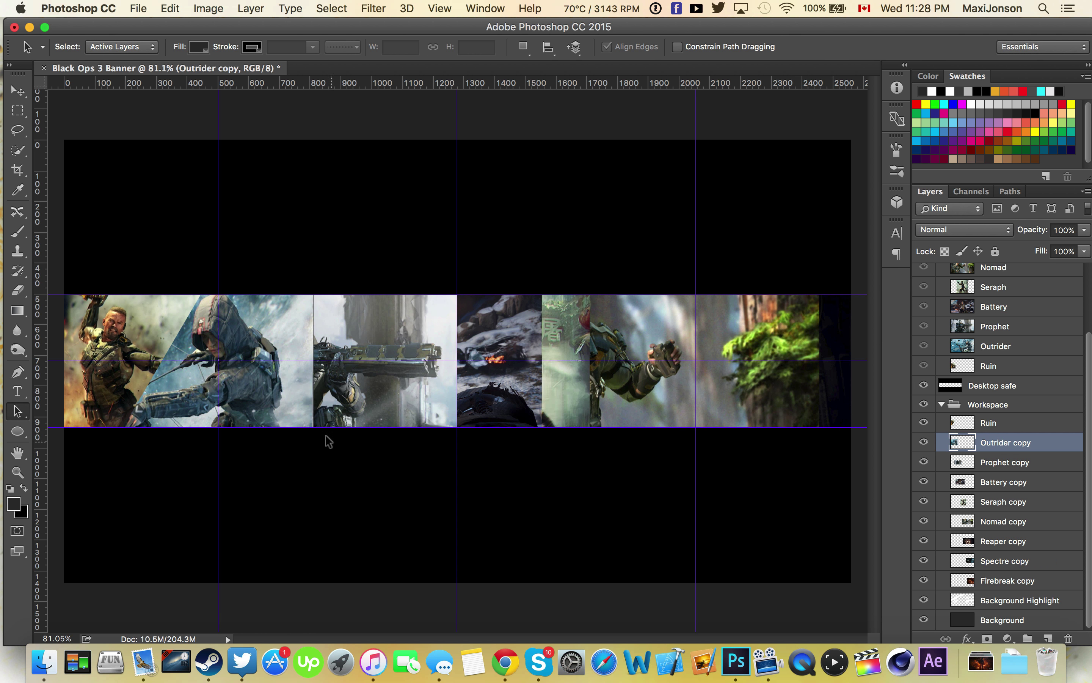
{"action": "key", "text": "p"}
{"action": "left_click", "coordinate": [303, 292]}
{"action": "key", "text": "Return"}
{"action": "key", "text": "Delete"}
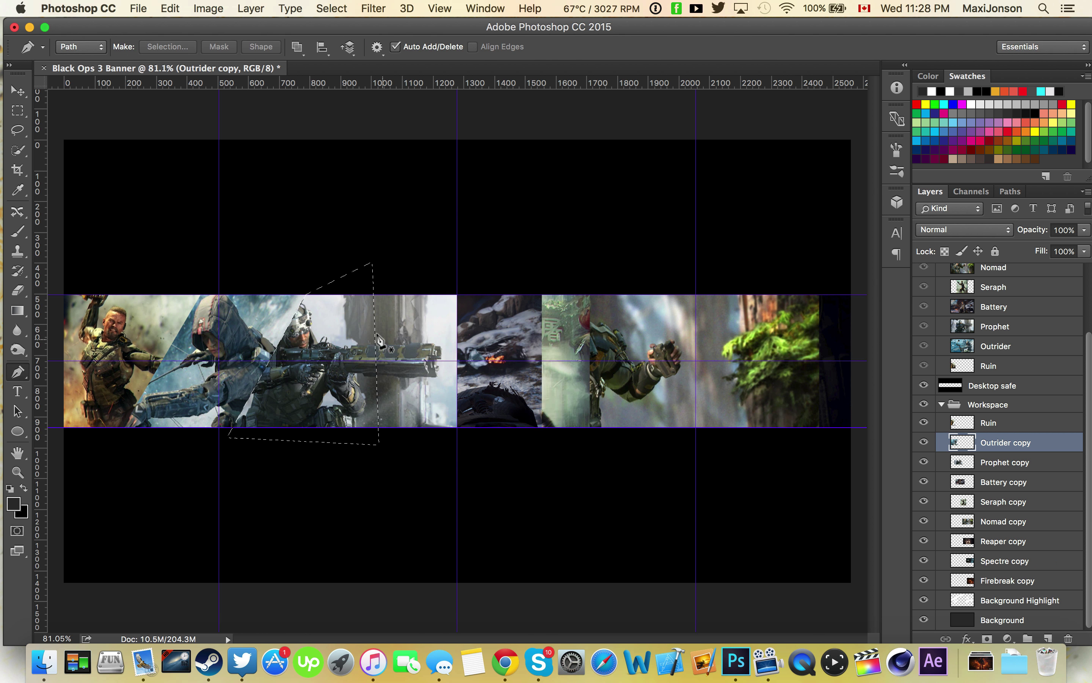
Draw a four-point diagonal cut path on the Prophet copy and make it a selection
{"action": "key", "text": "alt+bracketleft"}
{"action": "left_click", "coordinate": [385, 287]}
{"action": "left_click", "coordinate": [503, 240]}
{"action": "left_click", "coordinate": [519, 445]}
{"action": "left_click", "coordinate": [312, 438]}
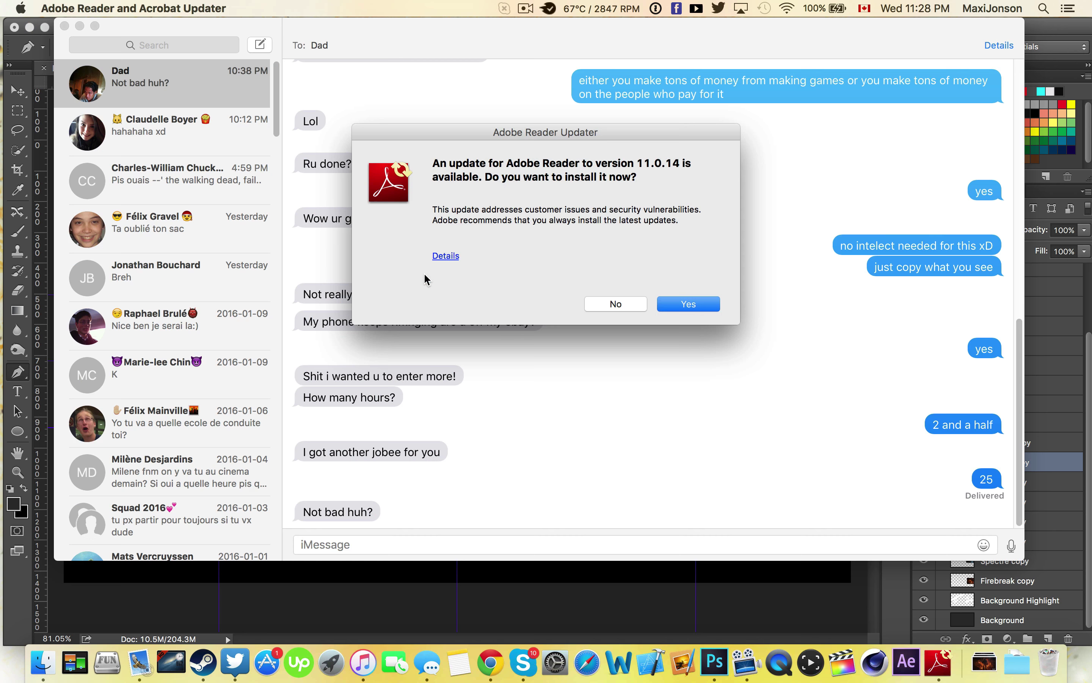
{"action": "right_click", "coordinate": [425, 265]}
{"action": "left_click", "coordinate": [472, 343]}
Delete a diagonal slice from the Battery copy
{"action": "key", "text": "alt+bracketleft"}
{"action": "left_click", "coordinate": [451, 294]}
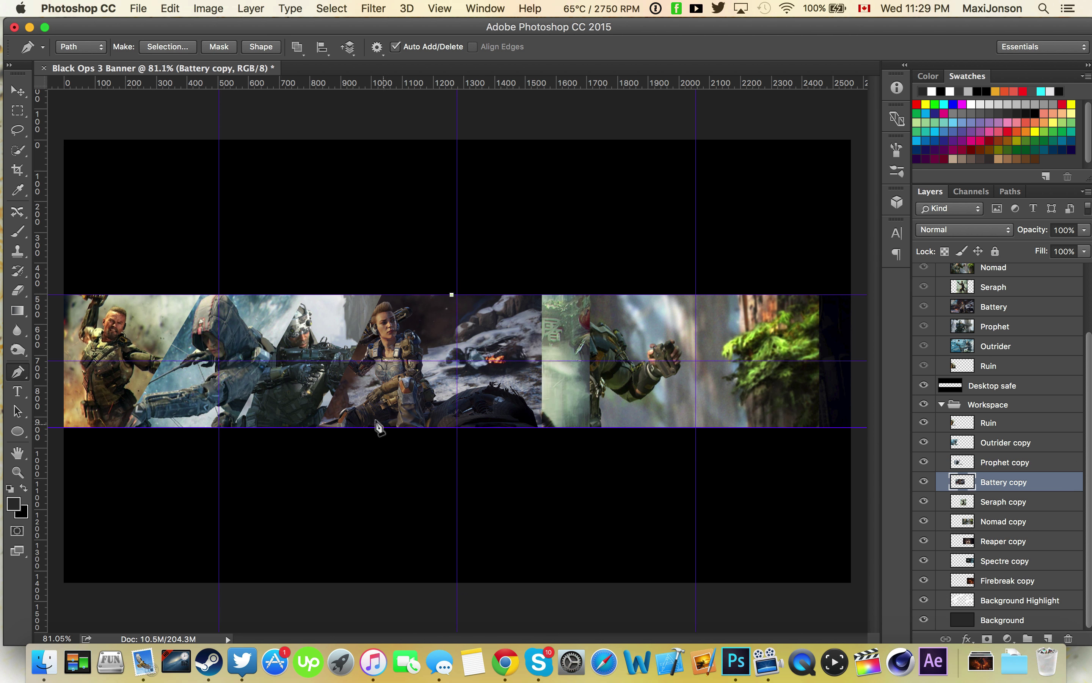
{"action": "left_click", "coordinate": [451, 295]}
{"action": "key", "text": "Return"}
{"action": "key", "text": "Delete"}
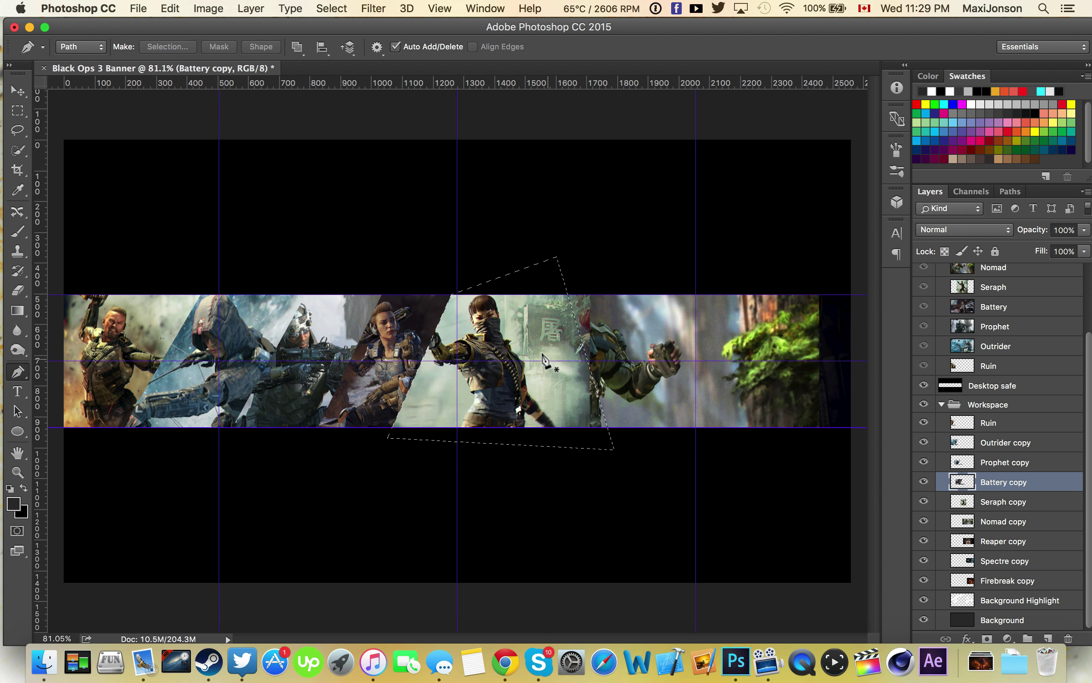
Nudge the Seraph copy slightly left and discard the leftover path
{"action": "key", "text": "alt+bracketleft"}
{"action": "left_click_drag", "start_coordinate": [662, 410], "coordinate": [652, 410]}
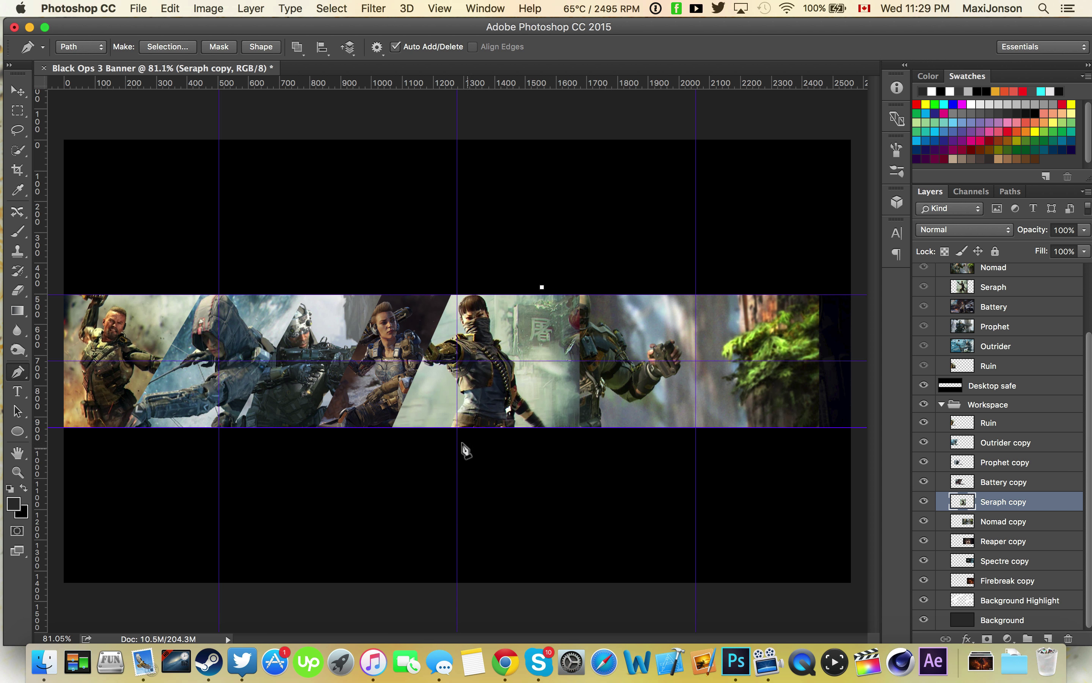
{"action": "right_click", "coordinate": [541, 271]}
{"action": "left_click", "coordinate": [586, 290]}
Cut a diagonal slice from the Nomad copy and clear the selection
{"action": "key", "text": "alt+bracketleft"}
{"action": "left_click", "coordinate": [629, 282]}
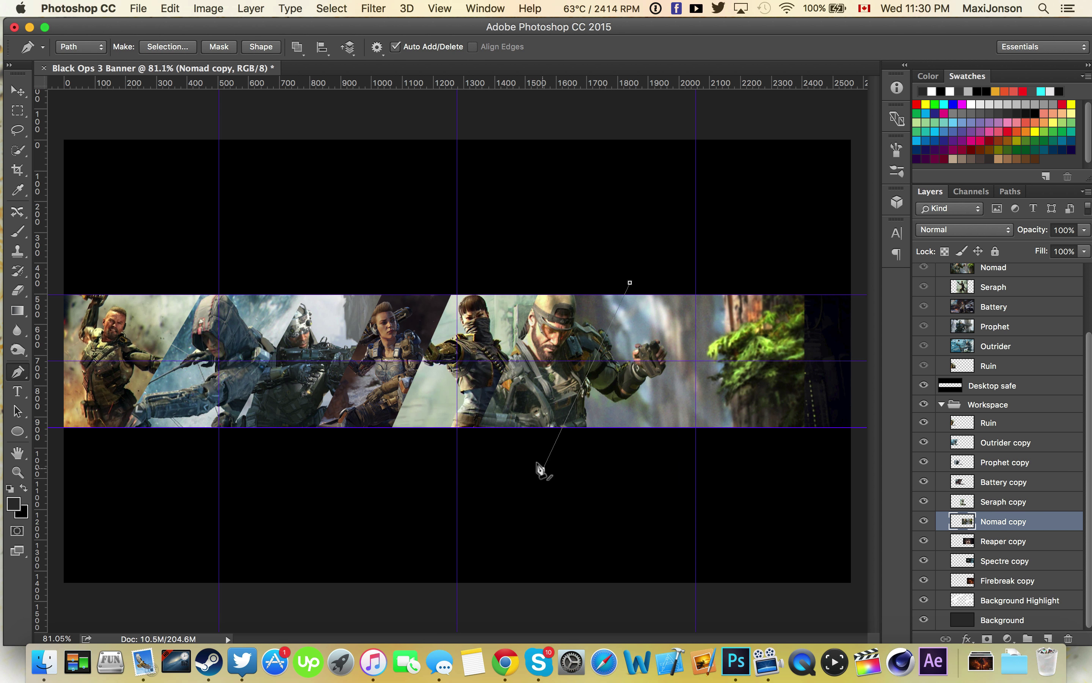
{"action": "key", "text": "Return"}
{"action": "key", "text": "Delete"}
{"action": "key", "text": "alt+bracketleft"}
{"action": "key", "text": "v"}
Enlarge the Reaper copy and trim it along a diagonal path
{"action": "key", "text": "ctrl+t"}
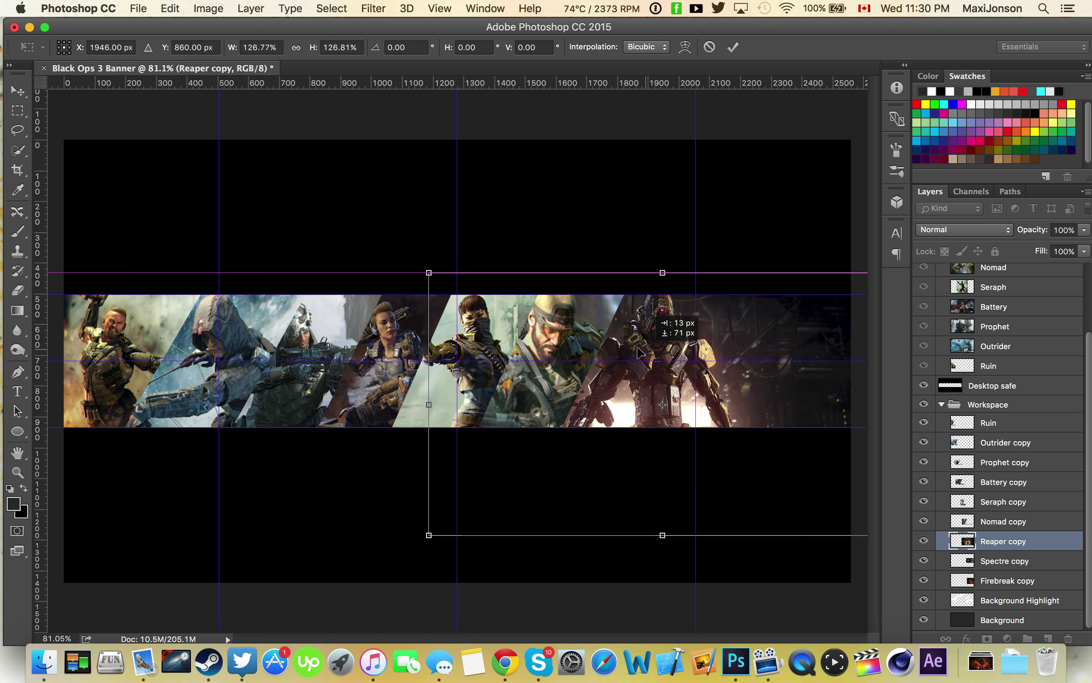
{"action": "key", "text": "Return"}
{"action": "key", "text": "p"}
{"action": "left_click", "coordinate": [726, 271]}
{"action": "right_click", "coordinate": [780, 271]}
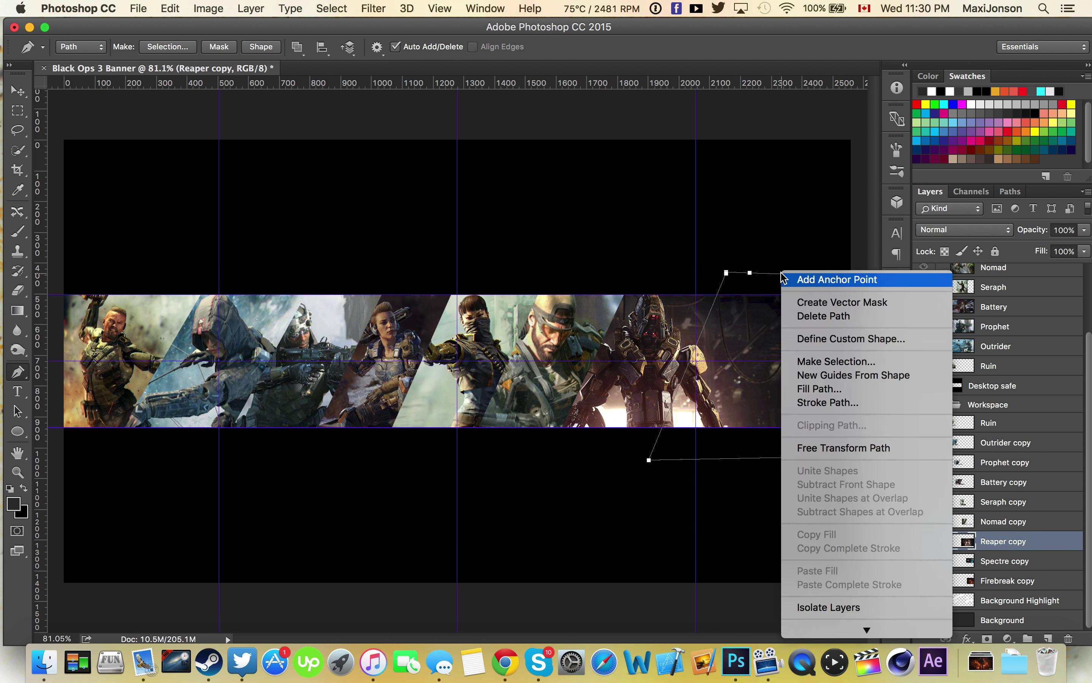
{"action": "left_click", "coordinate": [812, 359]}
{"action": "key", "text": "Return"}
{"action": "key", "text": "Delete"}
Reposition the Spectre copy and trim it along a diagonal path
{"action": "key", "text": "alt+bracketleft"}
{"action": "key", "text": "ctrl+t"}
{"action": "left_click_drag", "start_coordinate": [705, 328], "coordinate": [743, 377]}
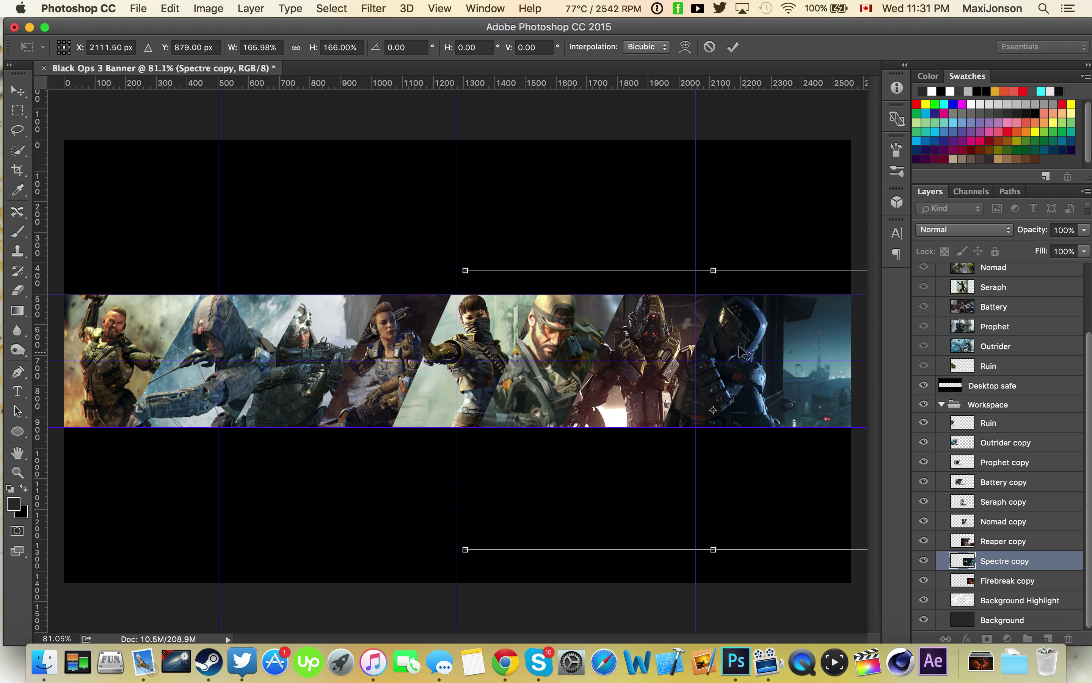
{"action": "key", "text": "Return"}
{"action": "key", "text": "p"}
{"action": "right_click", "coordinate": [801, 284]}
{"action": "left_click", "coordinate": [835, 365]}
{"action": "key", "text": "Return"}
{"action": "key", "text": "Delete"}
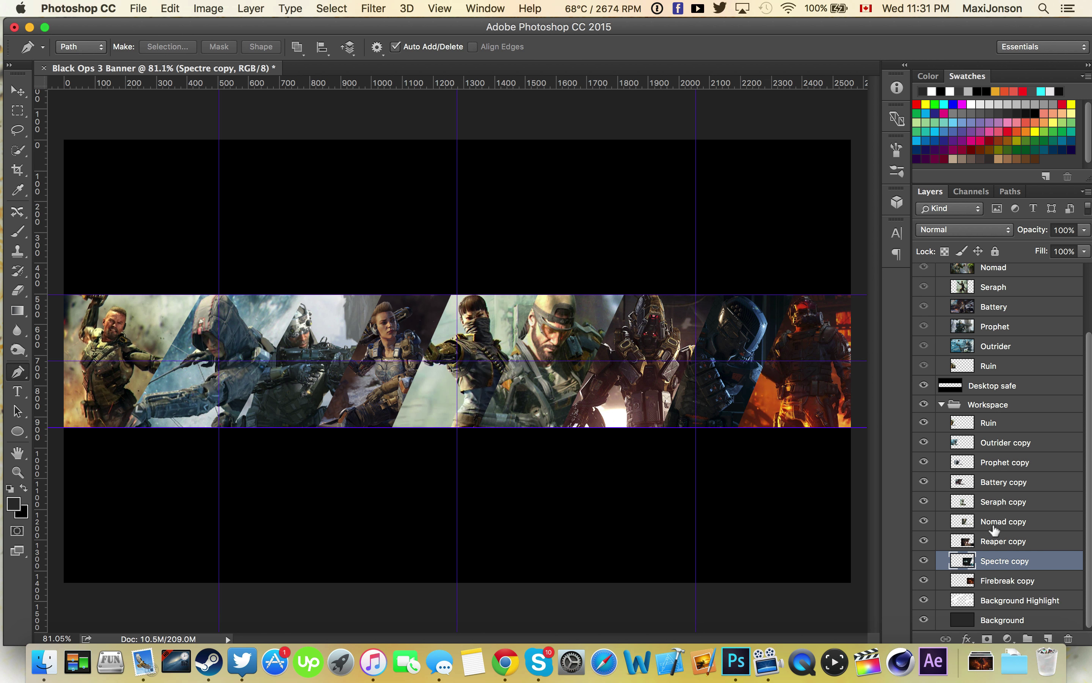
Move the Firebreak copy into place at the right end of the strip
{"action": "key", "text": "alt+bracketleft"}
{"action": "key", "text": "ctrl+t"}
{"action": "mouse_move", "coordinate": [815, 330]}
{"action": "left_mouse_down"}
{"action": "mouse_move", "coordinate": [826, 387]}
{"action": "mouse_move", "coordinate": [795, 384]}
{"action": "left_mouse_up"}
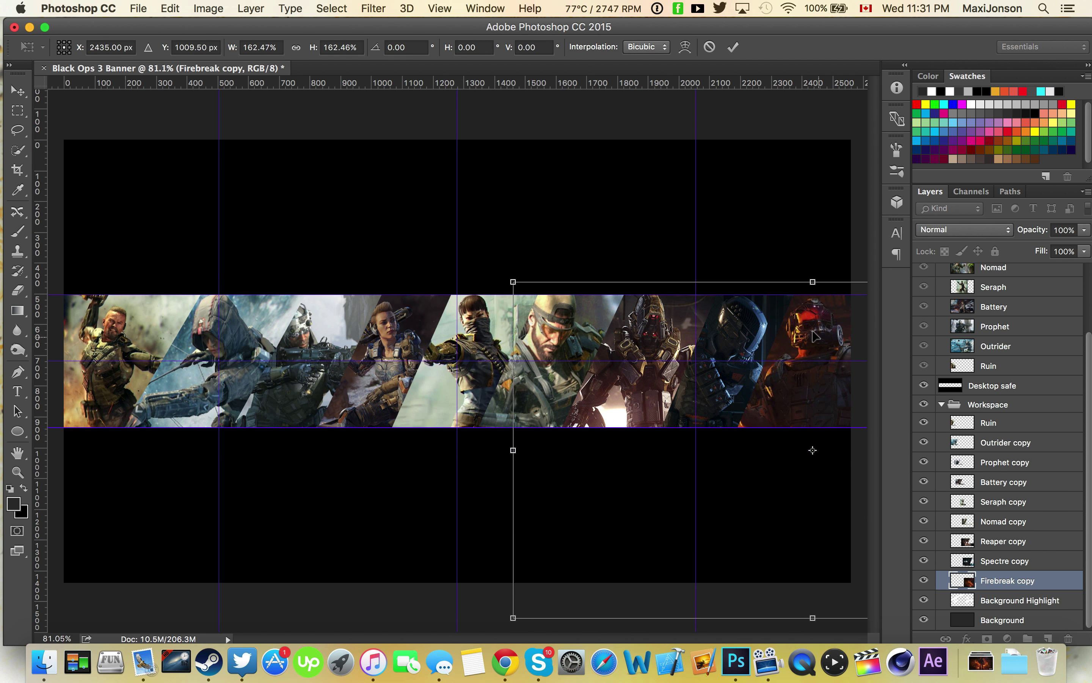
{"action": "key", "text": "Return"}
Group the Ruin-to-Firebreak copies as 'Specialists' in Overlay mode at about 77% opacity
{"action": "key", "text": "a"}
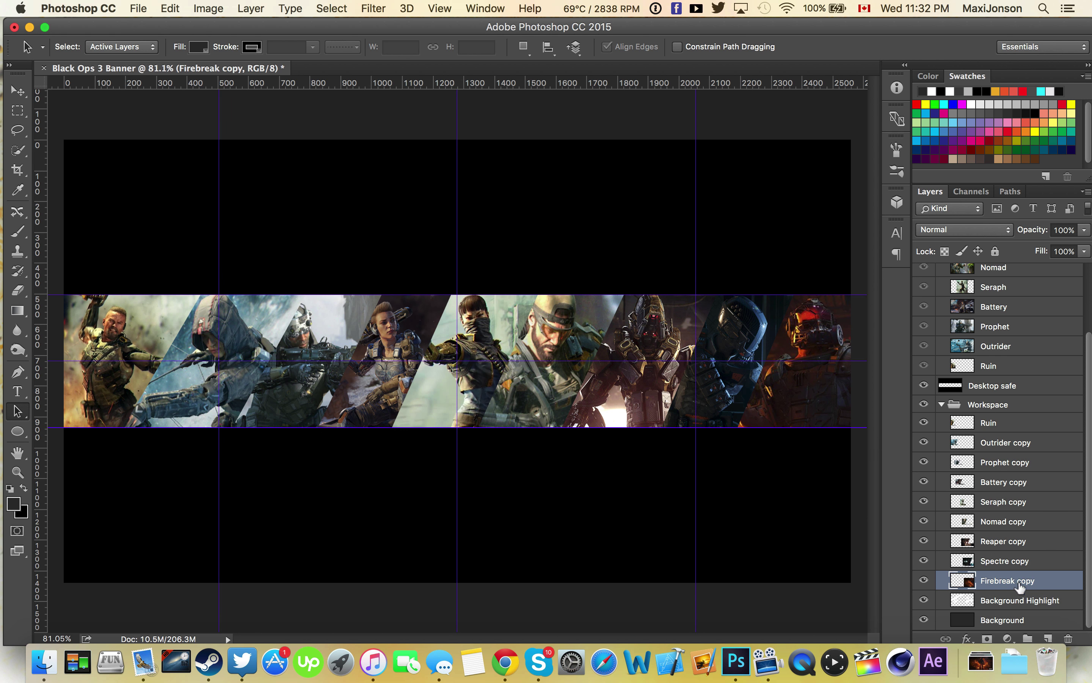
{"action": "left_click", "coordinate": [988, 422], "text": "shift"}
{"action": "key", "text": "ctrl+g"}
{"action": "double_click", "coordinate": [993, 505]}
{"action": "type", "text": "Specialists"}
{"action": "left_click", "coordinate": [963, 230]}
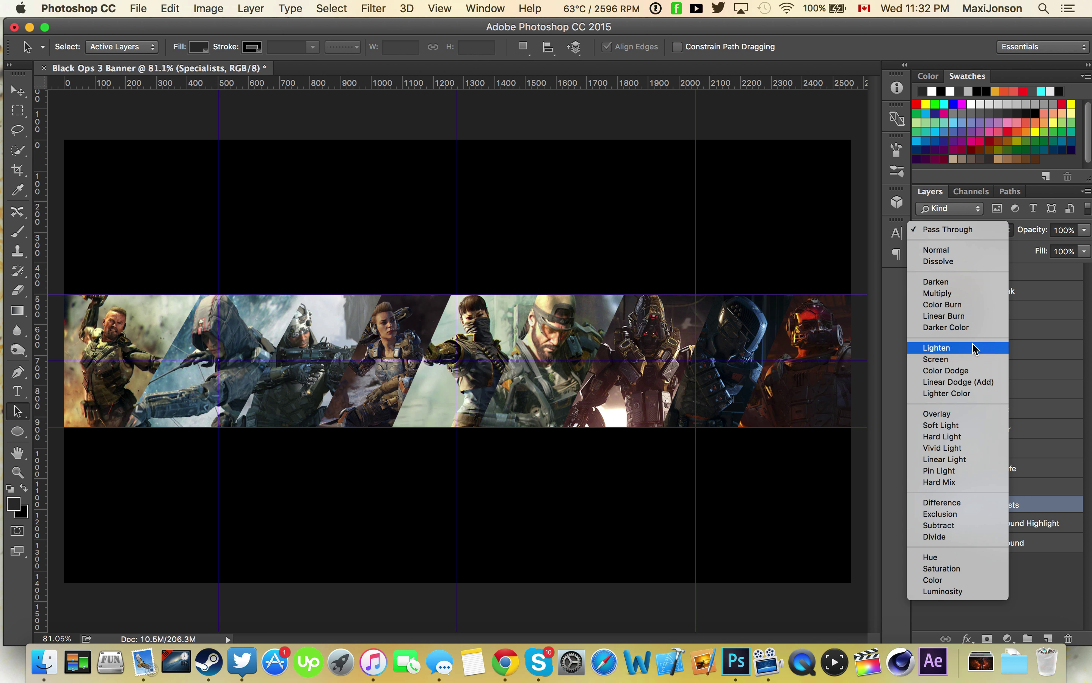
{"action": "left_click", "coordinate": [916, 448]}
{"action": "left_click_drag", "start_coordinate": [1031, 229], "coordinate": [1022, 230]}
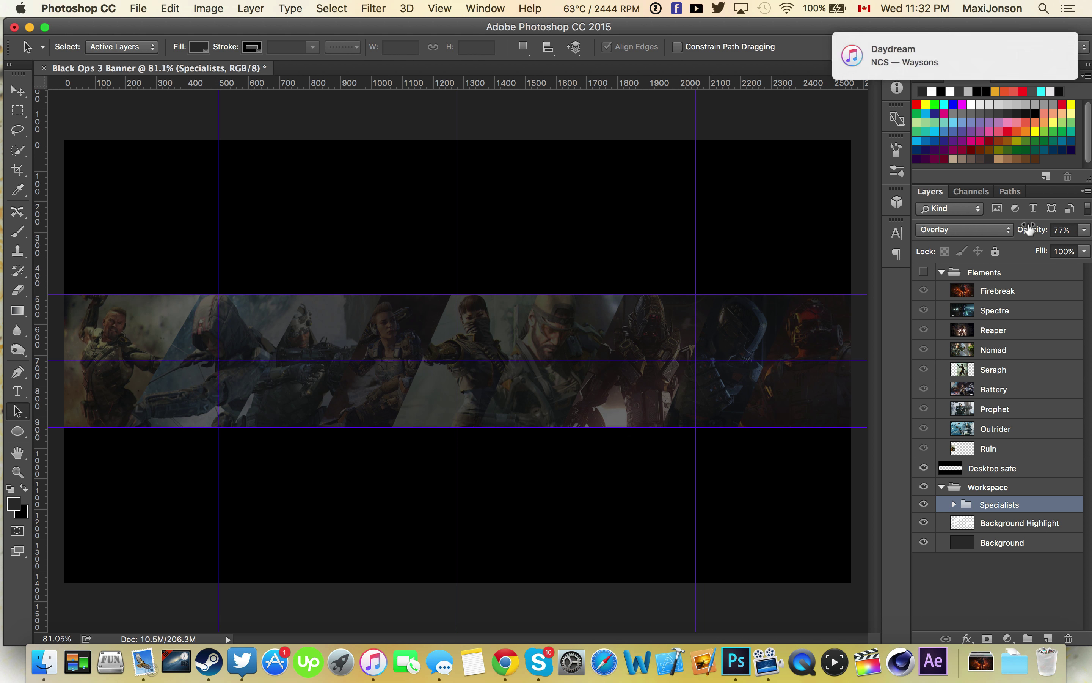
Add a Brightness/Contrast adjustment at -76 brightness, clipped to the Specialists group
{"action": "left_click", "coordinate": [1007, 638]}
{"action": "left_click", "coordinate": [997, 412]}
{"action": "mouse_move", "coordinate": [997, 265]}
{"action": "left_mouse_down"}
{"action": "mouse_move", "coordinate": [1012, 265]}
{"action": "mouse_move", "coordinate": [960, 265]}
{"action": "left_mouse_up"}
{"action": "left_click_drag", "start_coordinate": [997, 296], "coordinate": [1016, 296]}
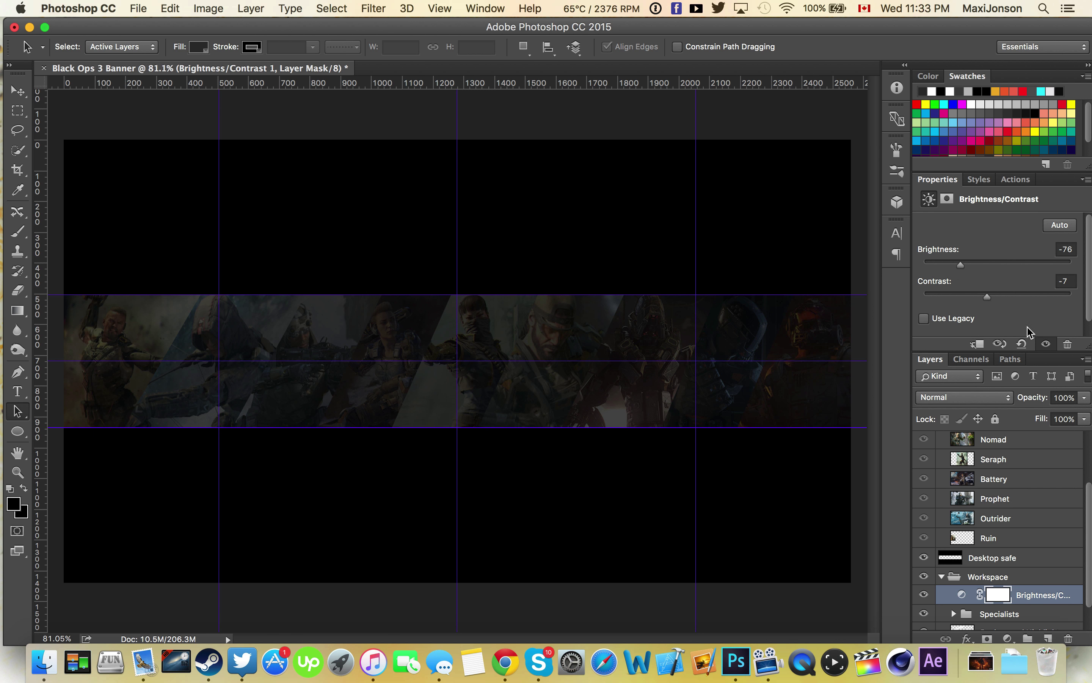
{"action": "left_click", "coordinate": [1026, 582]}
{"action": "left_click", "coordinate": [1030, 594]}
{"action": "key", "text": "super+alt+g"}
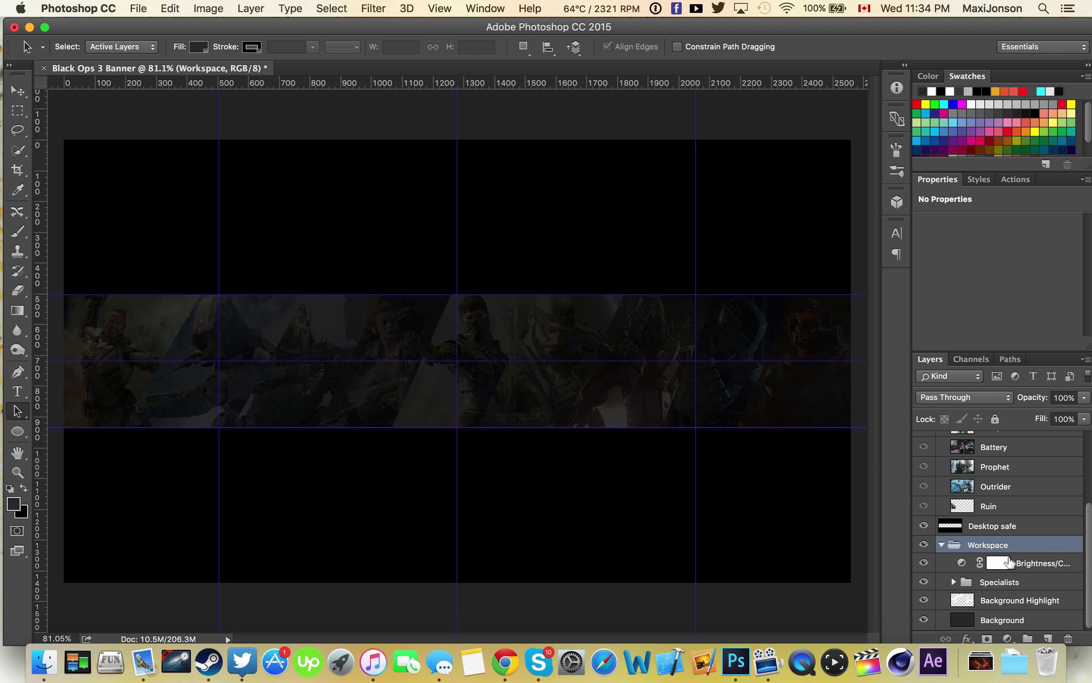
Create a 'Specialist Highlight' layer and paint white glows over the characters
{"action": "left_click", "coordinate": [1045, 637]}
{"action": "type", "text": "Special"}
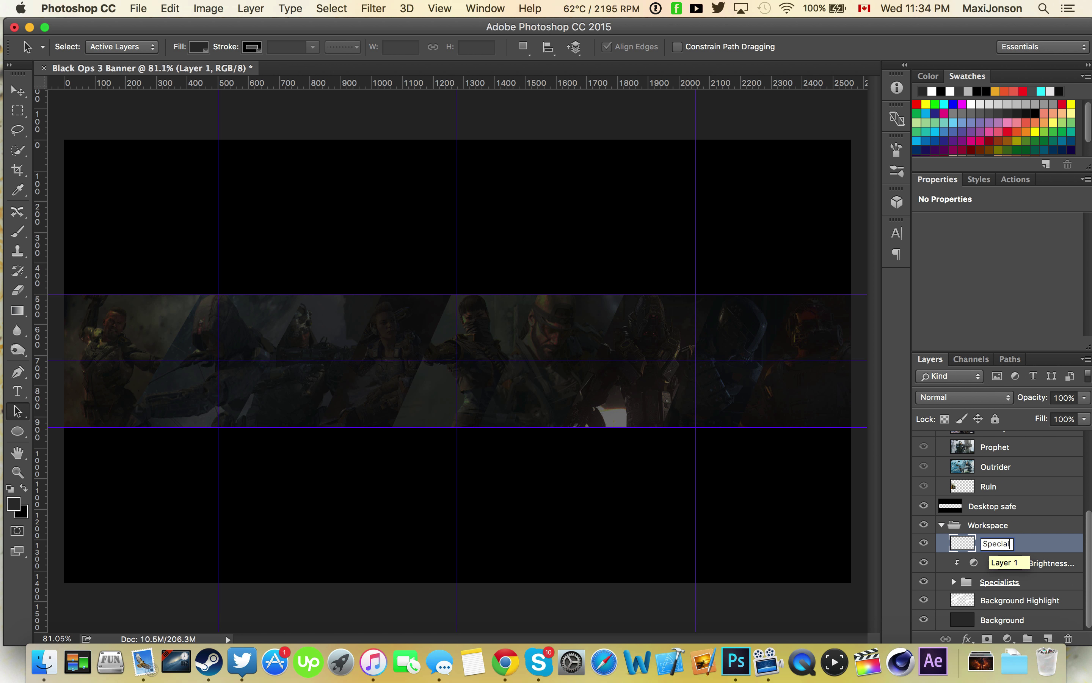
{"action": "type", "text": "ist Highlight"}
{"action": "key", "text": "Return"}
{"action": "key", "text": "b"}
{"action": "key", "text": "x"}
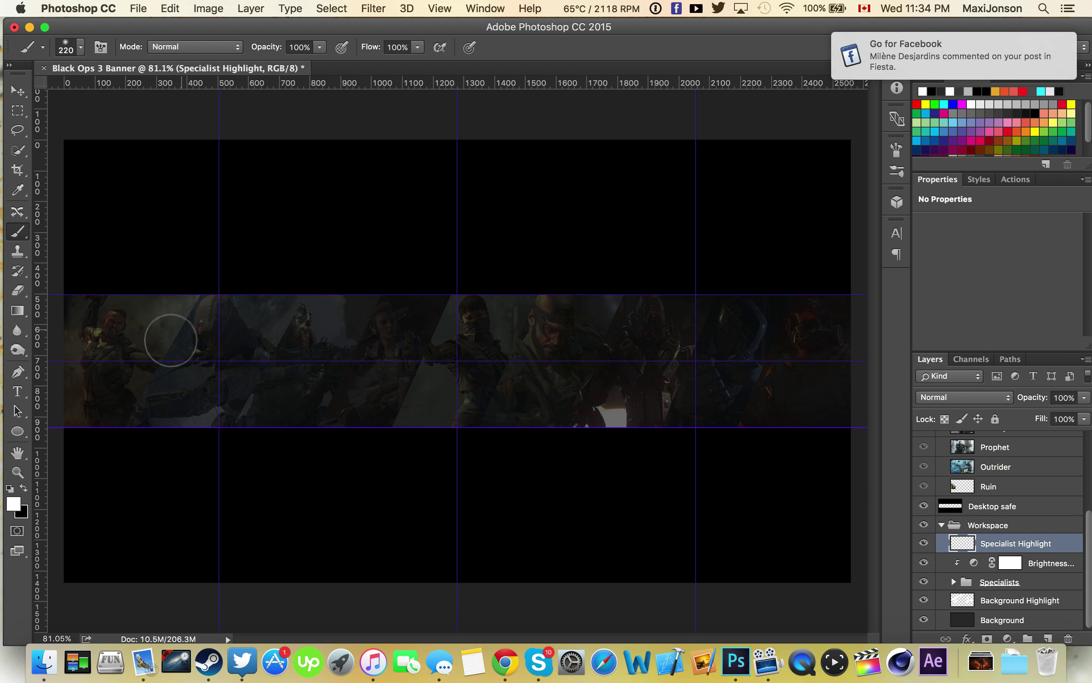
{"action": "left_click_drag", "start_coordinate": [128, 311], "coordinate": [100, 343]}
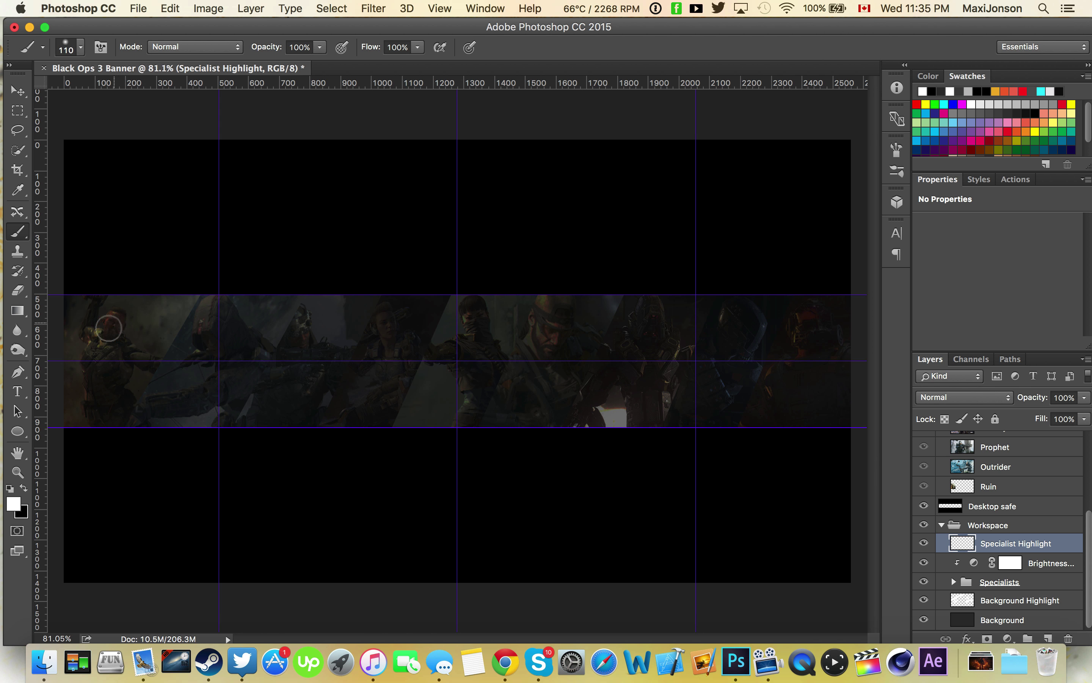
{"action": "left_click_drag", "start_coordinate": [199, 328], "coordinate": [223, 355]}
{"action": "left_click_drag", "start_coordinate": [555, 311], "coordinate": [535, 350]}
{"action": "left_click_drag", "start_coordinate": [653, 312], "coordinate": [650, 343]}
Set the highlight layer to Overlay and add a Brightness/Contrast adjustment above it
{"action": "left_click_drag", "start_coordinate": [808, 311], "coordinate": [817, 339]}
{"action": "left_click", "coordinate": [970, 396]}
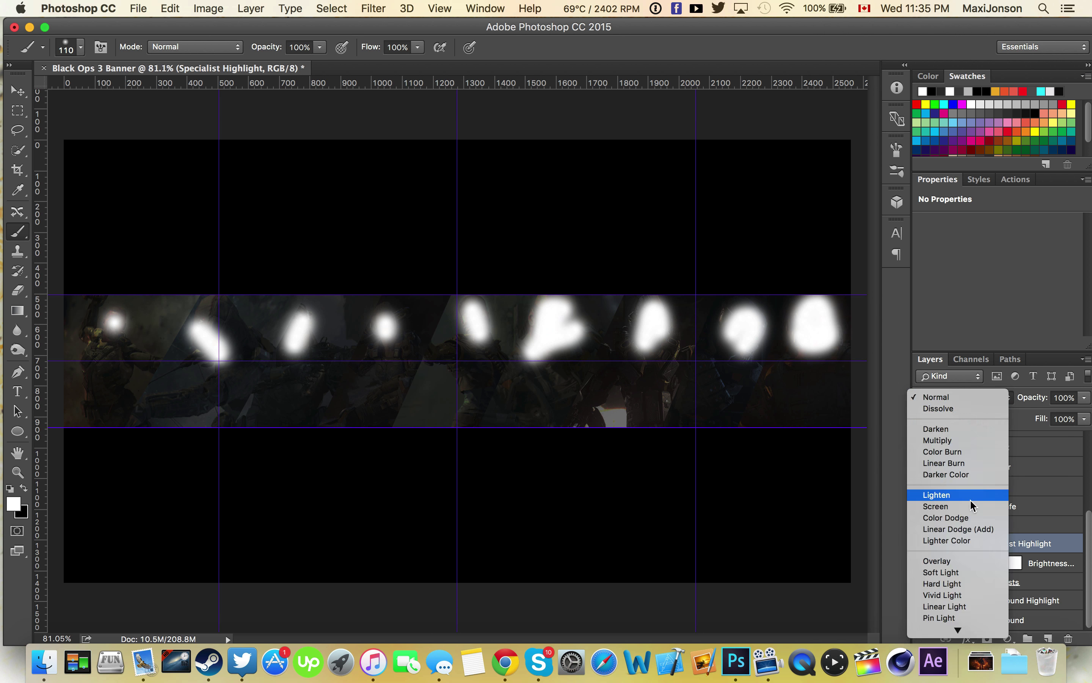
{"action": "left_click", "coordinate": [970, 505]}
{"action": "left_click", "coordinate": [1007, 638]}
{"action": "left_click", "coordinate": [998, 416]}
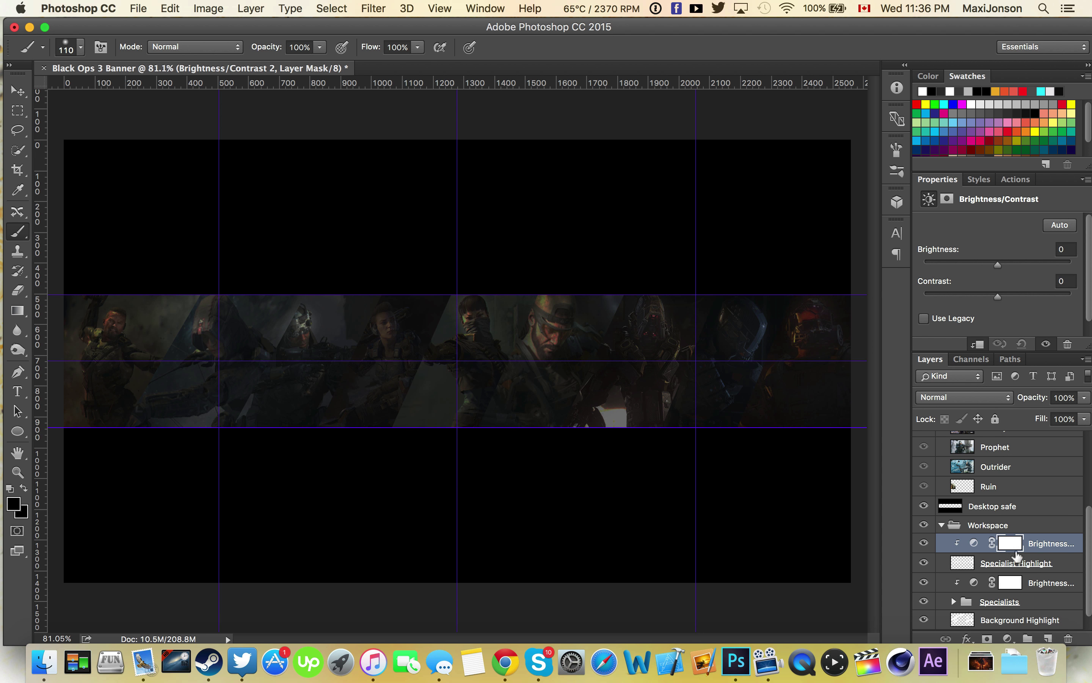
Group the highlight and adjustment layers, then undo the grouping
{"action": "left_click", "coordinate": [1038, 565]}
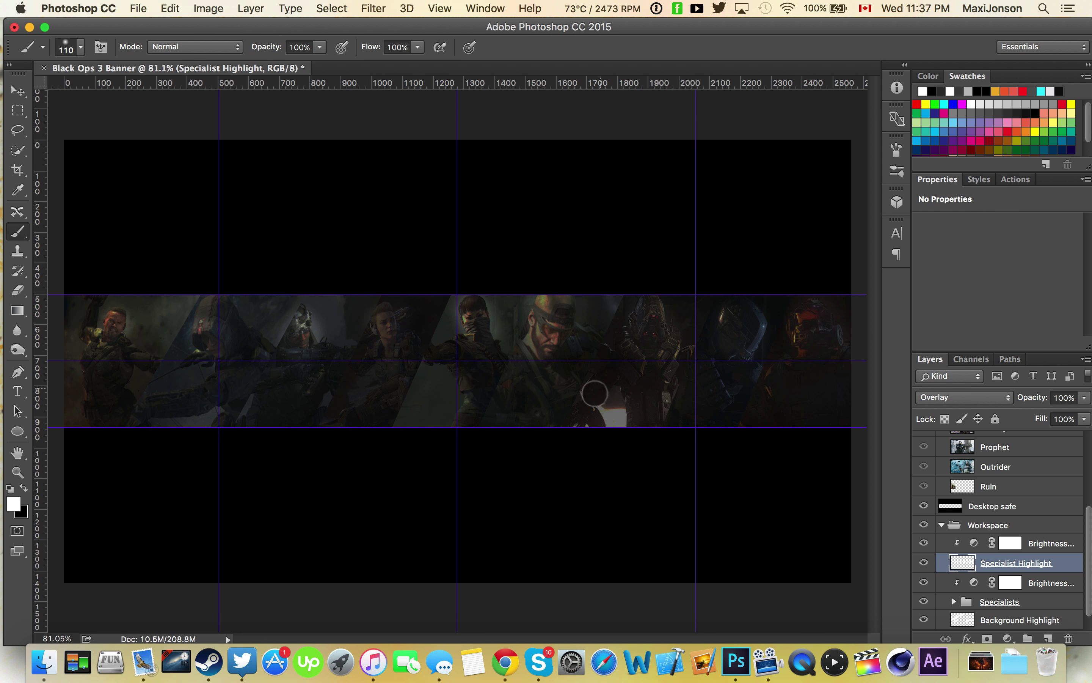
{"action": "left_click", "coordinate": [1010, 583]}
{"action": "scroll", "coordinate": [1042, 488], "scroll_direction": "down", "scroll_amount": 1}
{"action": "left_click", "coordinate": [1038, 523]}
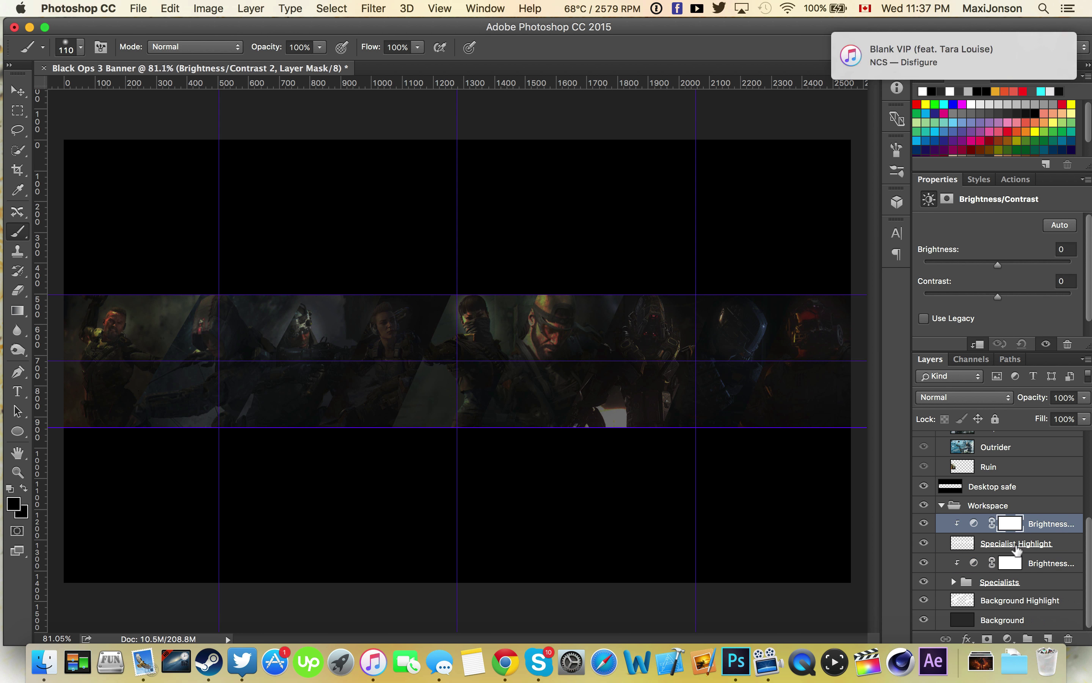
{"action": "left_click", "coordinate": [997, 581], "text": "shift"}
{"action": "key", "text": "super+g"}
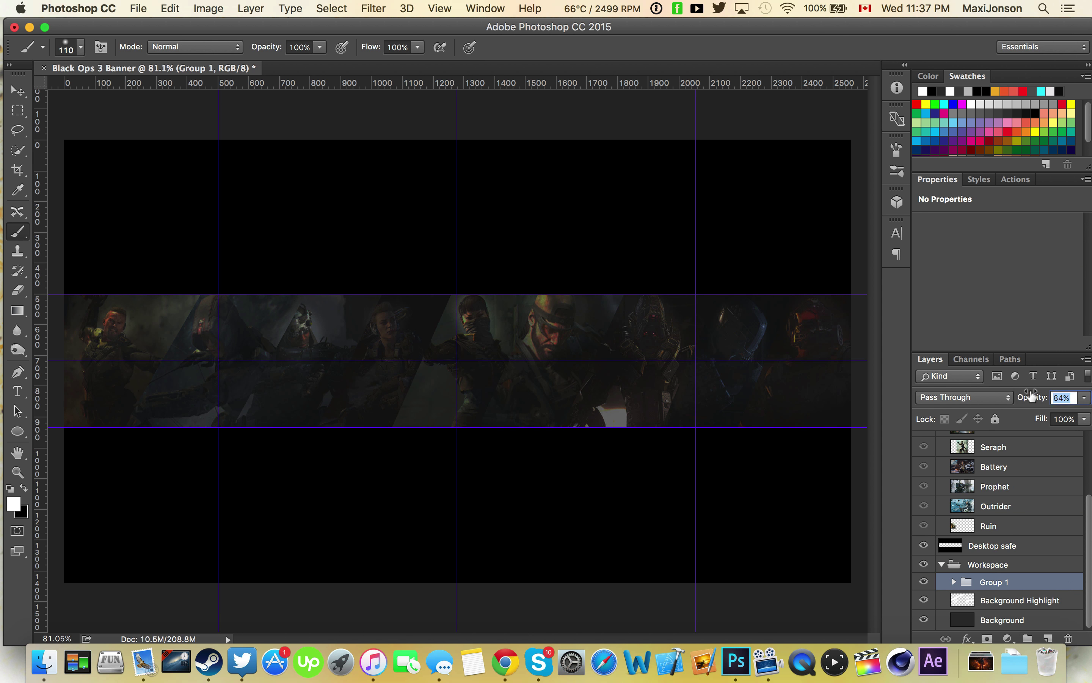
{"action": "key", "text": "alt+super+z"}
{"action": "key", "text": "alt+super+z"}
{"action": "key", "text": "alt+super+z"}
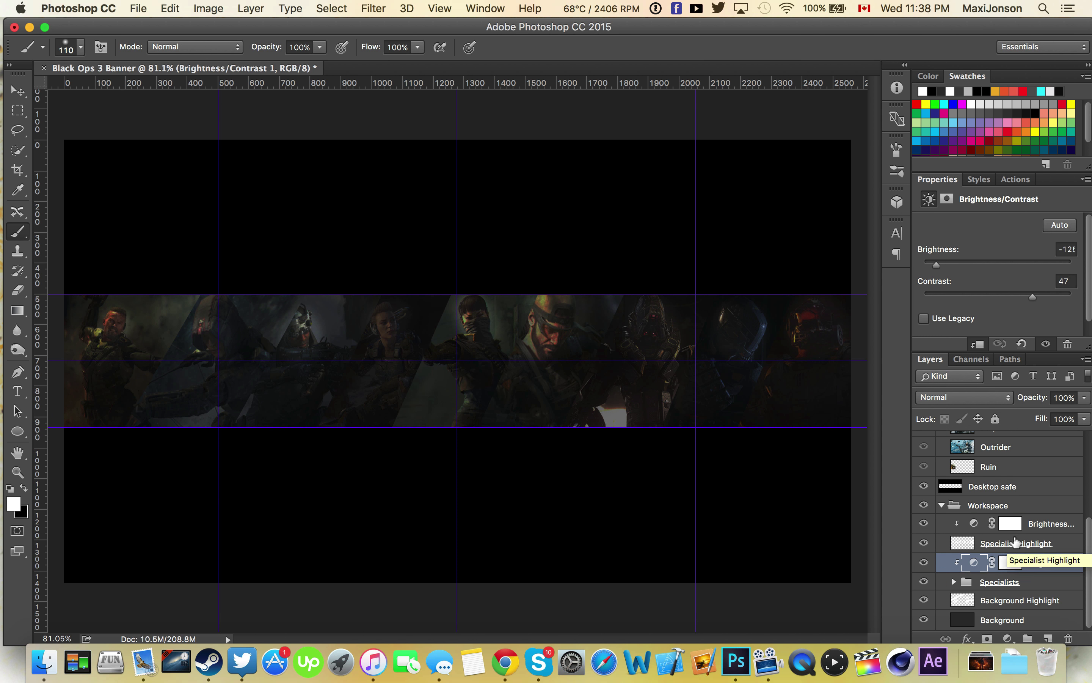
Try several blend modes and set Specialist Highlight to Darken
{"action": "left_click", "coordinate": [1014, 543]}
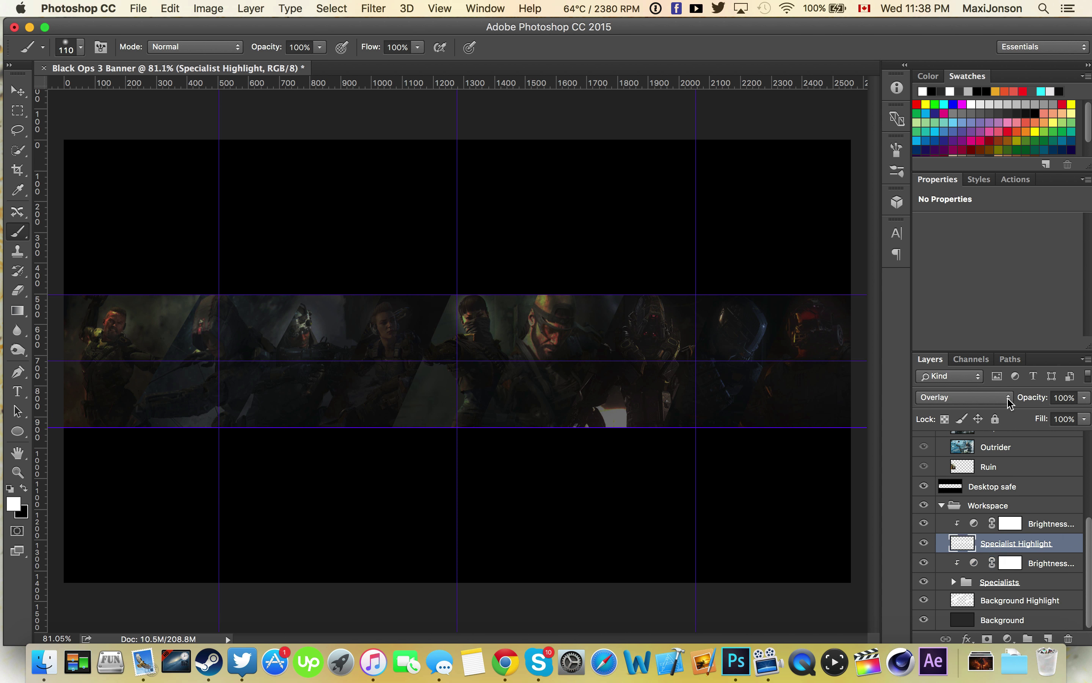
{"action": "left_click", "coordinate": [964, 396]}
{"action": "left_click", "coordinate": [943, 431]}
{"action": "left_click", "coordinate": [970, 397]}
{"action": "left_click", "coordinate": [975, 417]}
{"action": "left_click", "coordinate": [979, 397]}
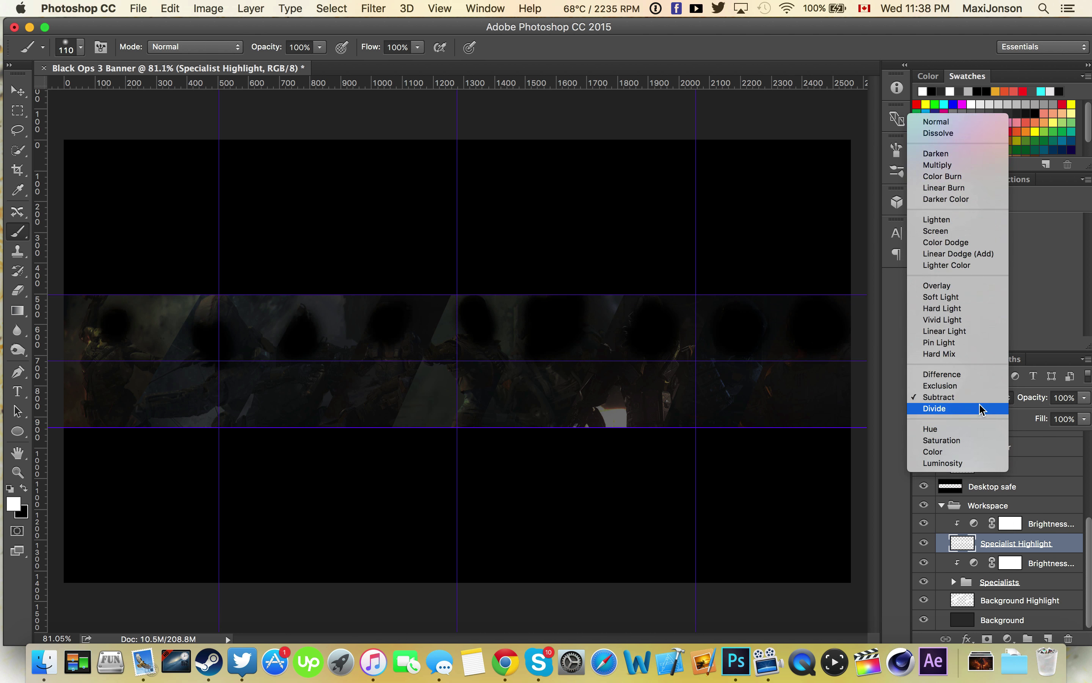
{"action": "left_click", "coordinate": [986, 398]}
{"action": "left_click", "coordinate": [957, 87]}
Set Background Highlight to Overlay at 40% opacity
{"action": "left_click", "coordinate": [964, 397]}
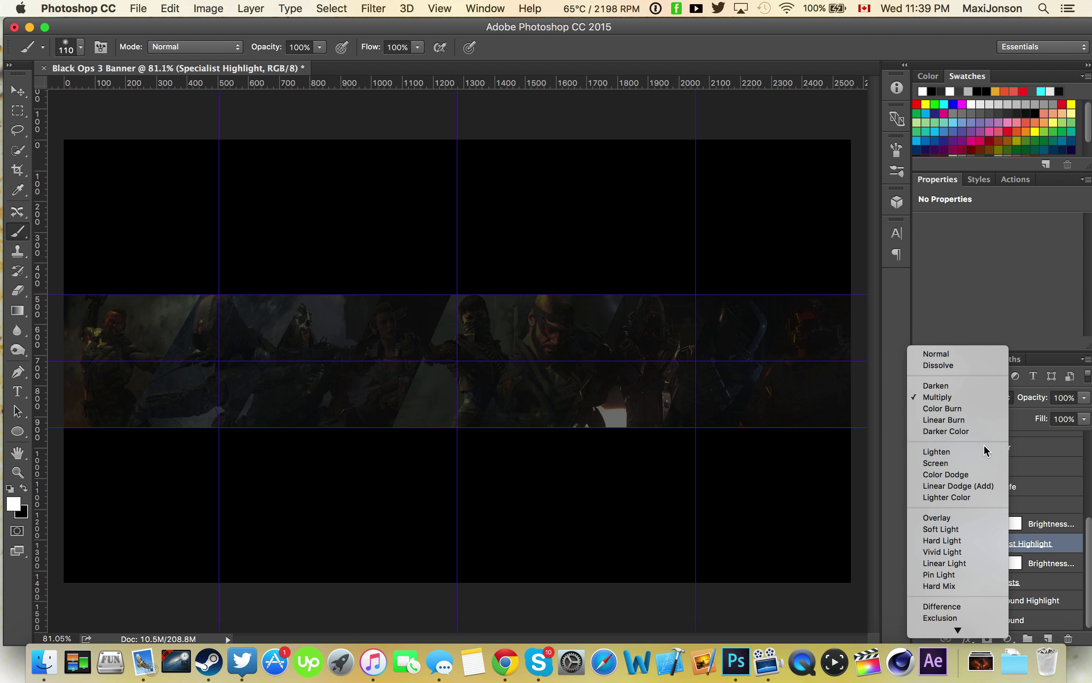
{"action": "left_click", "coordinate": [1020, 599]}
{"action": "left_click", "coordinate": [964, 396]}
{"action": "left_click", "coordinate": [938, 279]}
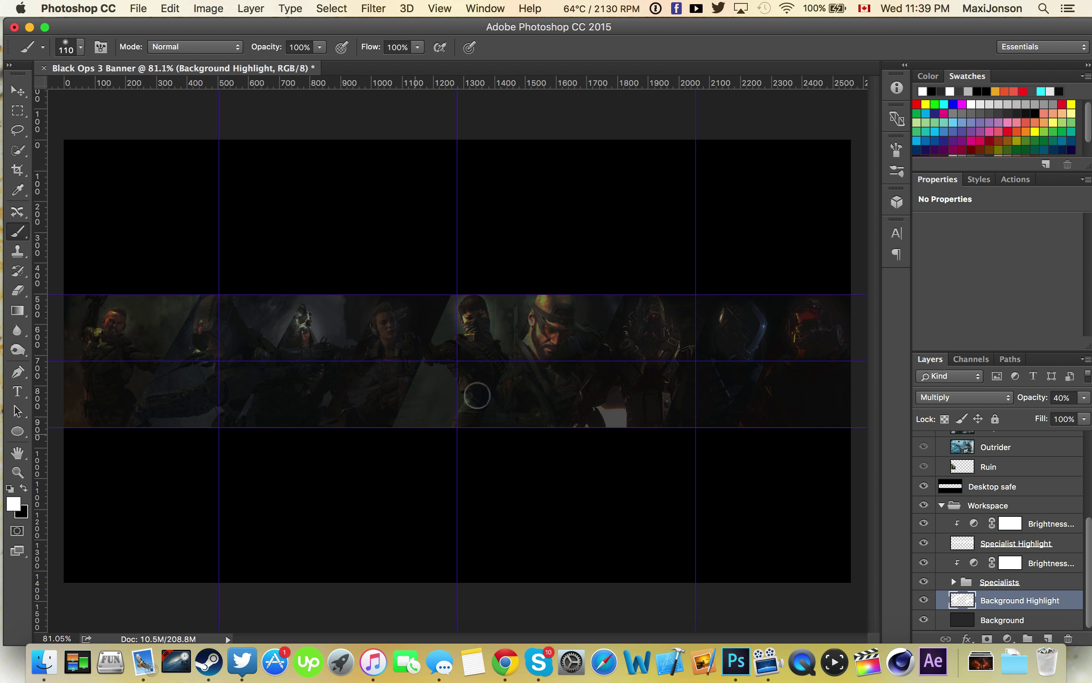
{"action": "left_click", "coordinate": [965, 396]}
{"action": "left_click", "coordinate": [529, 268]}
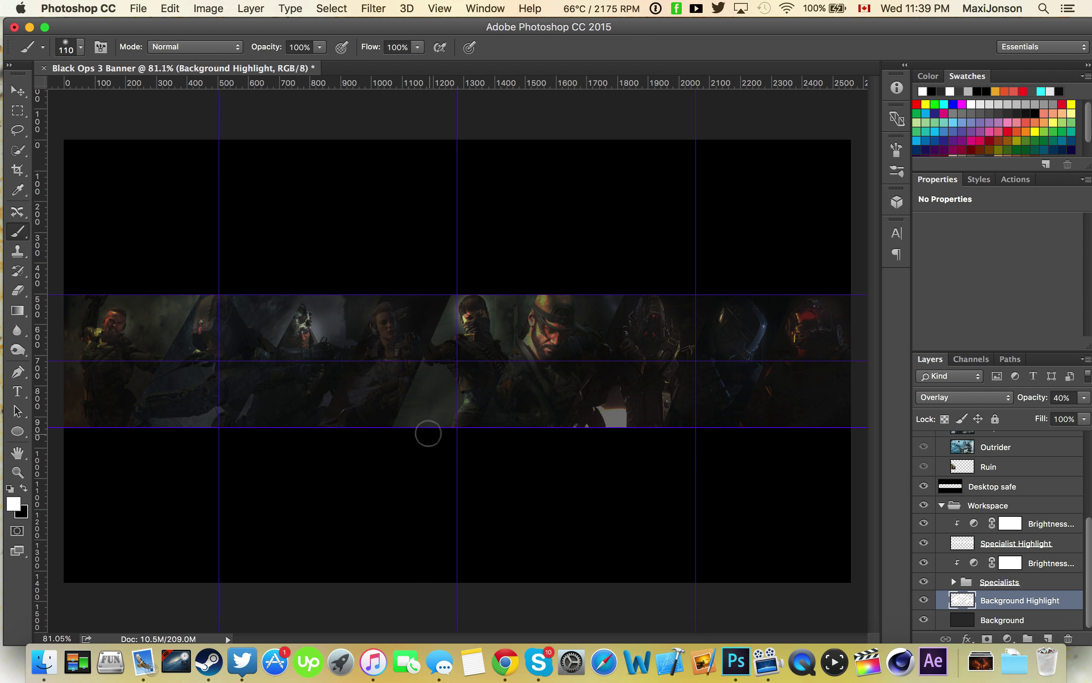
{"action": "key", "text": "t"}
{"action": "key", "text": "super+space"}
Browse the installed fonts in Font Book, then quit it
{"action": "type", "text": "font book"}
{"action": "key", "text": "Return"}
{"action": "scroll", "coordinate": [499, 348], "scroll_direction": "up", "scroll_amount": 10}
{"action": "key", "text": "super+q"}
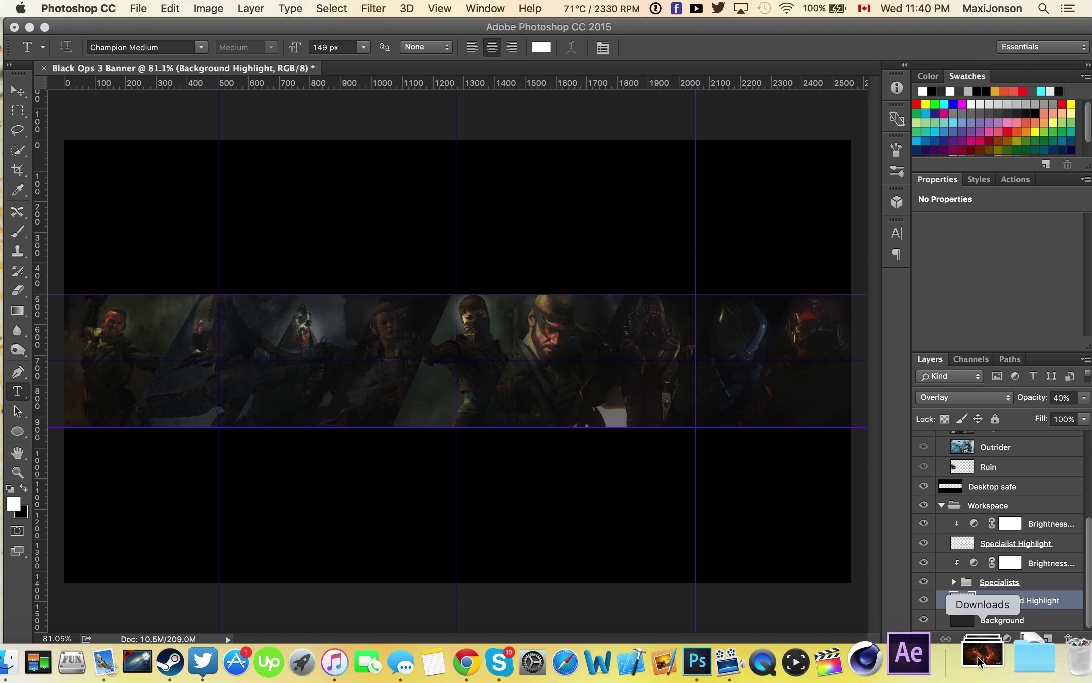
{"action": "scroll", "coordinate": [524, 390], "scroll_direction": "down", "scroll_amount": 4}
{"action": "scroll", "coordinate": [581, 471], "scroll_direction": "down", "scroll_amount": 7}
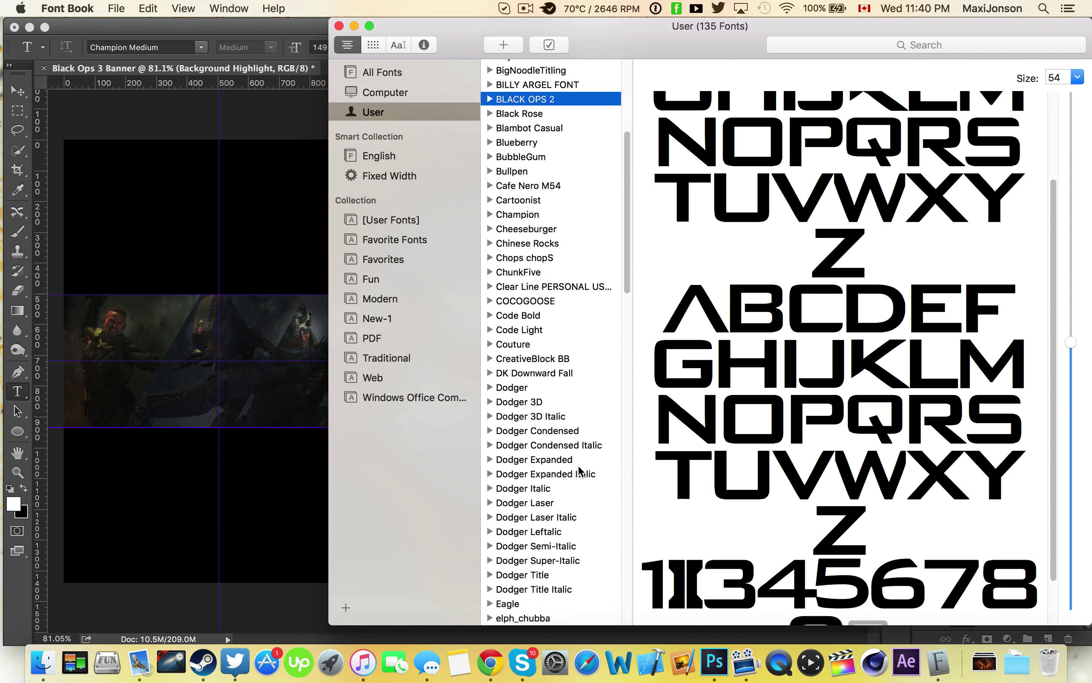
{"action": "scroll", "coordinate": [581, 470], "scroll_direction": "down", "scroll_amount": 5}
{"action": "key", "text": "super+q"}
Type a 'Your Name' title in Nexa, move it out of Workspace and lower it
{"action": "left_click", "coordinate": [140, 47]}
{"action": "type", "text": "nexaYour Name"}
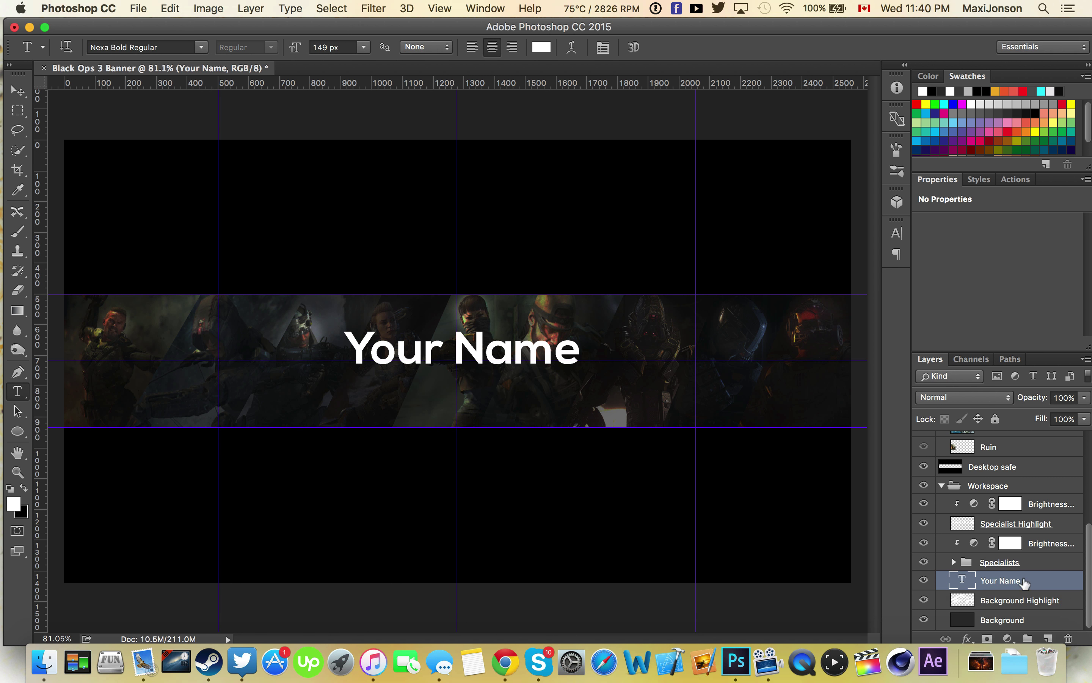
{"action": "left_click_drag", "start_coordinate": [1024, 582], "coordinate": [988, 477]}
{"action": "key", "text": "v"}
{"action": "left_click_drag", "start_coordinate": [494, 345], "coordinate": [501, 355]}
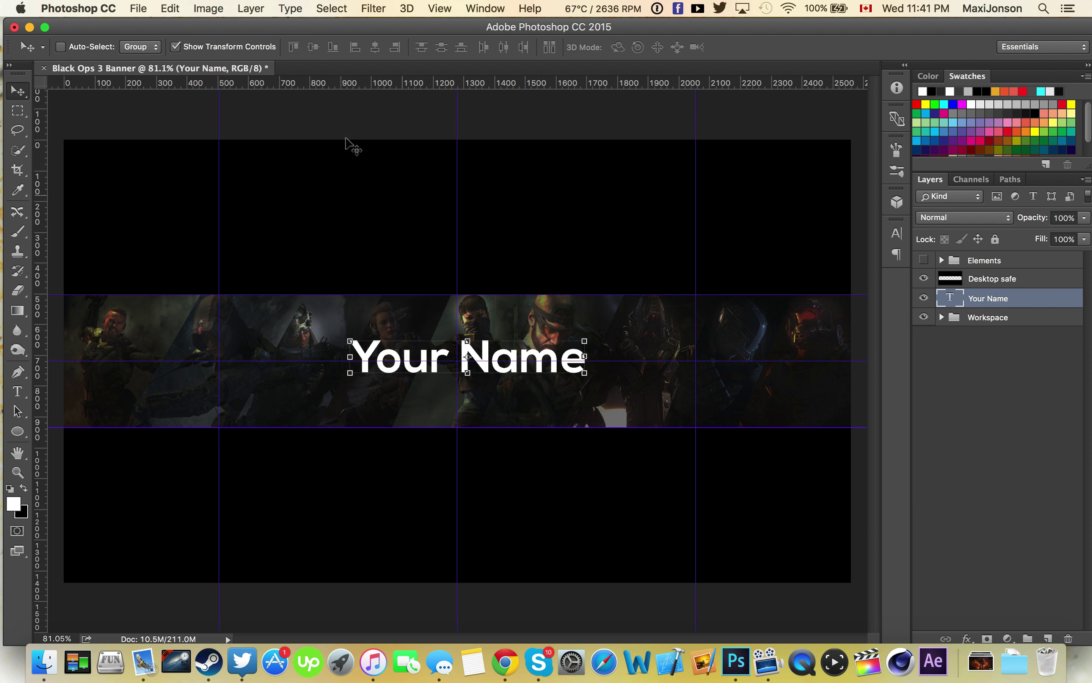
Switch the title font to Black Ops 2 and scale it to about 68%
{"action": "key", "text": "t"}
{"action": "left_click", "coordinate": [140, 47]}
{"action": "type", "text": "black"}
{"action": "key", "text": "Return"}
{"action": "key", "text": "super+t"}
{"action": "left_click_drag", "start_coordinate": [779, 394], "coordinate": [615, 377]}
{"action": "key", "text": "Return"}
Start a tagline text layer below the title reading 'tag line or slogan' in Nexa
{"action": "key", "text": "t"}
{"action": "left_click", "coordinate": [458, 397]}
{"action": "left_click", "coordinate": [140, 47]}
{"action": "type", "text": "nexa"}
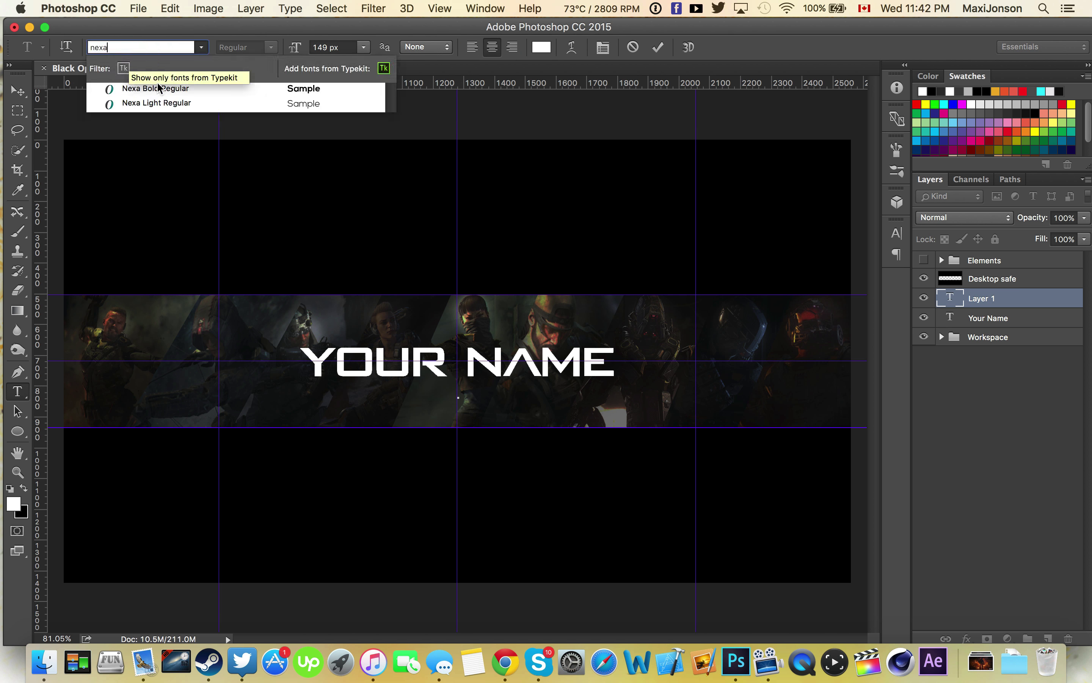
{"action": "left_click", "coordinate": [155, 88]}
{"action": "type", "text": "tag line or slogan"}
{"action": "key", "text": "super+a"}
Resize the tagline, widen its letter tracking, and switch its font to Nexa Light
{"action": "double_click", "coordinate": [325, 47]}
{"action": "type", "text": "66"}
{"action": "left_click", "coordinate": [897, 233]}
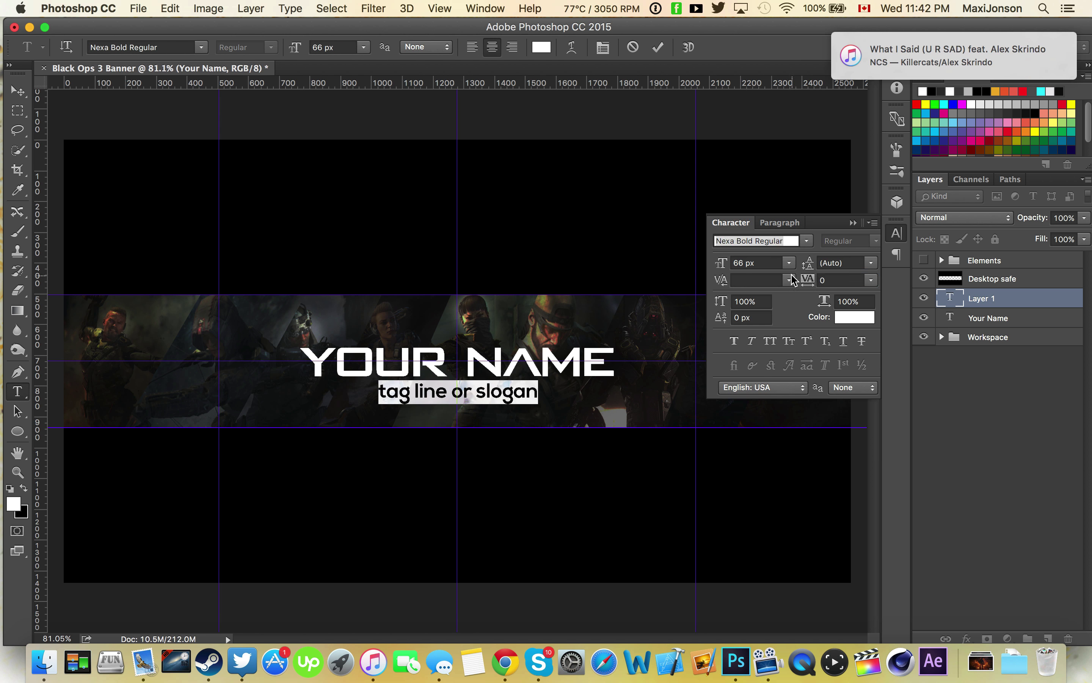
{"action": "left_click_drag", "start_coordinate": [808, 280], "coordinate": [831, 280]}
{"action": "left_click", "coordinate": [140, 47]}
{"action": "type", "text": "nexa light"}
{"action": "key", "text": "Return"}
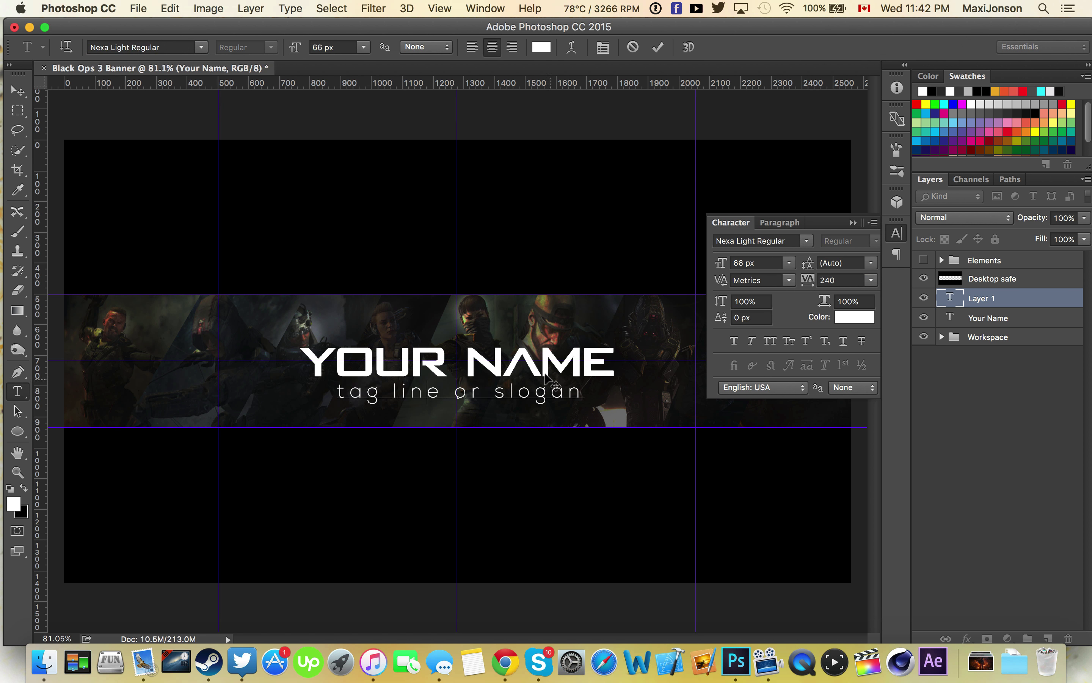
{"action": "left_click", "coordinate": [992, 296]}
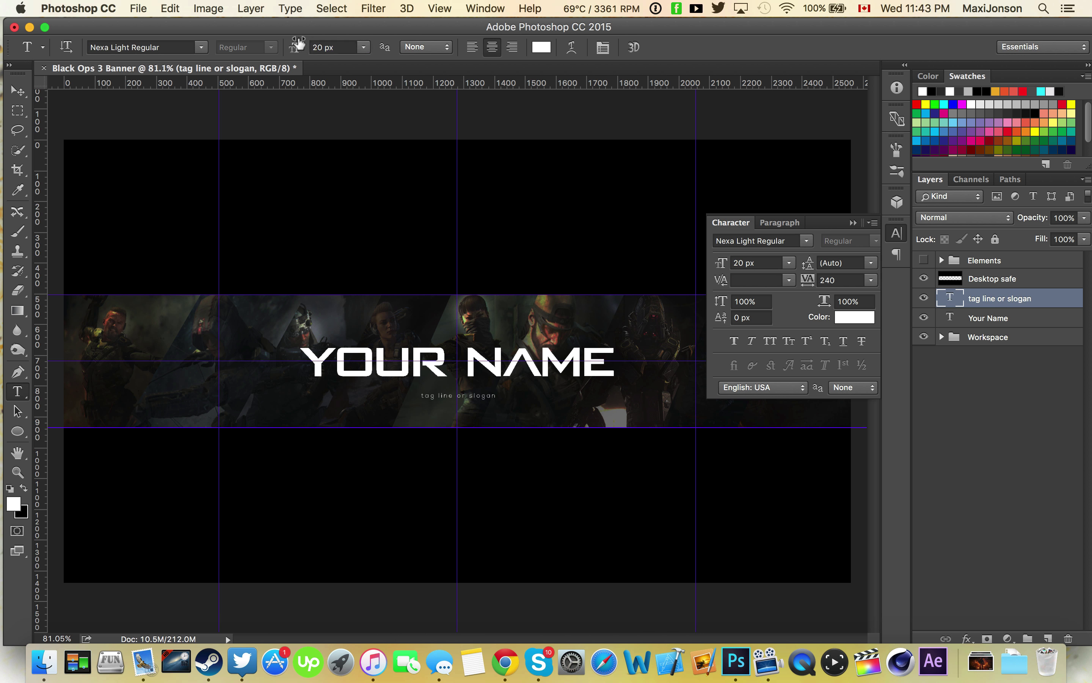
Finalize the 'Tag line or Slogan' wording with tighter spacing, then select the word YOUR
{"action": "double_click", "coordinate": [950, 297]}
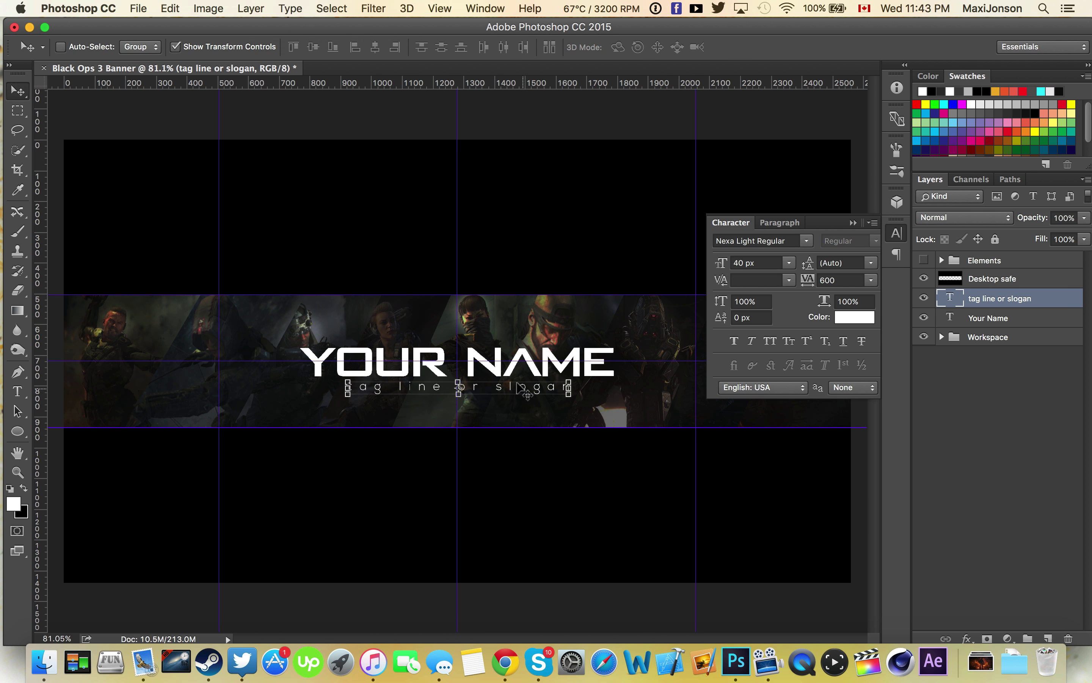
{"action": "type", "text": "make your imagination come to life"}
{"action": "key", "text": "super+a"}
{"action": "left_click_drag", "start_coordinate": [808, 279], "coordinate": [795, 280]}
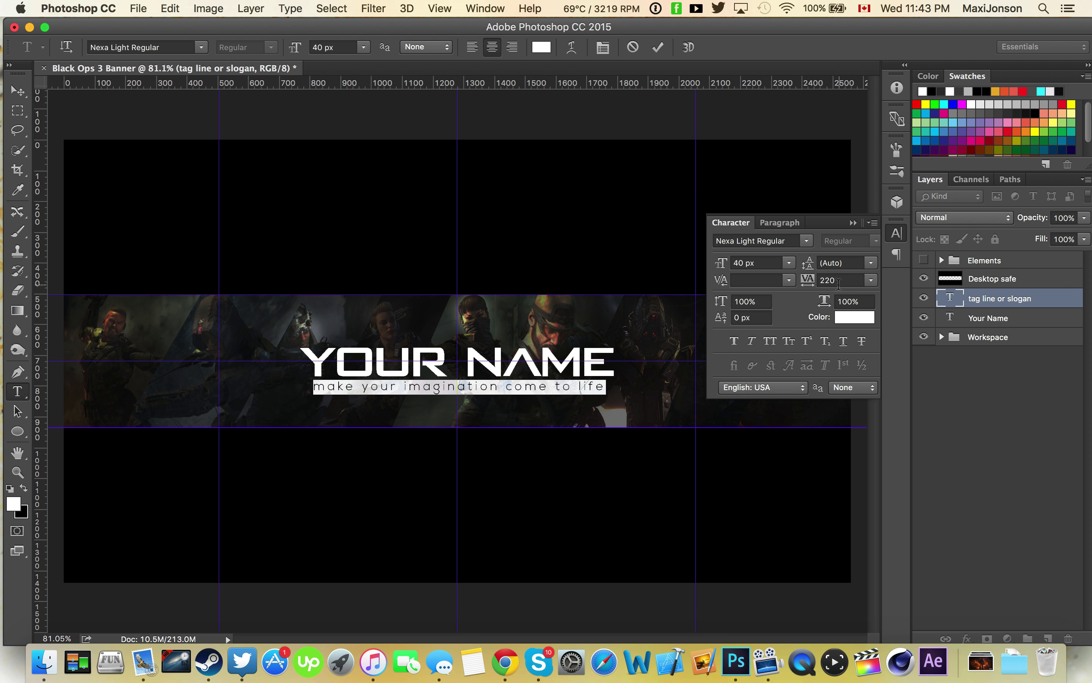
{"action": "type", "text": "ag line orSlogan"}
{"action": "type", "text": "180"}
{"action": "key", "text": "super+Return"}
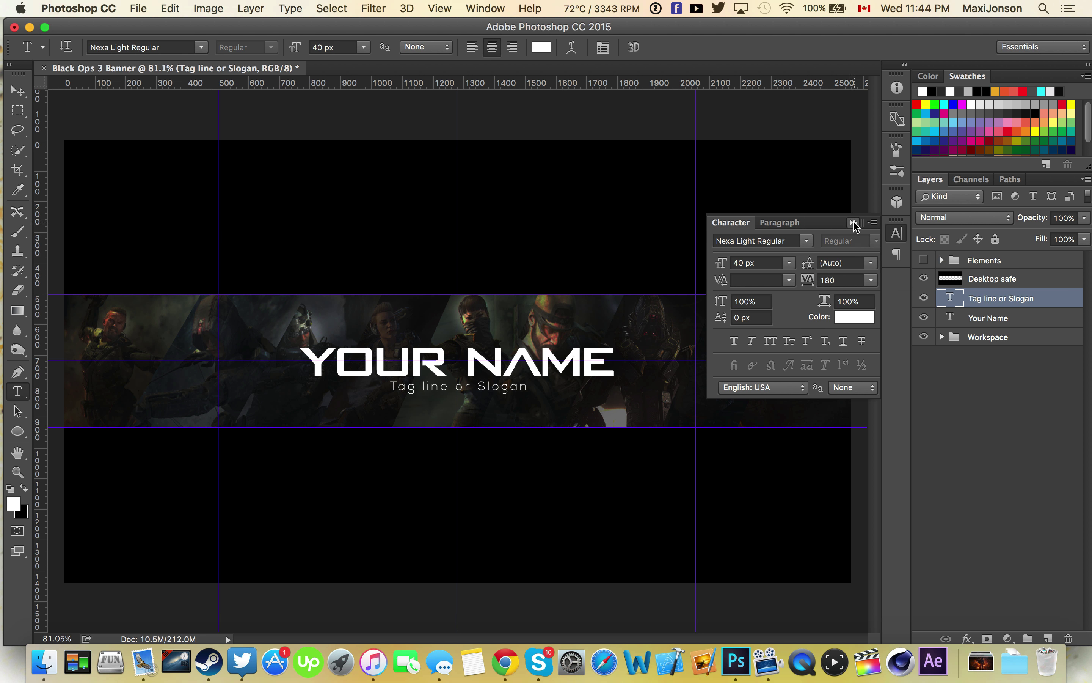
{"action": "left_click", "coordinate": [852, 222]}
{"action": "double_click", "coordinate": [375, 361]}
{"action": "left_click", "coordinate": [541, 47]}
Colour YOUR orange from the Black Ops reference and give the title a 4 px stroke
{"action": "left_click", "coordinate": [613, 172]}
{"action": "left_click_drag", "start_coordinate": [800, 180], "coordinate": [800, 249]}
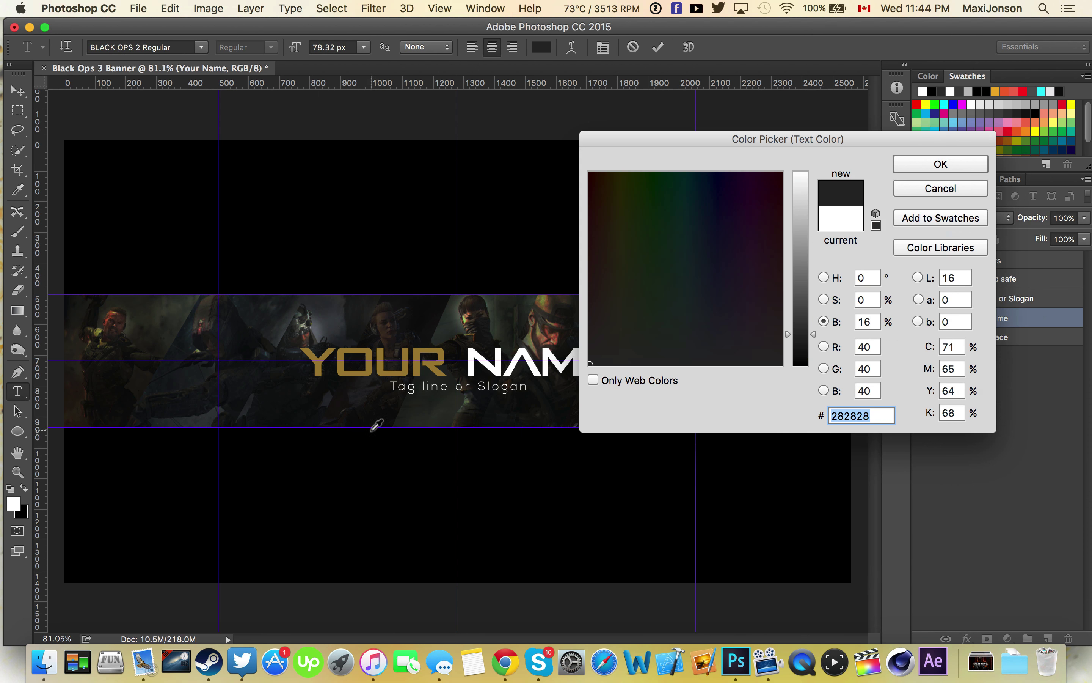
{"action": "left_click_drag", "start_coordinate": [723, 135], "coordinate": [746, 135]}
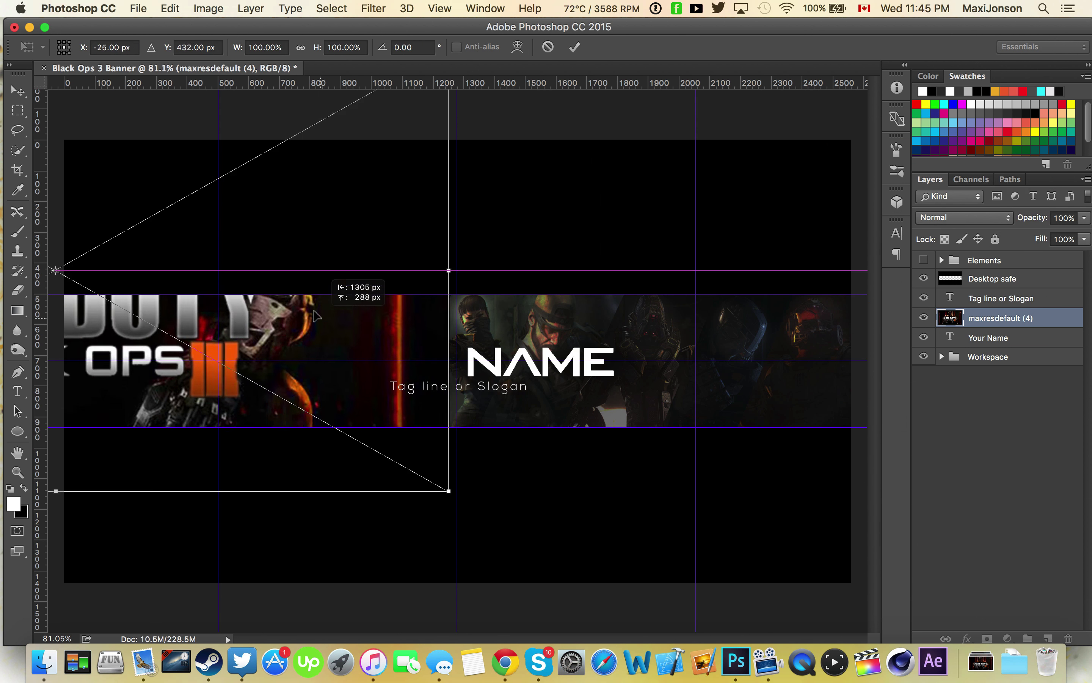
{"action": "left_click", "coordinate": [542, 47]}
{"action": "left_click", "coordinate": [976, 171]}
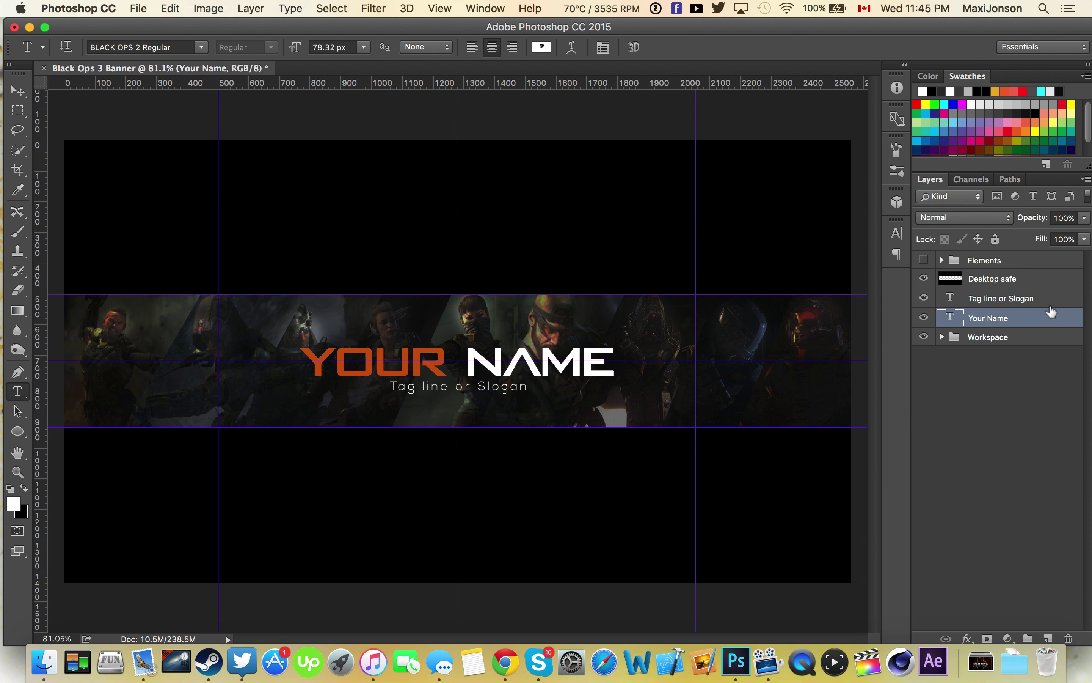
{"action": "double_click", "coordinate": [1061, 323]}
{"action": "left_click", "coordinate": [695, 266]}
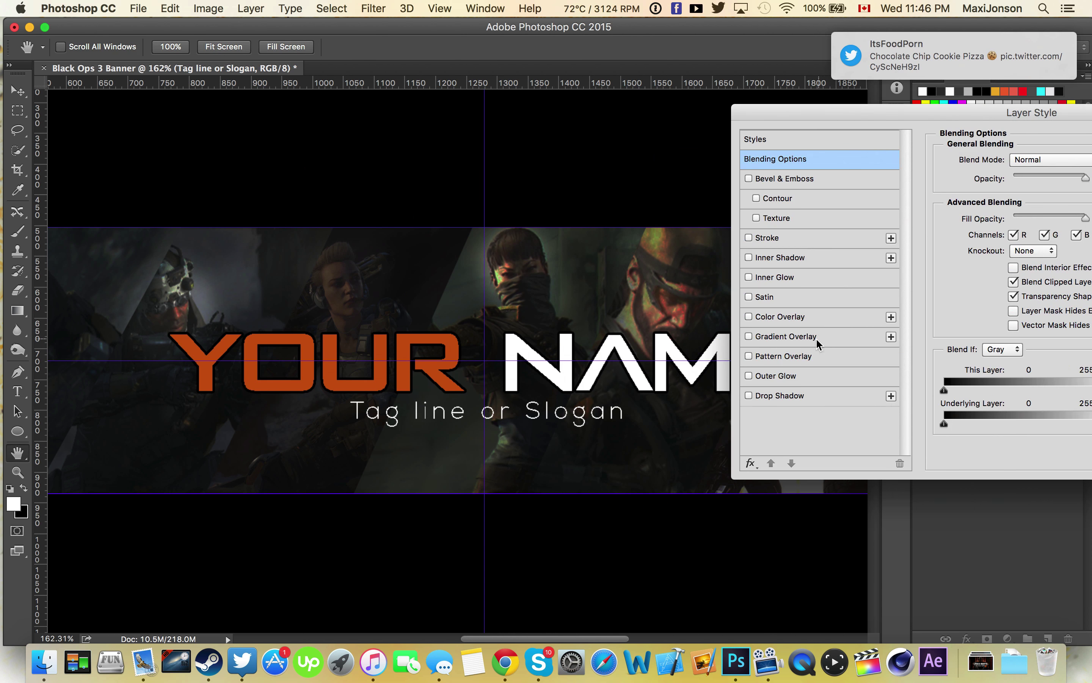
Set the tagline's gradient overlay stop to a brown sampled from the banner
{"action": "left_click_drag", "start_coordinate": [366, 355], "coordinate": [553, 432]}
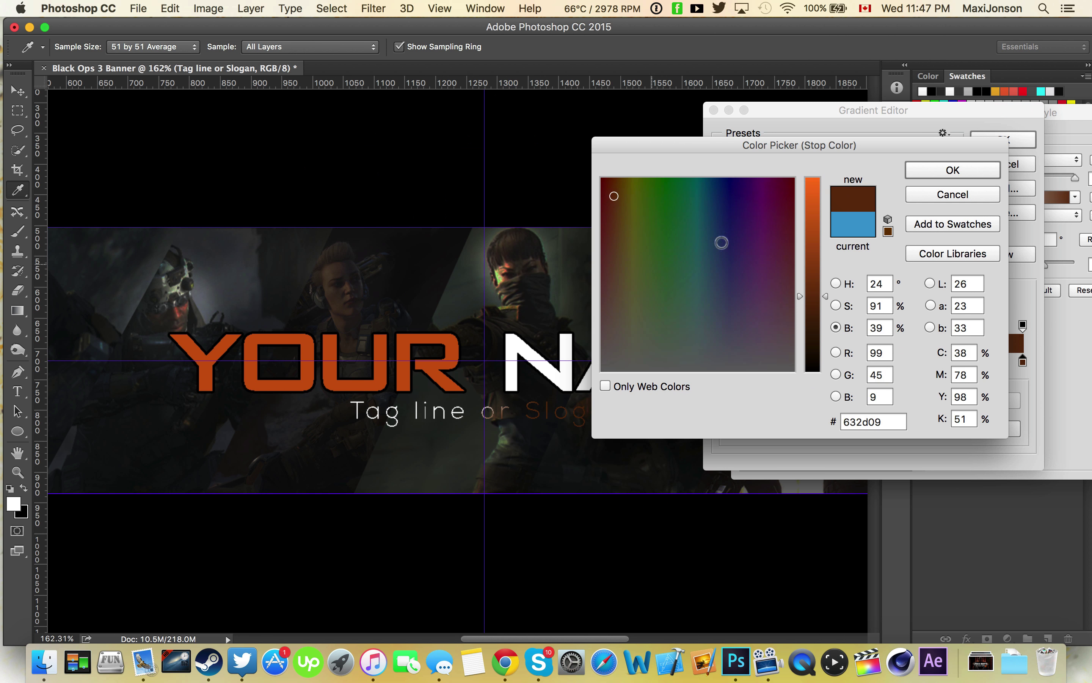
{"action": "key", "text": "Return"}
{"action": "key", "text": "Return"}
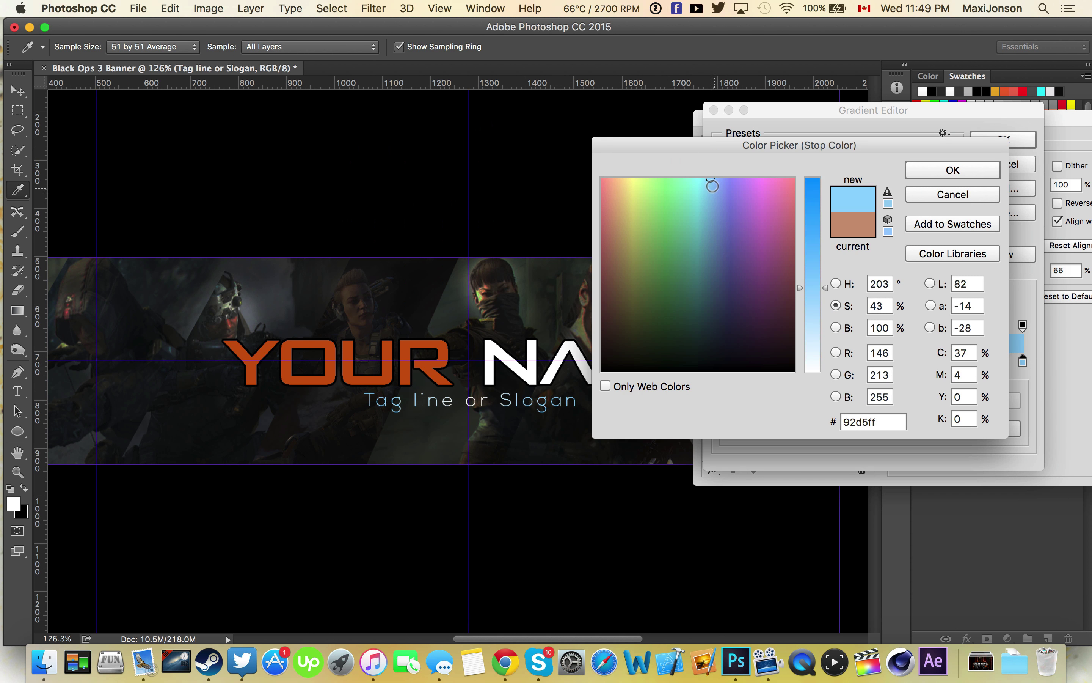
{"action": "left_click", "coordinate": [953, 170]}
{"action": "left_click", "coordinate": [1003, 139]}
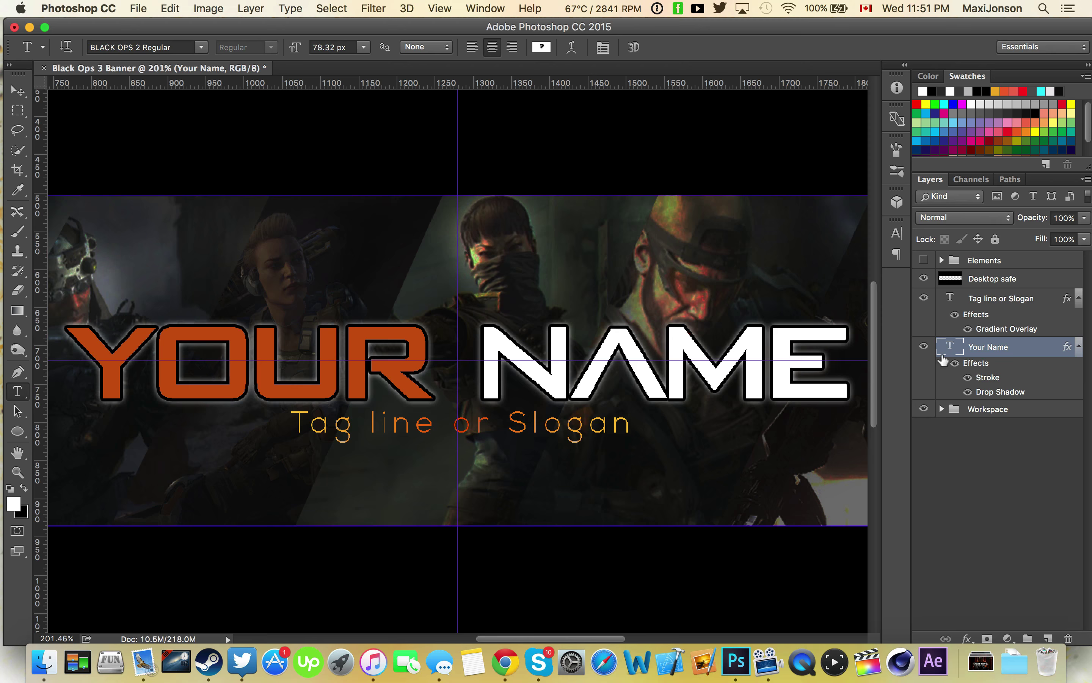
Give YOUR NAME Bevel & Emboss with contour and a thicker 3 px Normal-blend stroke
{"action": "double_click", "coordinate": [1067, 298]}
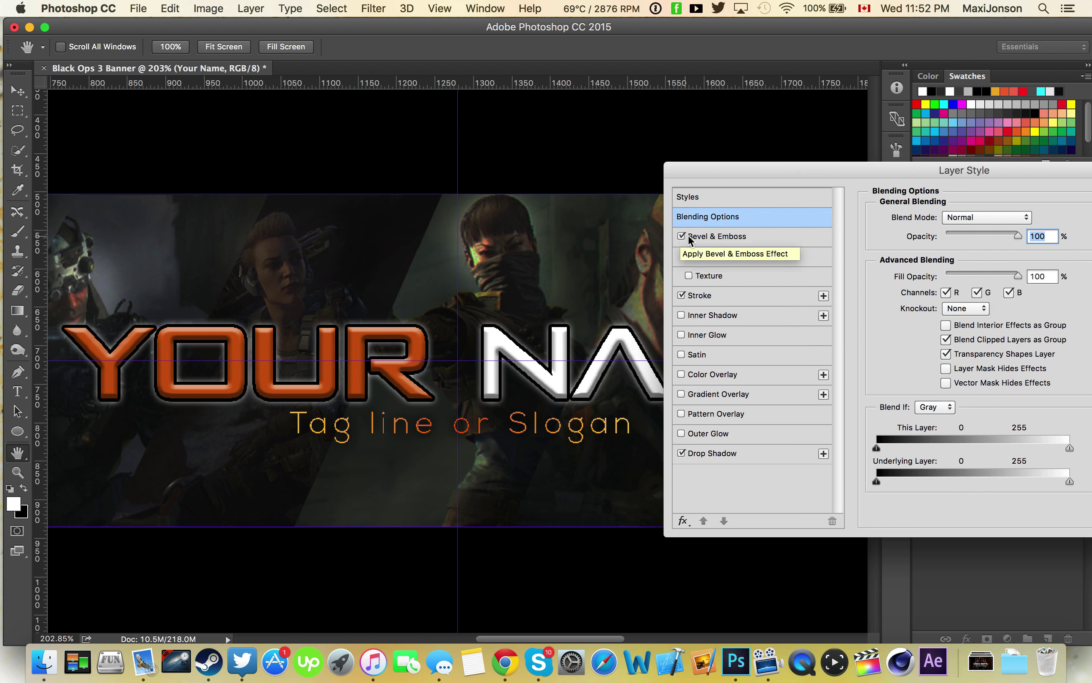
{"action": "left_click", "coordinate": [691, 235]}
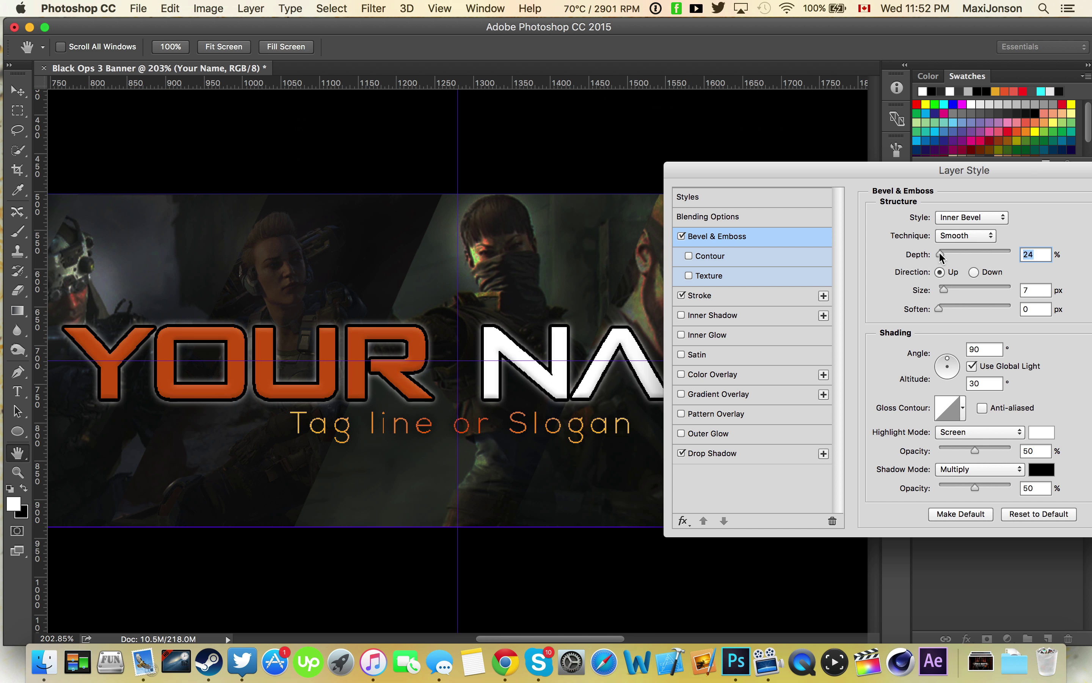
{"action": "left_click", "coordinate": [688, 256]}
{"action": "left_click", "coordinate": [700, 295]}
{"action": "left_click_drag", "start_coordinate": [926, 216], "coordinate": [930, 216]}
{"action": "left_click", "coordinate": [947, 254]}
{"action": "left_click", "coordinate": [943, 215]}
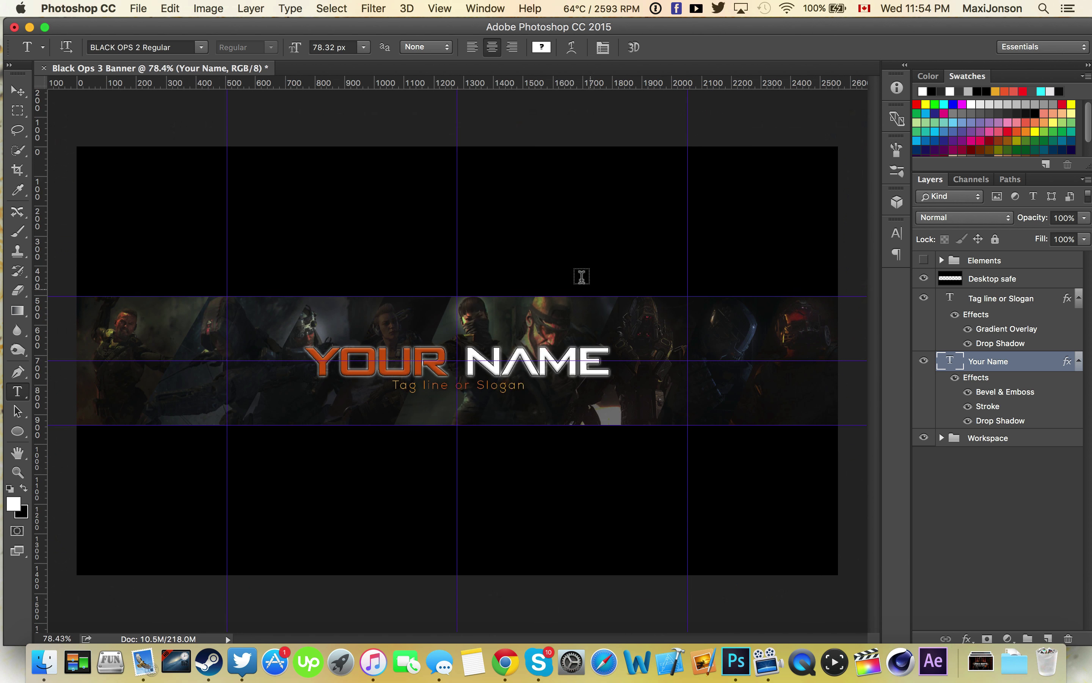
{"action": "left_click", "coordinate": [440, 8]}
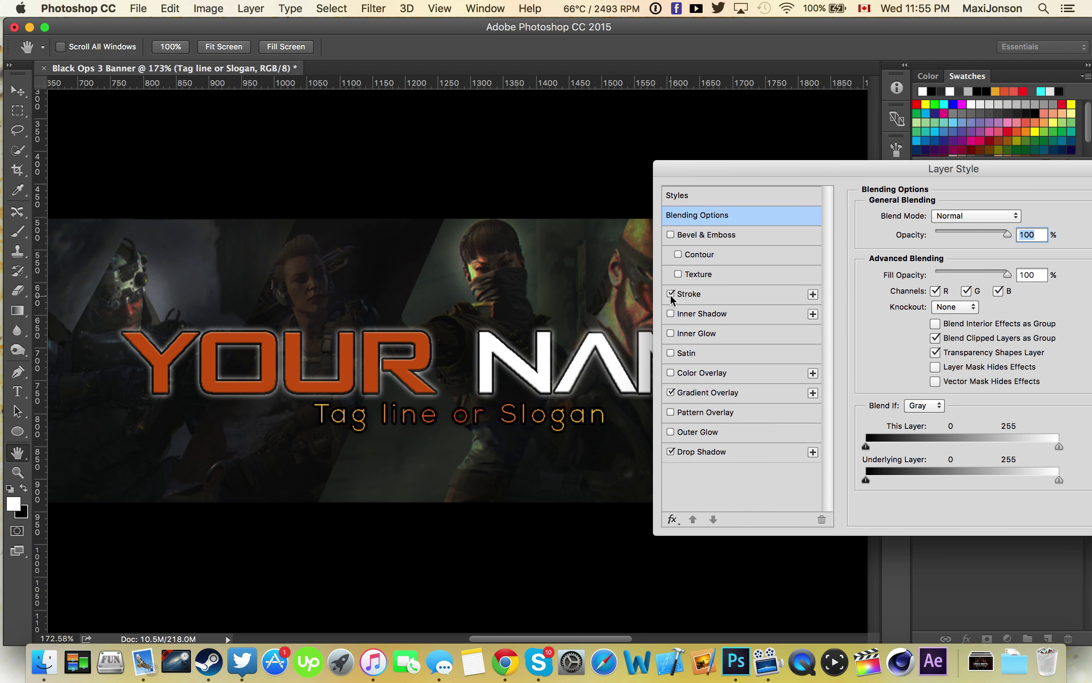
Add a faint 1 px Normal-blend centre stroke at 44% opacity to the tagline
{"action": "left_click", "coordinate": [672, 296]}
{"action": "left_click", "coordinate": [956, 253]}
{"action": "left_click", "coordinate": [939, 86]}
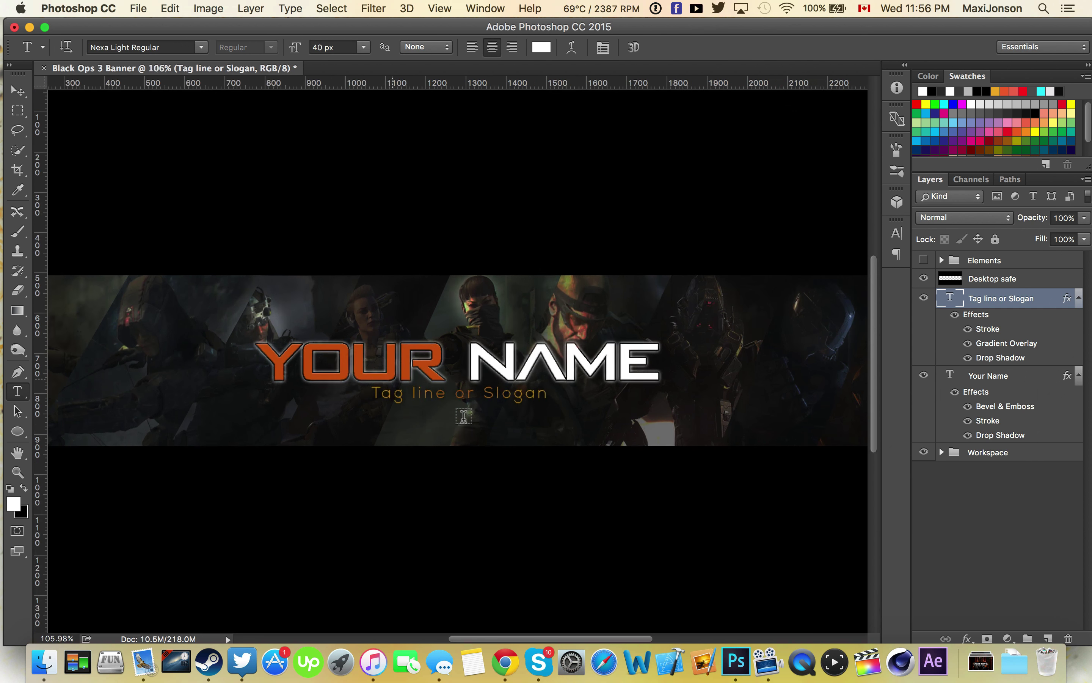
{"action": "key", "text": "super+0"}
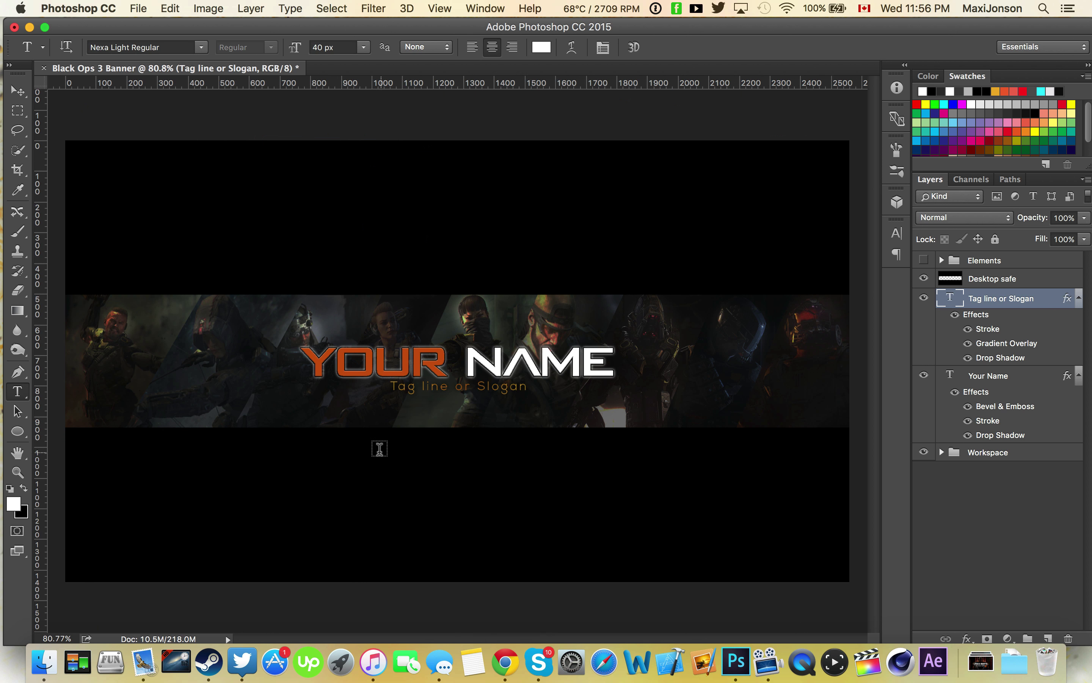
Create a new layer named 'the thing' inside the Workspace group
{"action": "key", "text": "p"}
{"action": "scroll", "coordinate": [465, 474], "scroll_direction": "up", "scroll_amount": 5}
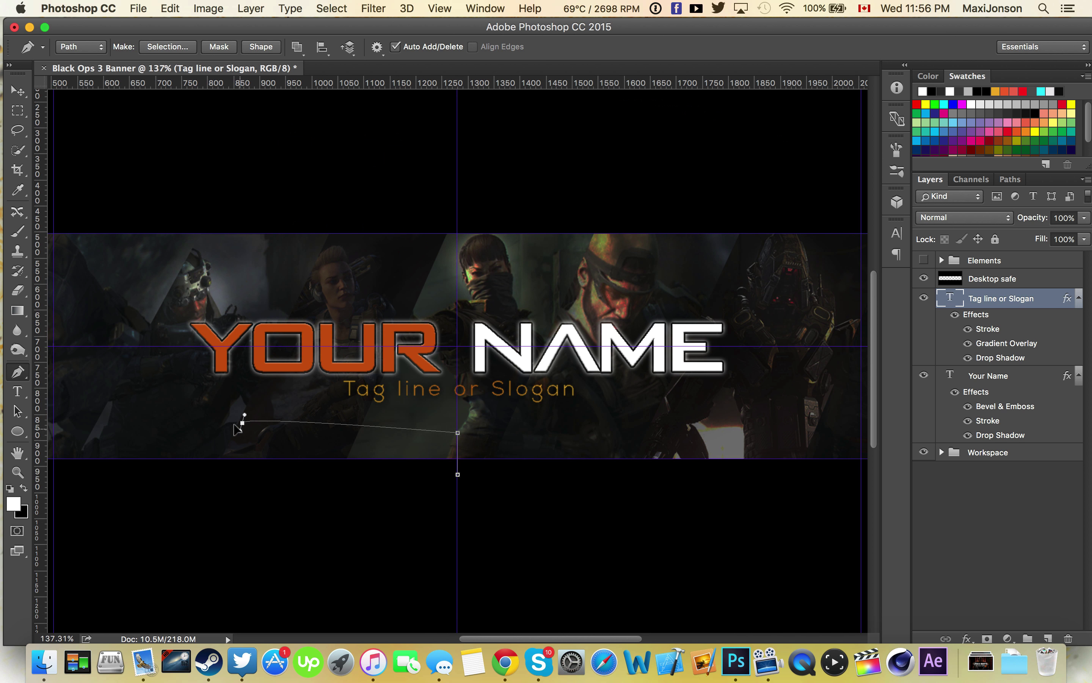
{"action": "scroll", "coordinate": [420, 414], "scroll_direction": "up", "scroll_amount": 5}
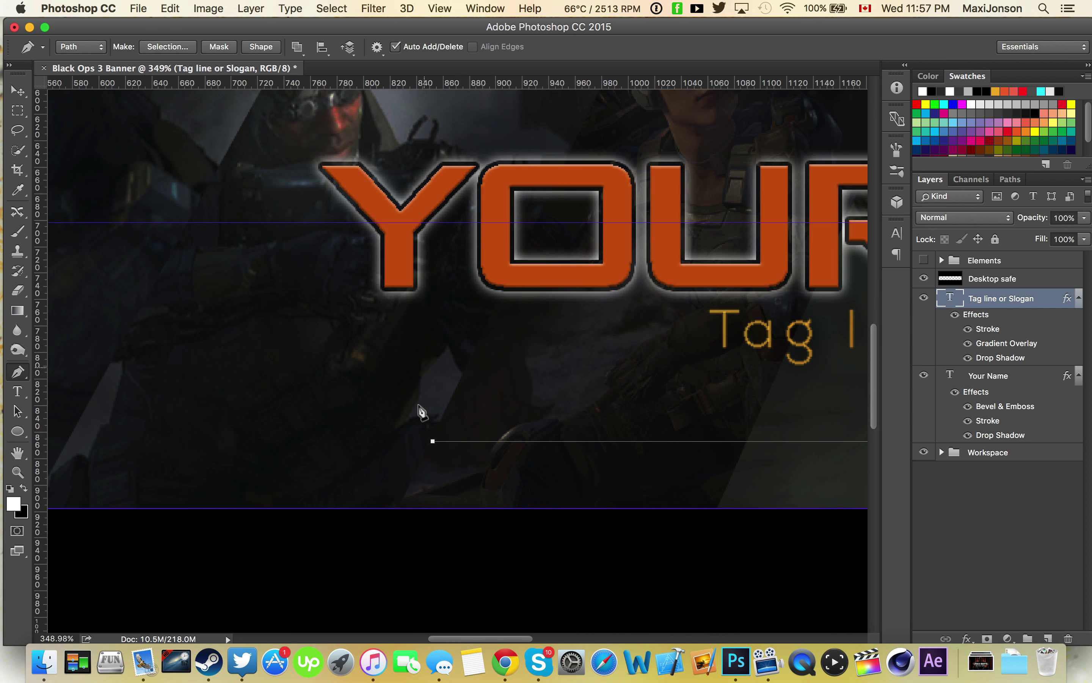
{"action": "left_click", "coordinate": [1048, 638]}
{"action": "left_click_drag", "start_coordinate": [984, 304], "coordinate": [983, 479]}
{"action": "double_click", "coordinate": [995, 470]}
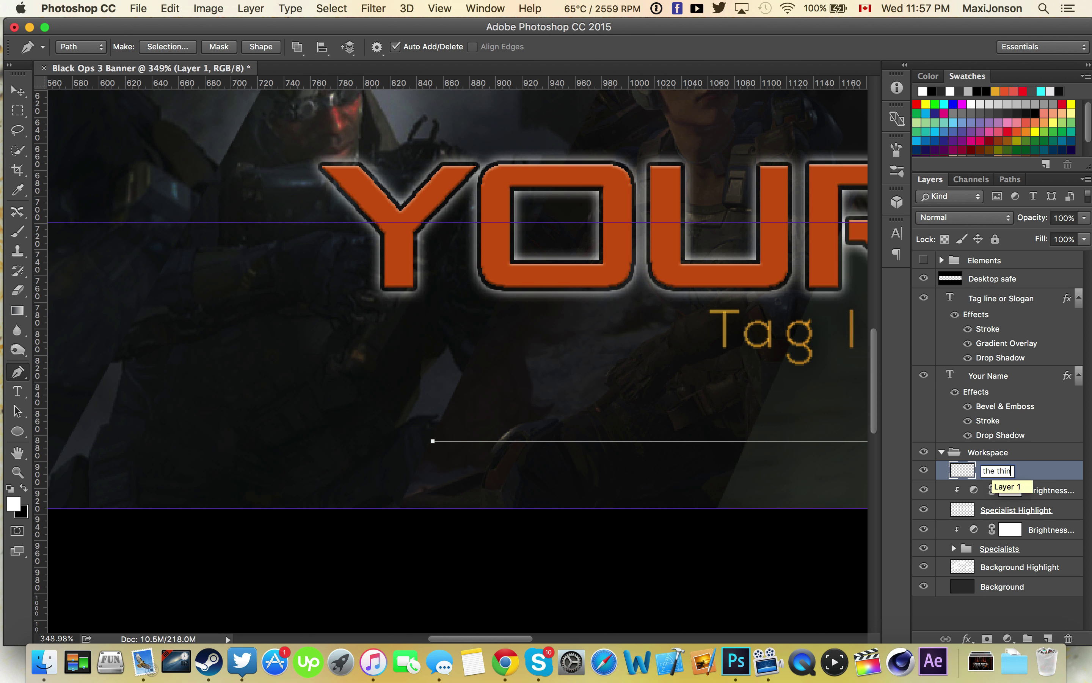
{"action": "type", "text": "the thing"}
{"action": "key", "text": "Return"}
{"action": "scroll", "coordinate": [433, 429], "scroll_direction": "up", "scroll_amount": 5}
{"action": "scroll", "coordinate": [482, 347], "scroll_direction": "down", "scroll_amount": 5}
{"action": "key", "text": "a"}
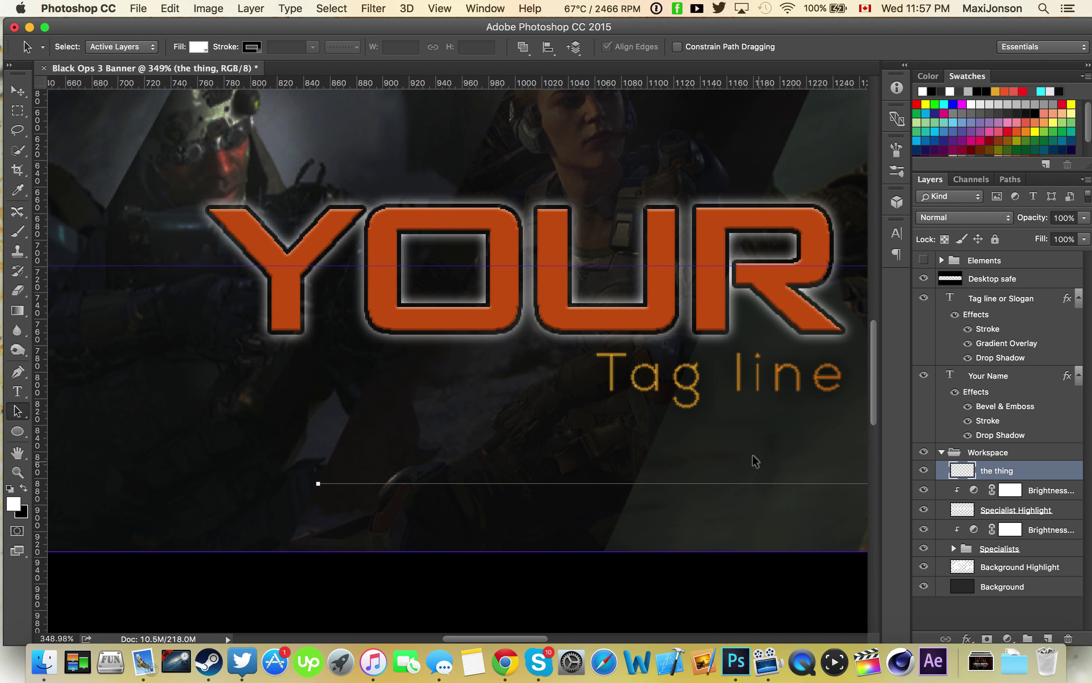
{"action": "key", "text": "BackSpace"}
{"action": "key", "text": "ctrl+z"}
Draw a diagonal and horizontal Pen path and stroke it in white with the Pencil
{"action": "scroll", "coordinate": [609, 512], "scroll_direction": "right", "scroll_amount": 3}
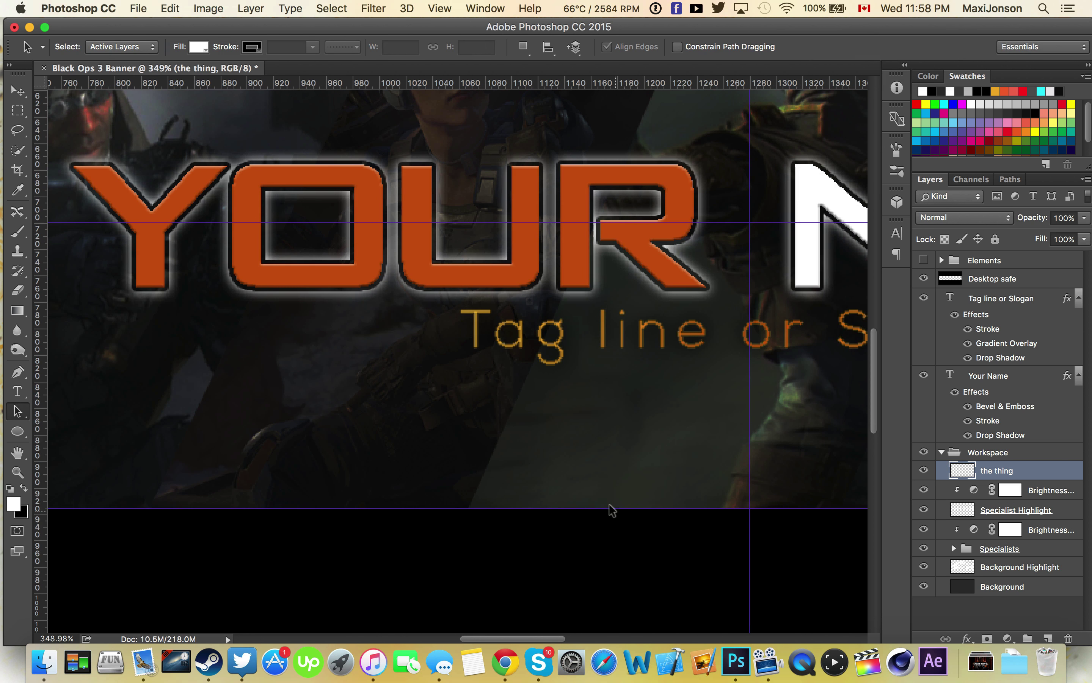
{"action": "key", "text": "p"}
{"action": "right_click", "coordinate": [711, 526]}
{"action": "left_click", "coordinate": [750, 535]}
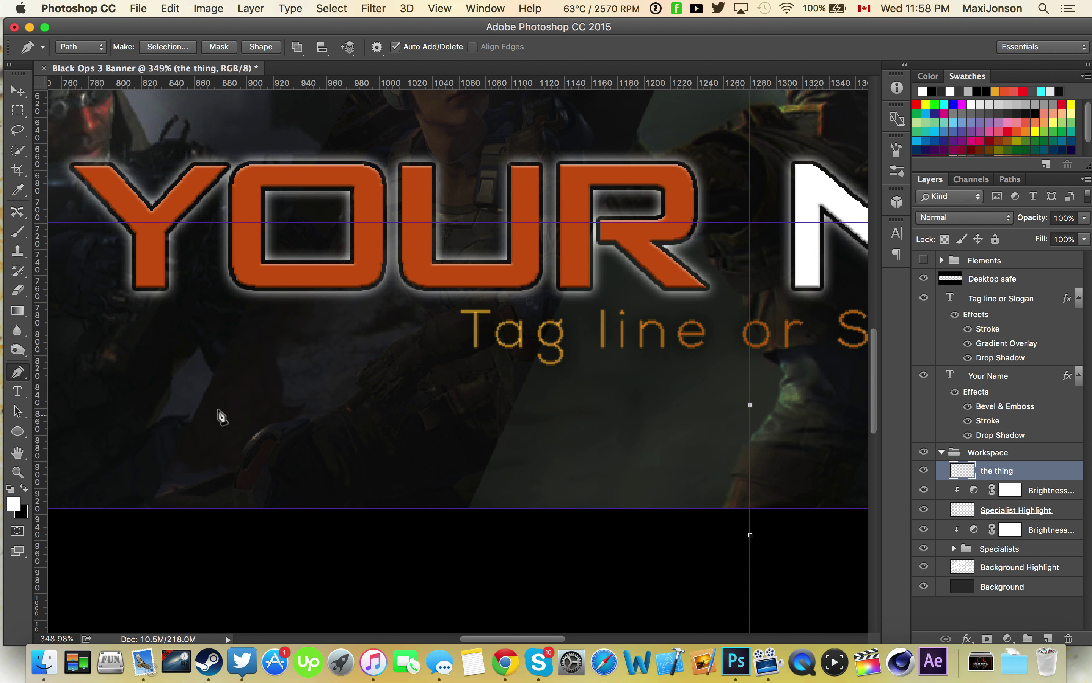
{"action": "left_click", "coordinate": [191, 402]}
{"action": "left_click_drag", "start_coordinate": [193, 402], "coordinate": [372, 422]}
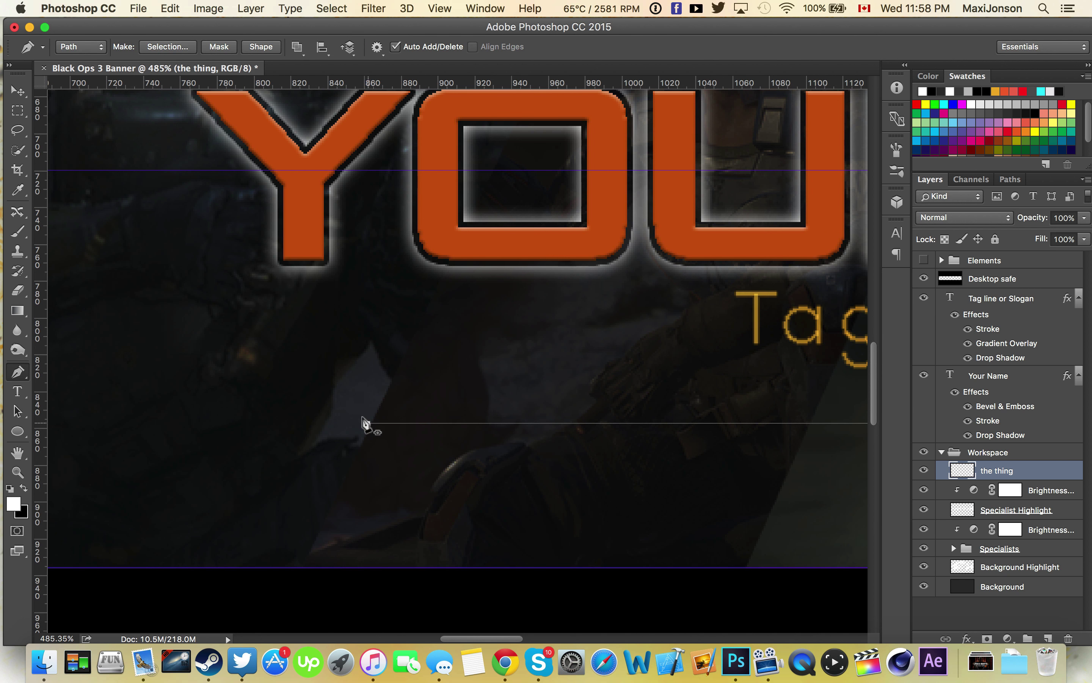
{"action": "scroll", "coordinate": [399, 361], "scroll_direction": "down", "scroll_amount": 3}
{"action": "scroll", "coordinate": [487, 243], "scroll_direction": "up", "scroll_amount": 3}
{"action": "left_click", "coordinate": [933, 467], "text": "super"}
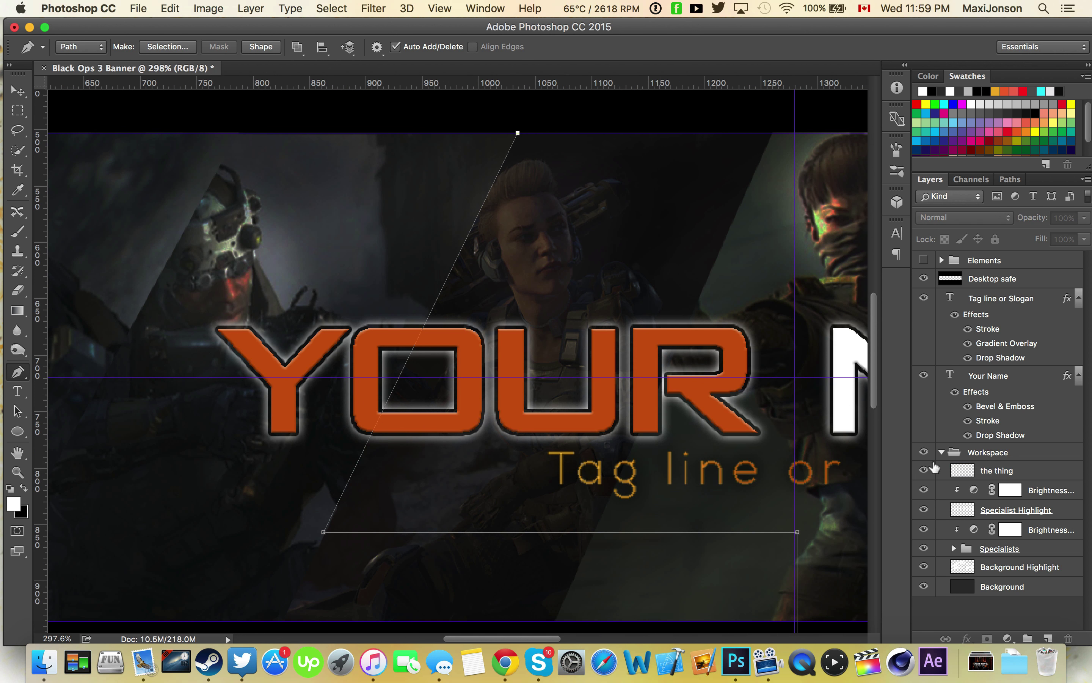
{"action": "right_click", "coordinate": [436, 294]}
{"action": "left_click", "coordinate": [474, 412]}
{"action": "left_click", "coordinate": [661, 227]}
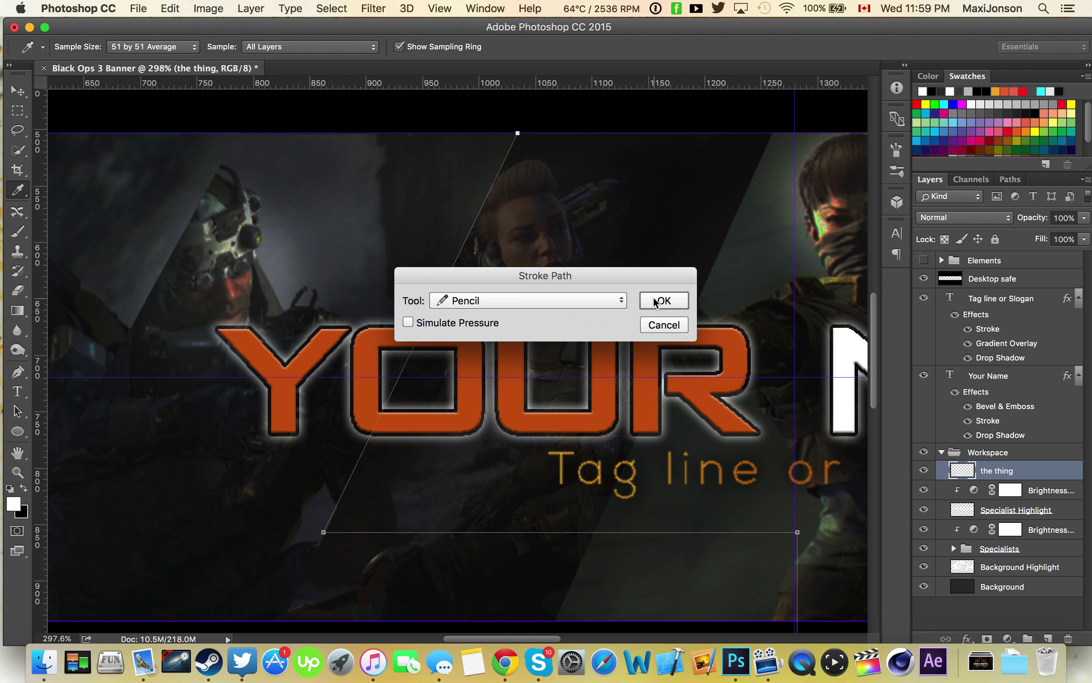
{"action": "left_click", "coordinate": [661, 300]}
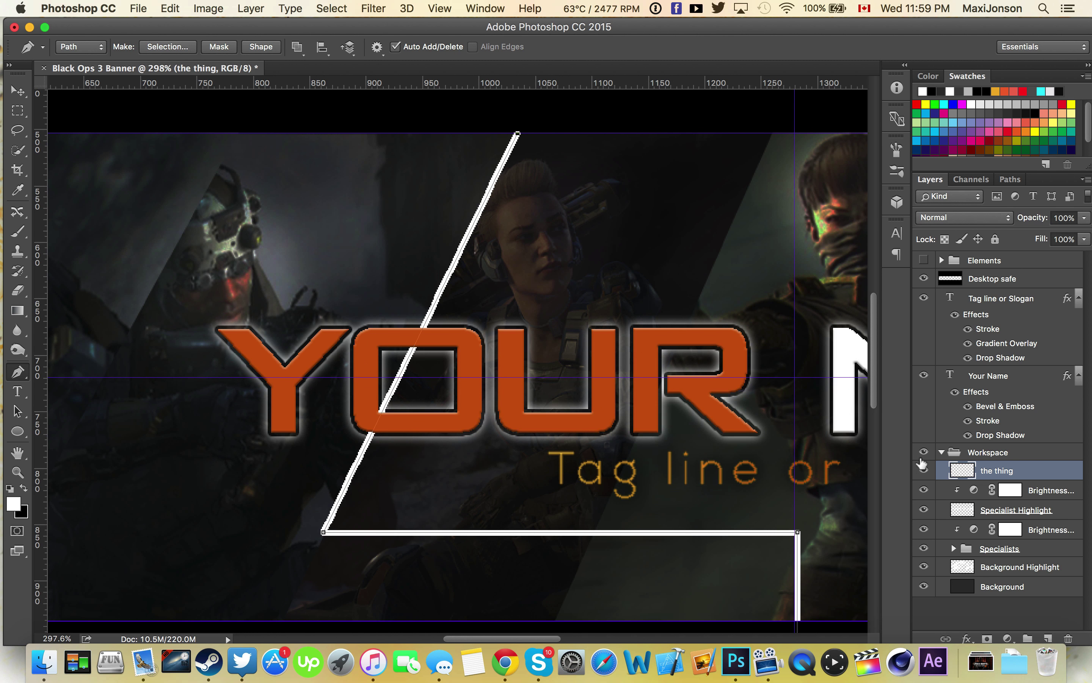
Move 'the thing' below Background Highlight and give it Stroke and Gradient Overlay effects
{"action": "scroll", "coordinate": [419, 320], "scroll_direction": "down", "scroll_amount": 1}
{"action": "right_click", "coordinate": [761, 495]}
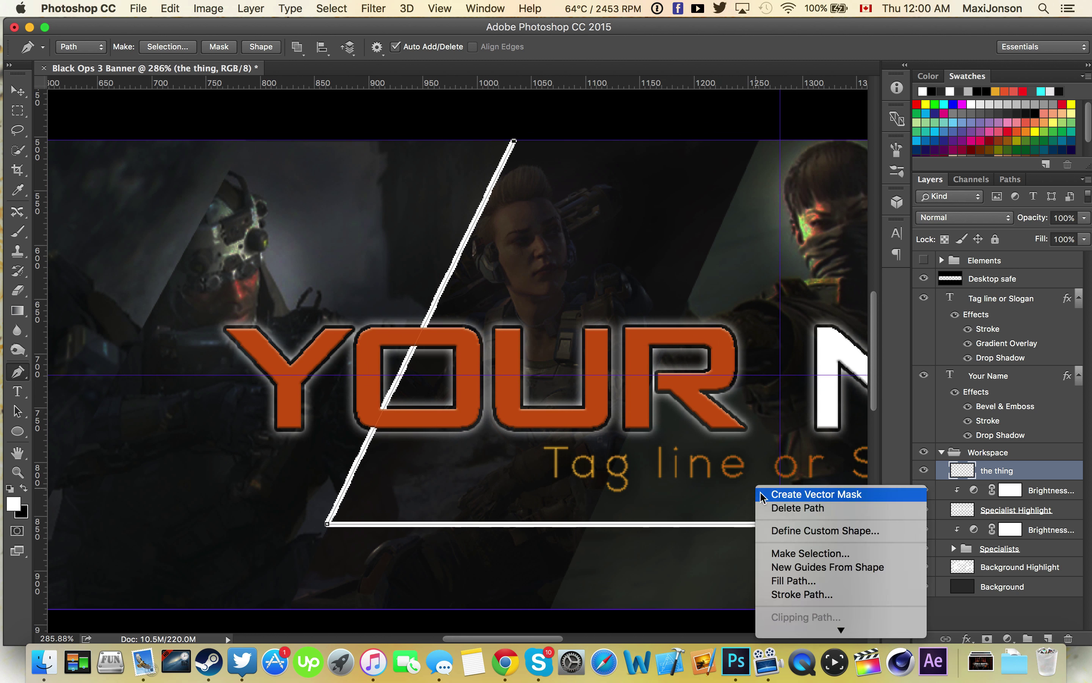
{"action": "key", "text": "Escape"}
{"action": "scroll", "coordinate": [451, 316], "scroll_direction": "down", "scroll_amount": 1}
{"action": "left_click_drag", "start_coordinate": [996, 470], "coordinate": [996, 573]}
{"action": "left_click", "coordinate": [923, 375]}
{"action": "double_click", "coordinate": [1056, 567]}
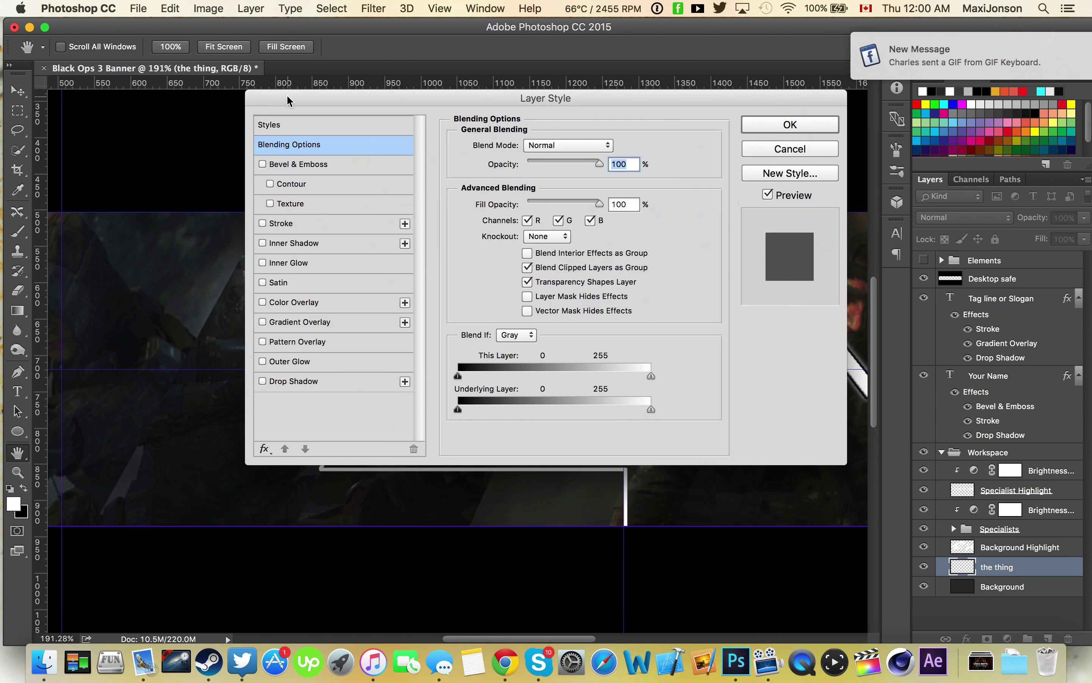
{"action": "left_click_drag", "start_coordinate": [287, 100], "coordinate": [537, 112]}
{"action": "left_click", "coordinate": [531, 235]}
{"action": "scroll", "coordinate": [138, 361], "scroll_direction": "down", "scroll_amount": 1}
{"action": "left_click_drag", "start_coordinate": [632, 110], "coordinate": [734, 161]}
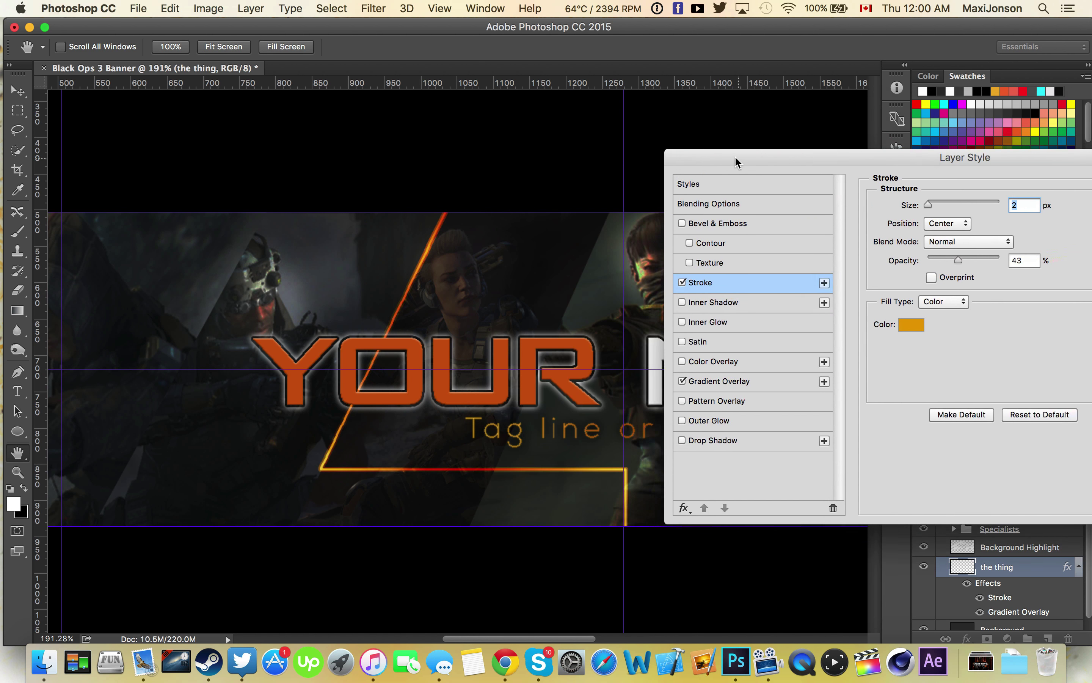
{"action": "left_click", "coordinate": [1033, 187]}
Set 'the thing' layer to Multiply blending at 80% opacity
{"action": "double_click", "coordinate": [1038, 375]}
{"action": "left_click", "coordinate": [756, 122]}
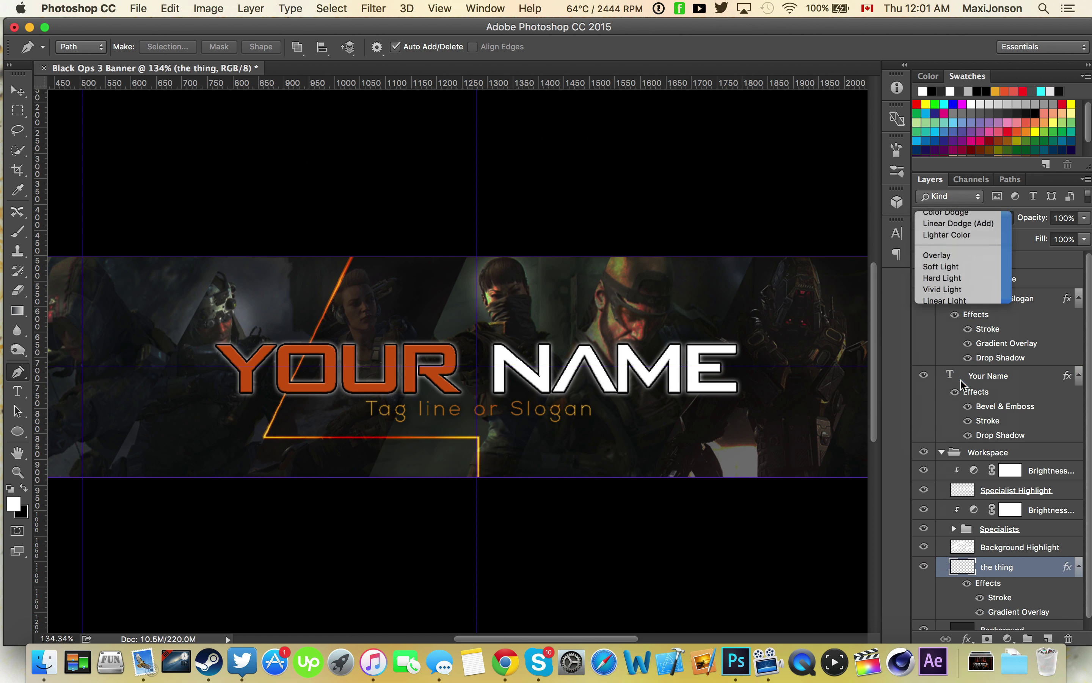
{"action": "left_click", "coordinate": [963, 217]}
{"action": "left_click", "coordinate": [939, 102]}
{"action": "left_click", "coordinate": [1062, 218]}
{"action": "key", "text": "Return"}
Delete the experimental 'the thing' line layer
{"action": "key", "text": "a"}
{"action": "scroll", "coordinate": [433, 352], "scroll_direction": "right", "scroll_amount": 3}
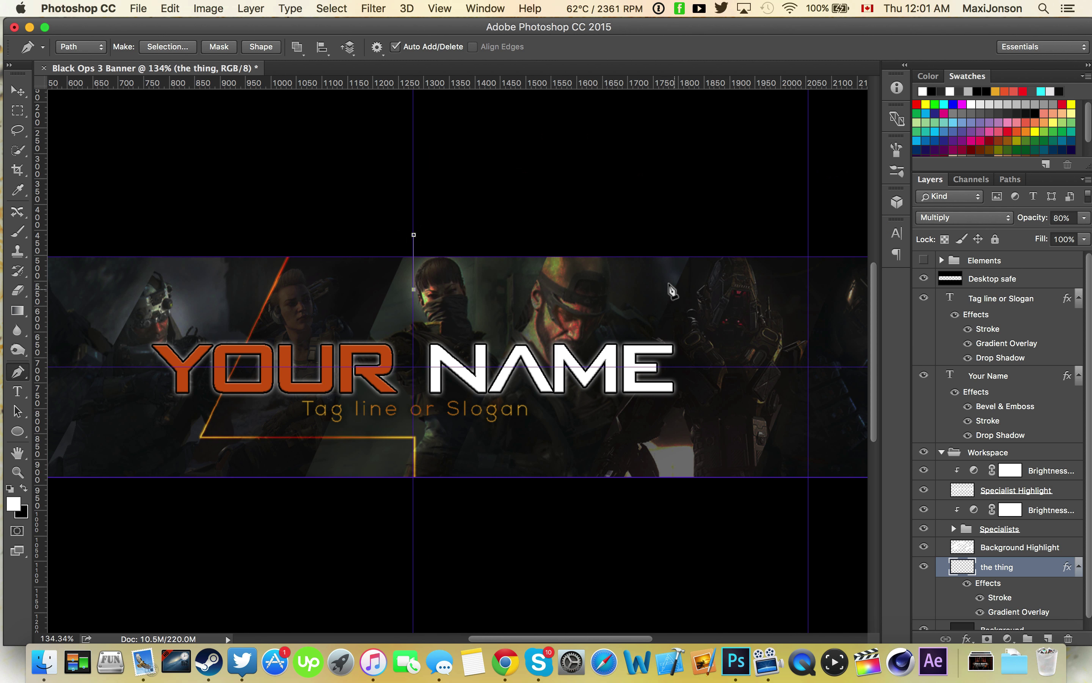
{"action": "scroll", "coordinate": [672, 290], "scroll_direction": "up", "scroll_amount": 3}
{"action": "scroll", "coordinate": [491, 586], "scroll_direction": "down", "scroll_amount": 5}
{"action": "right_click", "coordinate": [510, 410]}
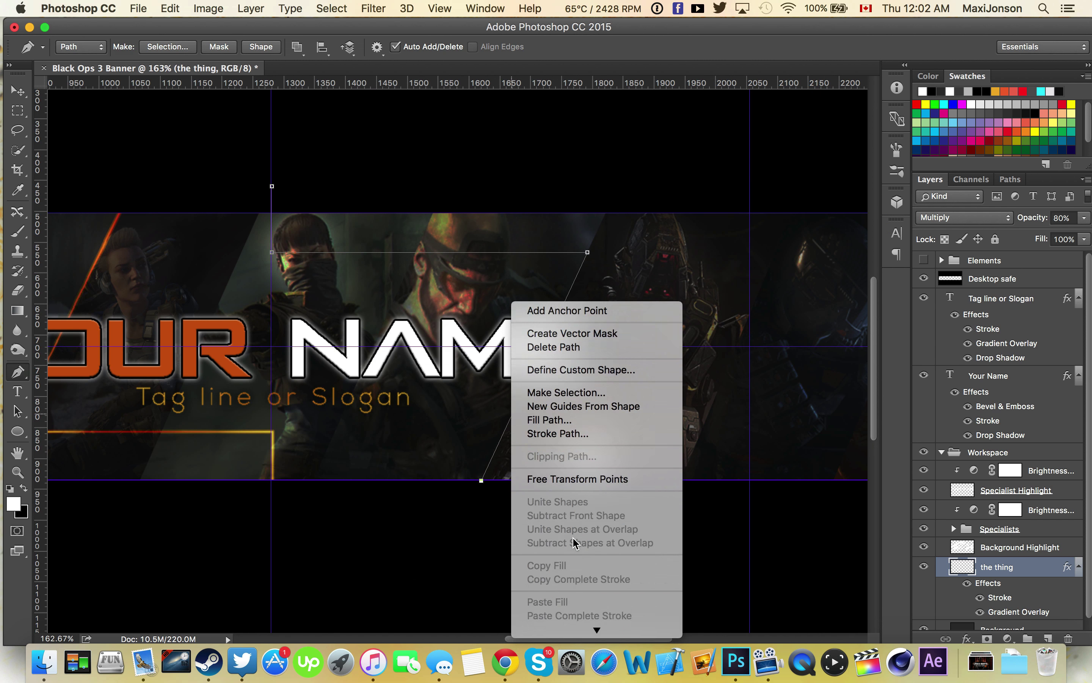
{"action": "key", "text": "Escape"}
{"action": "scroll", "coordinate": [412, 410], "scroll_direction": "down", "scroll_amount": 2}
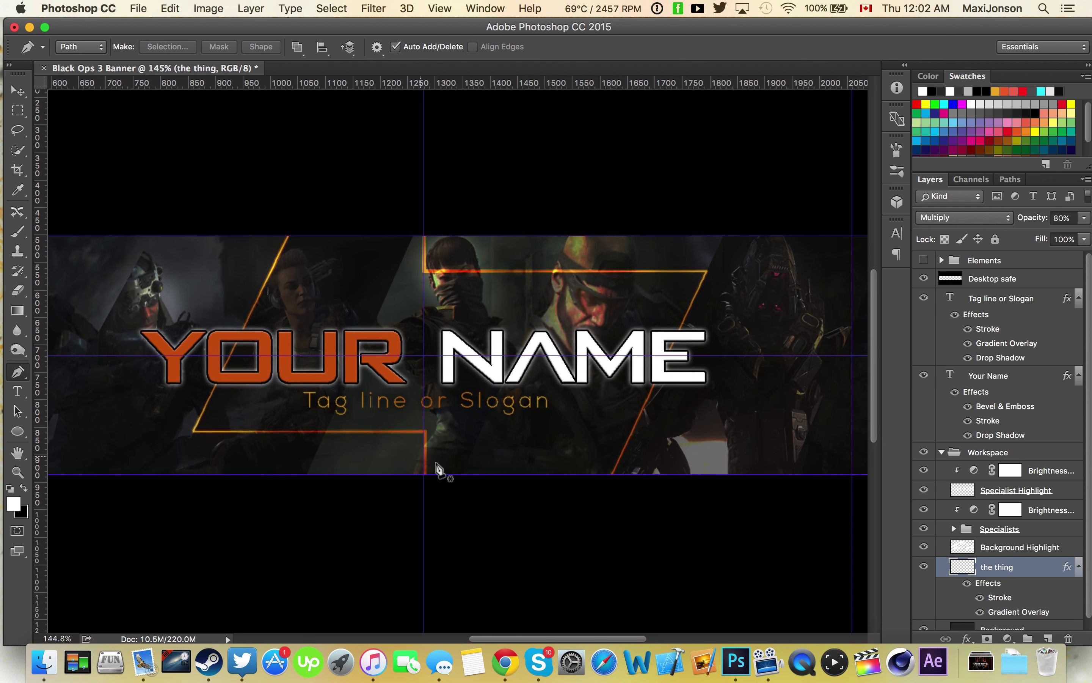
{"action": "scroll", "coordinate": [817, 425], "scroll_direction": "up", "scroll_amount": 3}
{"action": "key", "text": "Delete"}
Add a new empty Layer 1 placed below Specialists, above Background Highlight
{"action": "left_click", "coordinate": [1052, 470]}
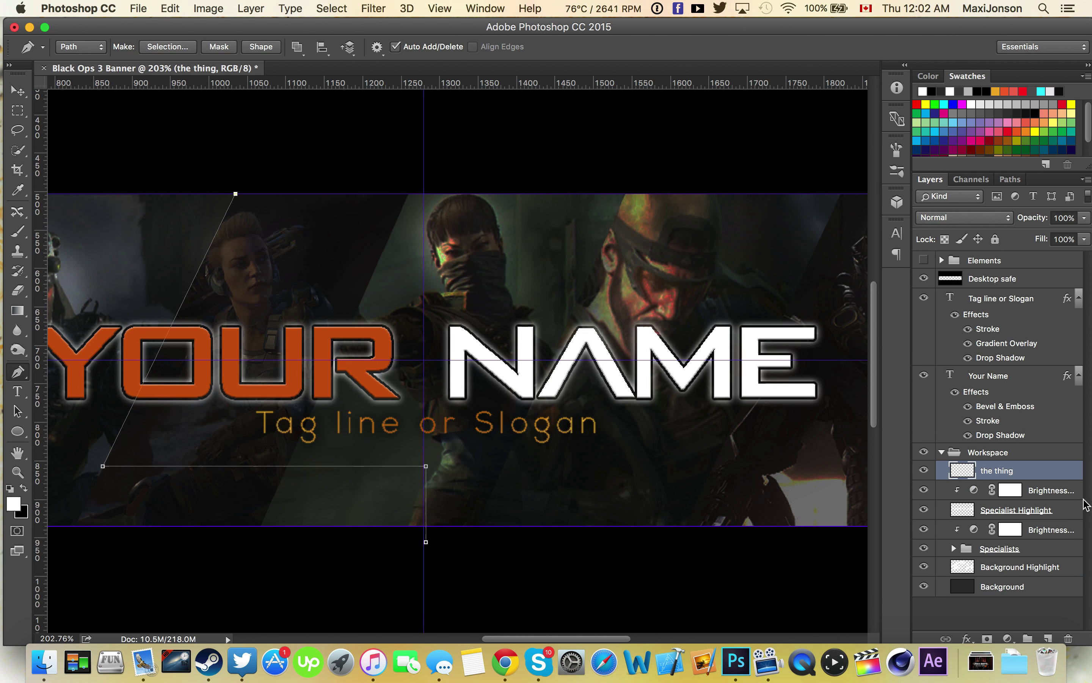
{"action": "scroll", "coordinate": [511, 474], "scroll_direction": "down", "scroll_amount": 2}
{"action": "scroll", "coordinate": [631, 440], "scroll_direction": "up", "scroll_amount": 2}
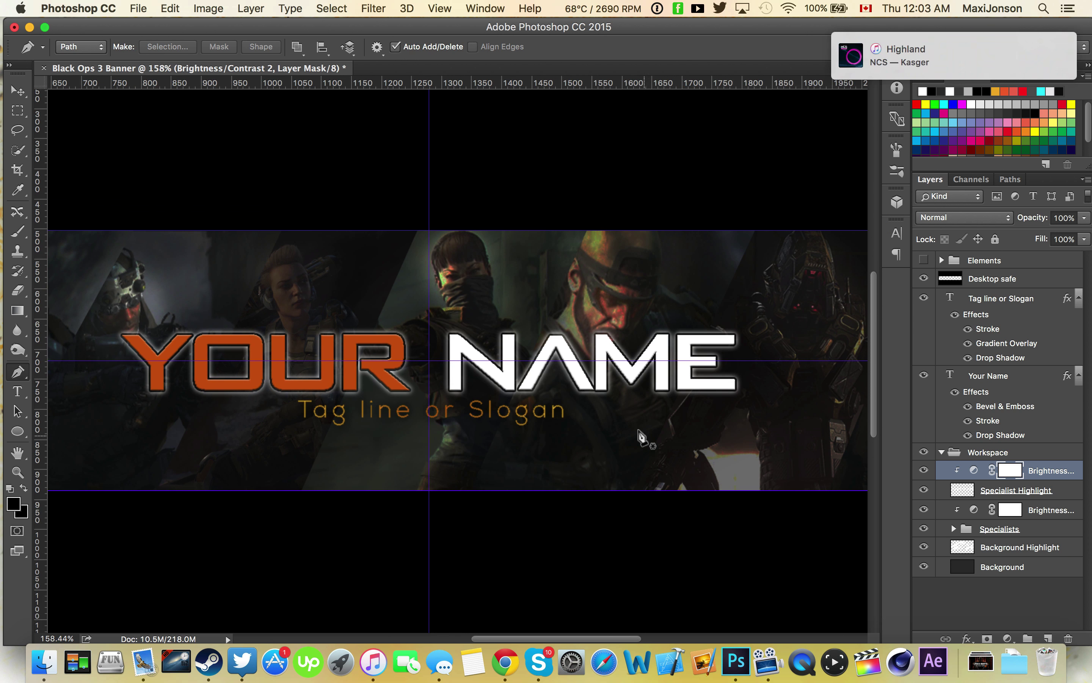
{"action": "left_click", "coordinate": [1045, 636]}
{"action": "left_click_drag", "start_coordinate": [992, 470], "coordinate": [993, 548]}
{"action": "scroll", "coordinate": [451, 360], "scroll_direction": "down", "scroll_amount": 2}
Paint a soft white highlight over a central block of the banner
{"action": "key", "text": "x"}
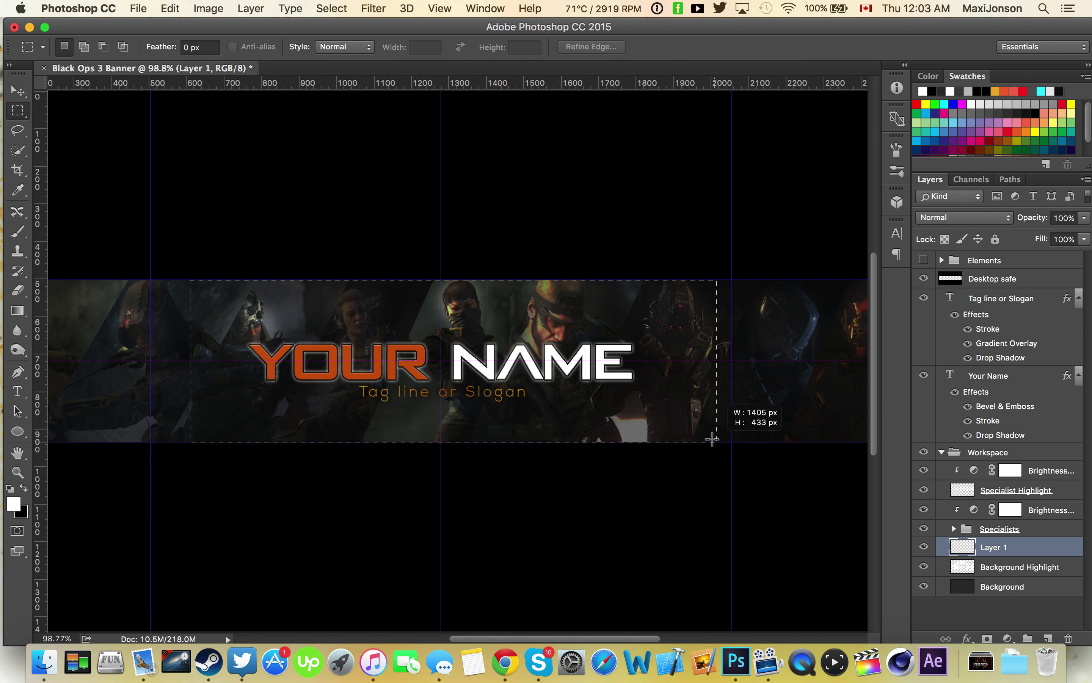
{"action": "left_click_drag", "start_coordinate": [712, 439], "coordinate": [695, 442]}
{"action": "key", "text": "b"}
{"action": "left_click_drag", "start_coordinate": [422, 146], "coordinate": [642, 569]}
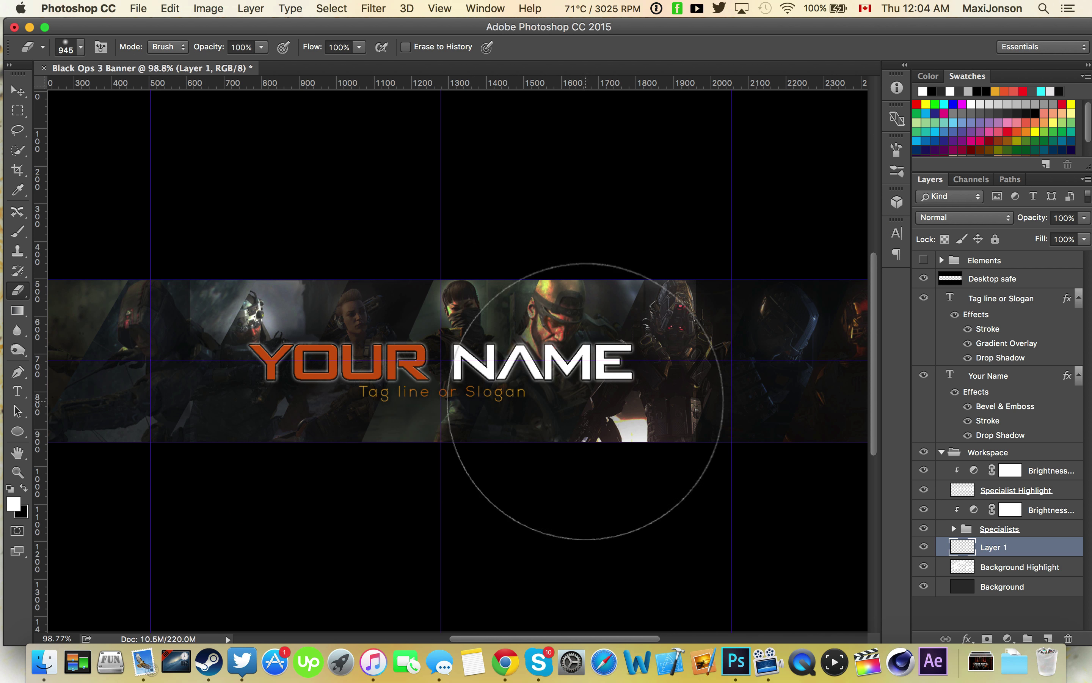
{"action": "scroll", "coordinate": [573, 463], "scroll_direction": "down", "scroll_amount": 1}
{"action": "scroll", "coordinate": [373, 405], "scroll_direction": "left", "scroll_amount": 5}
Stroke the banner selection with a thin light outline on a layer renamed Borders
{"action": "key", "text": "m"}
{"action": "scroll", "coordinate": [373, 405], "scroll_direction": "right", "scroll_amount": 5}
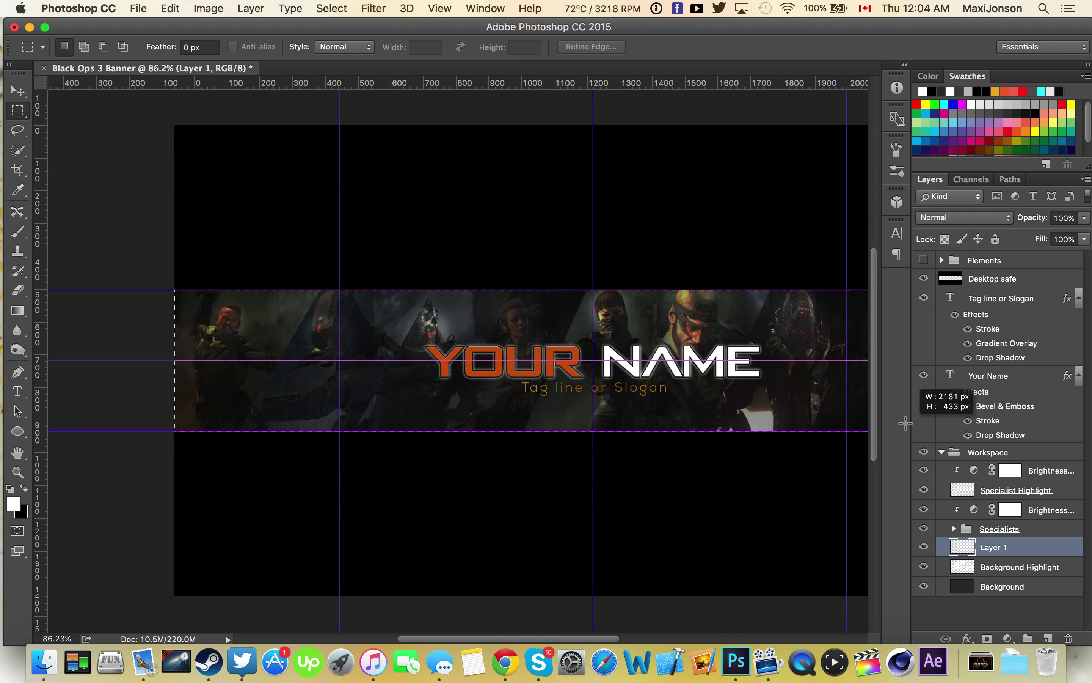
{"action": "scroll", "coordinate": [605, 341], "scroll_direction": "right", "scroll_amount": 5}
{"action": "right_click", "coordinate": [605, 341]}
{"action": "left_click", "coordinate": [629, 551]}
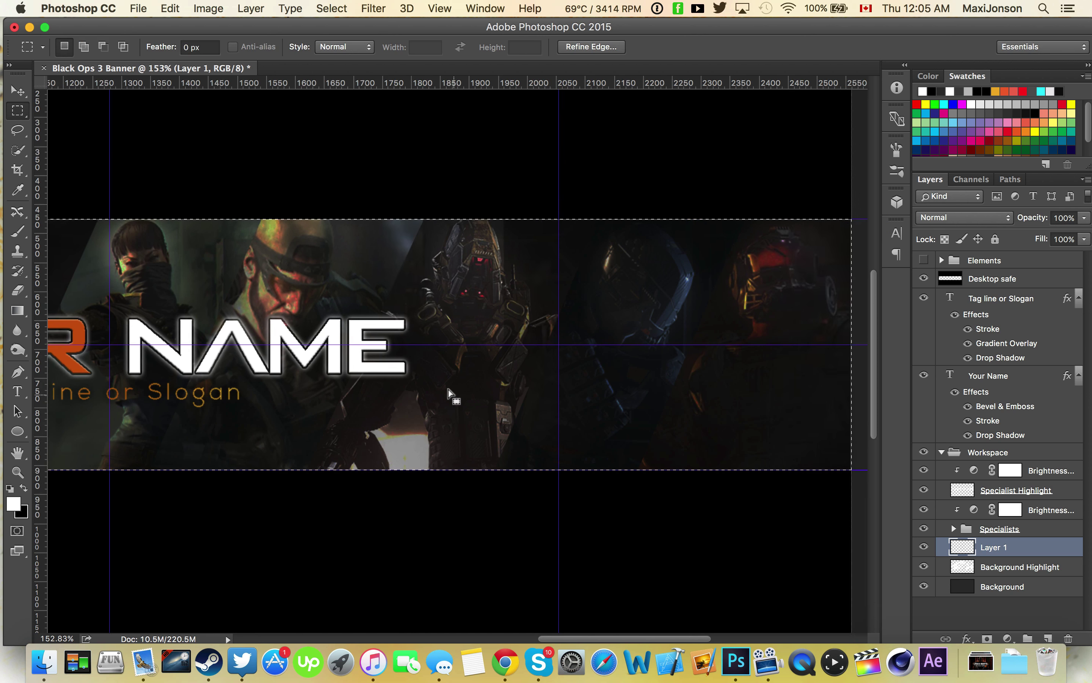
{"action": "double_click", "coordinate": [996, 547]}
{"action": "type", "text": "Borders"}
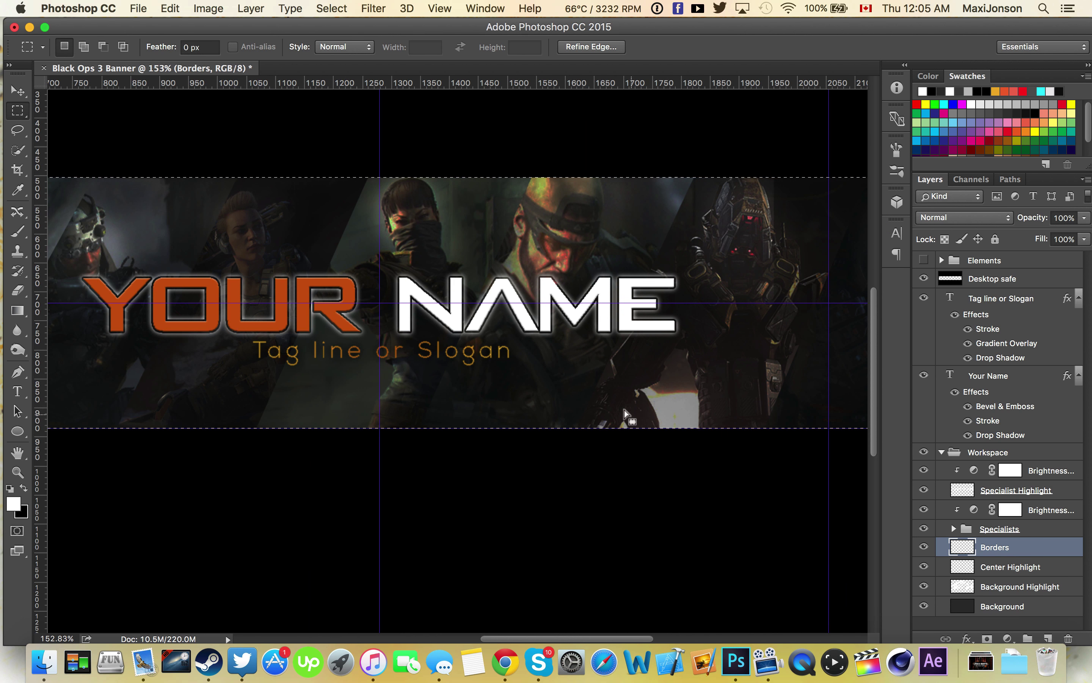
{"action": "key", "text": "ctrl+d"}
Restore the previous banner selection after briefly switching to the eraser
{"action": "scroll", "coordinate": [496, 452], "scroll_direction": "down", "scroll_amount": 5}
{"action": "key", "text": "e"}
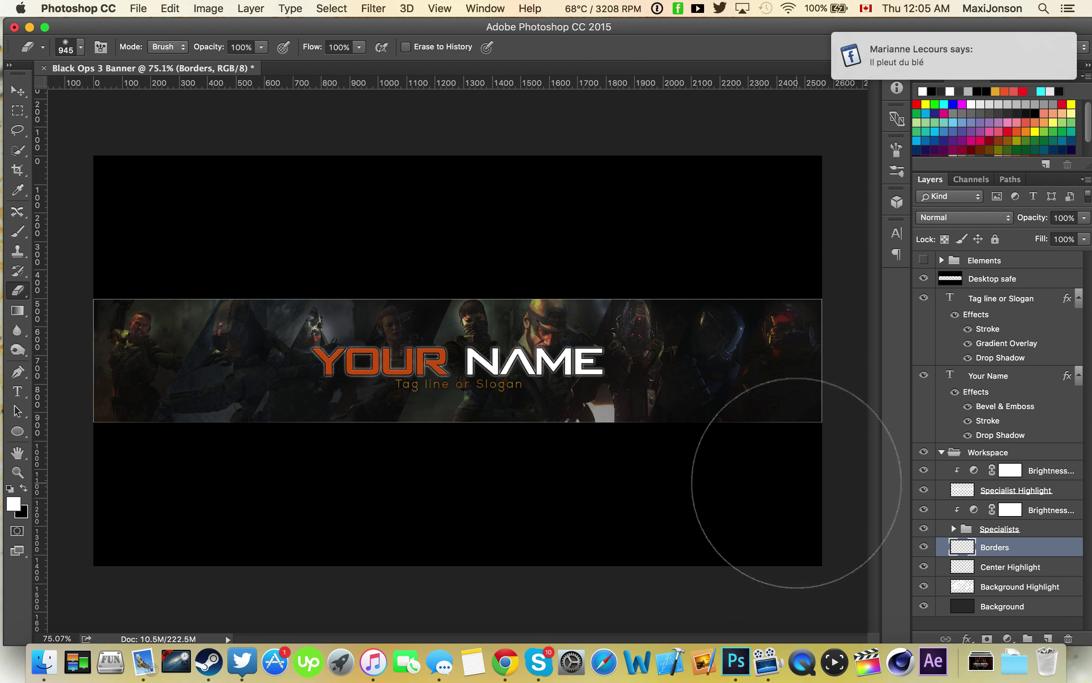
{"action": "scroll", "coordinate": [402, 548], "scroll_direction": "up", "scroll_amount": 2}
{"action": "scroll", "coordinate": [669, 537], "scroll_direction": "up", "scroll_amount": 2}
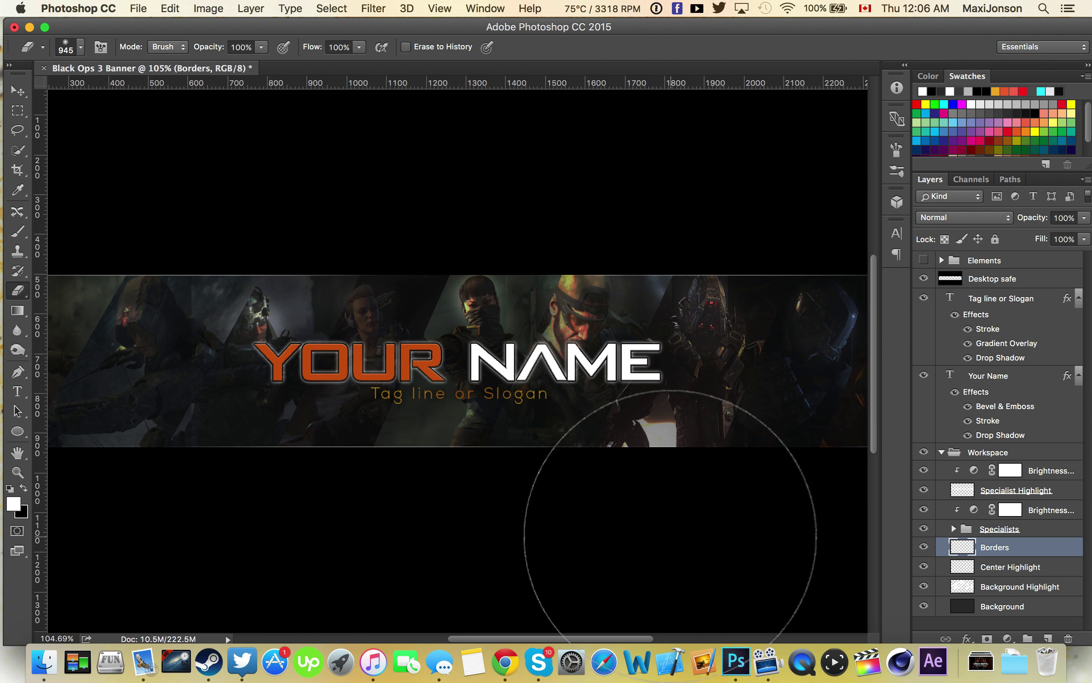
{"action": "key", "text": "m"}
{"action": "key", "text": "ctrl+z"}
{"action": "scroll", "coordinate": [429, 439], "scroll_direction": "left", "scroll_amount": 5}
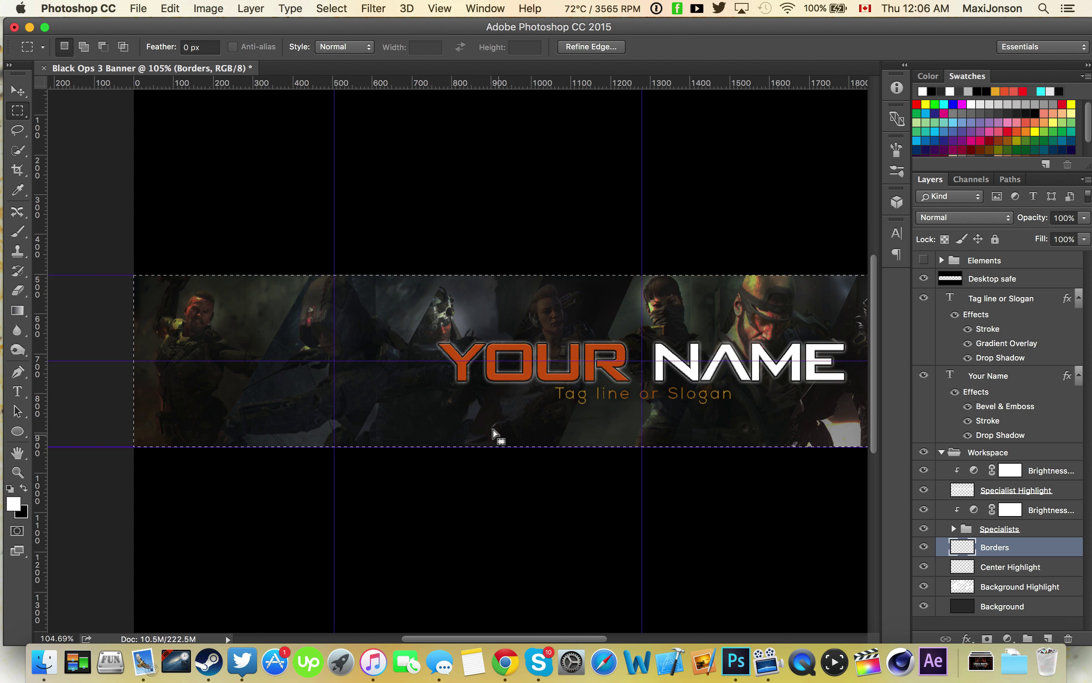
{"action": "right_click", "coordinate": [505, 347]}
{"action": "key", "text": "Escape"}
{"action": "scroll", "coordinate": [454, 411], "scroll_direction": "up", "scroll_amount": 2}
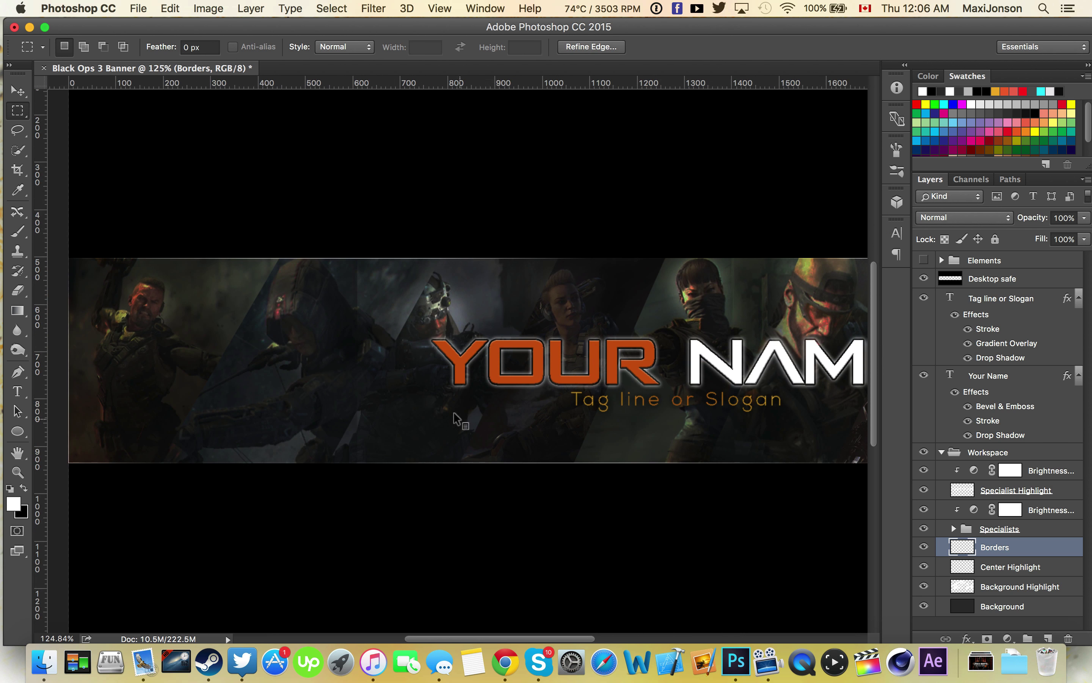
Create a layer named Borders 2 and stroke the banner selection outline on it
{"action": "left_click", "coordinate": [1048, 638]}
{"action": "double_click", "coordinate": [995, 540]}
{"action": "scroll", "coordinate": [663, 504], "scroll_direction": "left", "scroll_amount": 3}
{"action": "left_click_drag", "start_coordinate": [167, 257], "coordinate": [277, 325]}
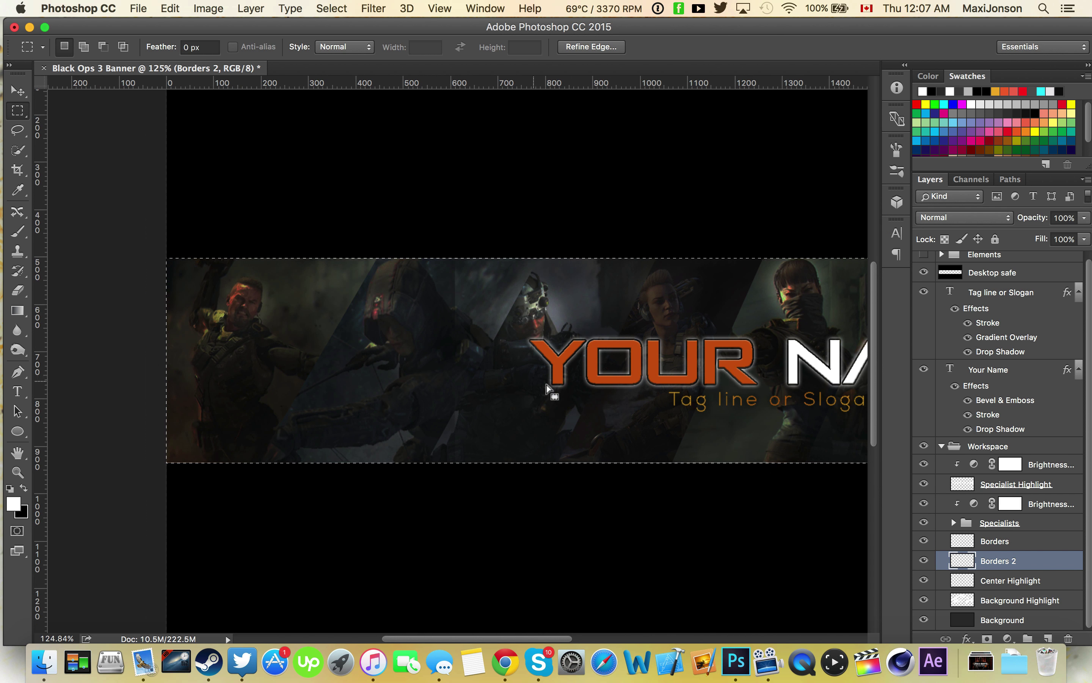
{"action": "right_click", "coordinate": [667, 478]}
{"action": "left_click", "coordinate": [672, 546]}
{"action": "key", "text": "Return"}
{"action": "left_click", "coordinate": [964, 217]}
Set Borders 2 to Overlay at 25% opacity and merge the Center Highlight copies
{"action": "left_click", "coordinate": [938, 380]}
{"action": "scroll", "coordinate": [477, 470], "scroll_direction": "up", "scroll_amount": 2}
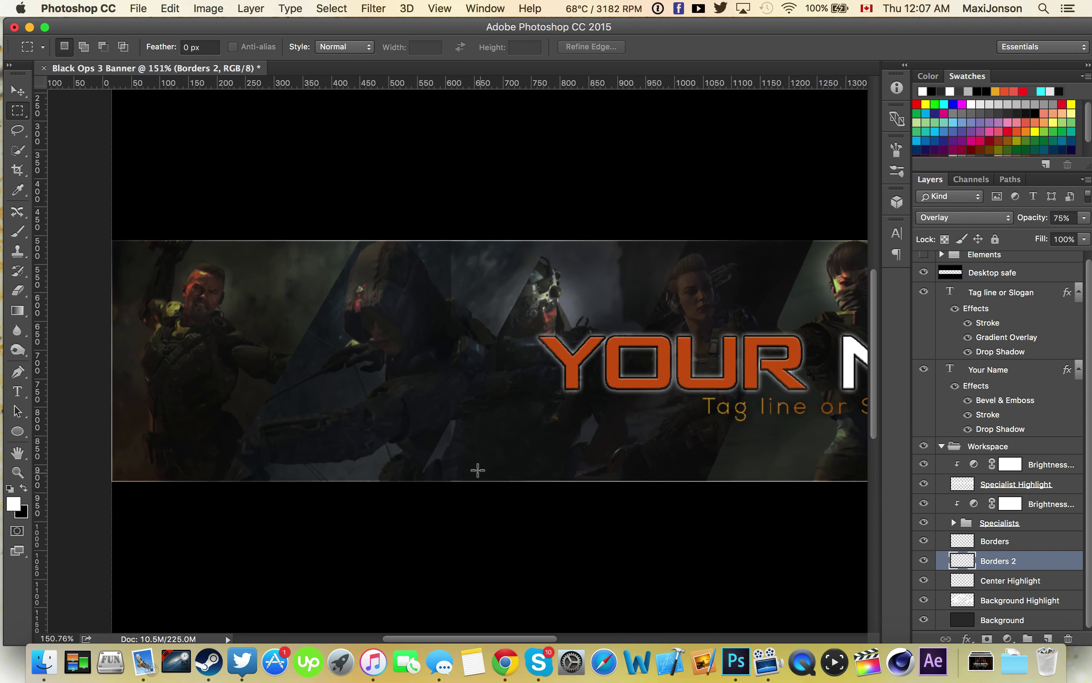
{"action": "scroll", "coordinate": [670, 365], "scroll_direction": "down", "scroll_amount": 3}
{"action": "scroll", "coordinate": [670, 366], "scroll_direction": "up", "scroll_amount": 1}
{"action": "scroll", "coordinate": [671, 369], "scroll_direction": "down", "scroll_amount": 1}
{"action": "key", "text": "2"}
{"action": "key", "text": "5"}
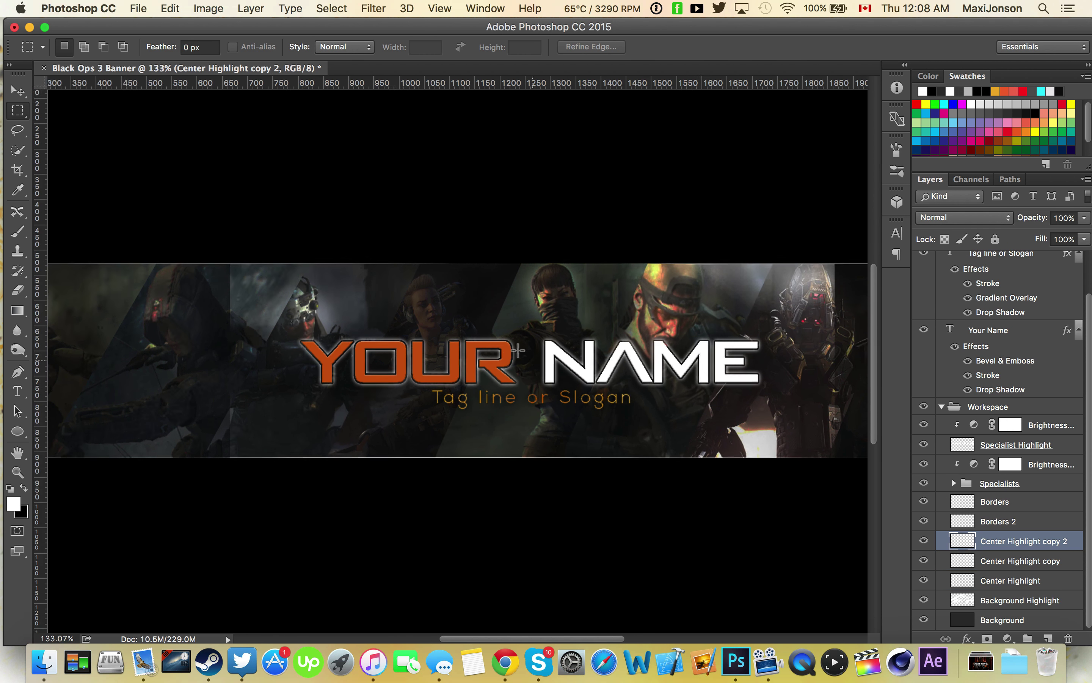
{"action": "key", "text": "super+e"}
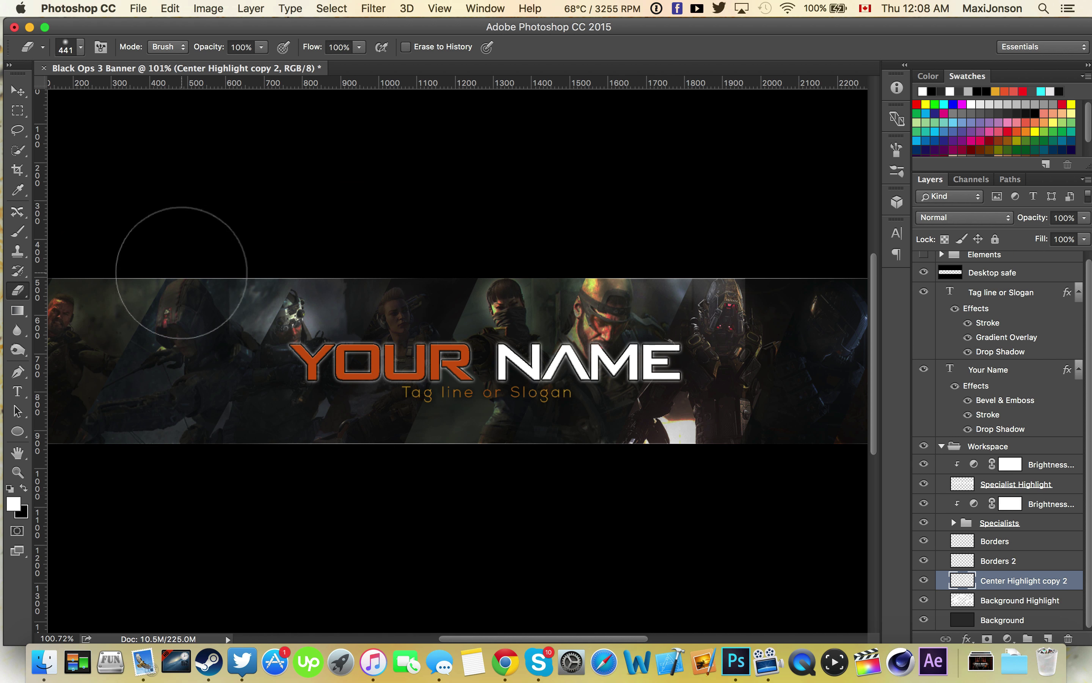